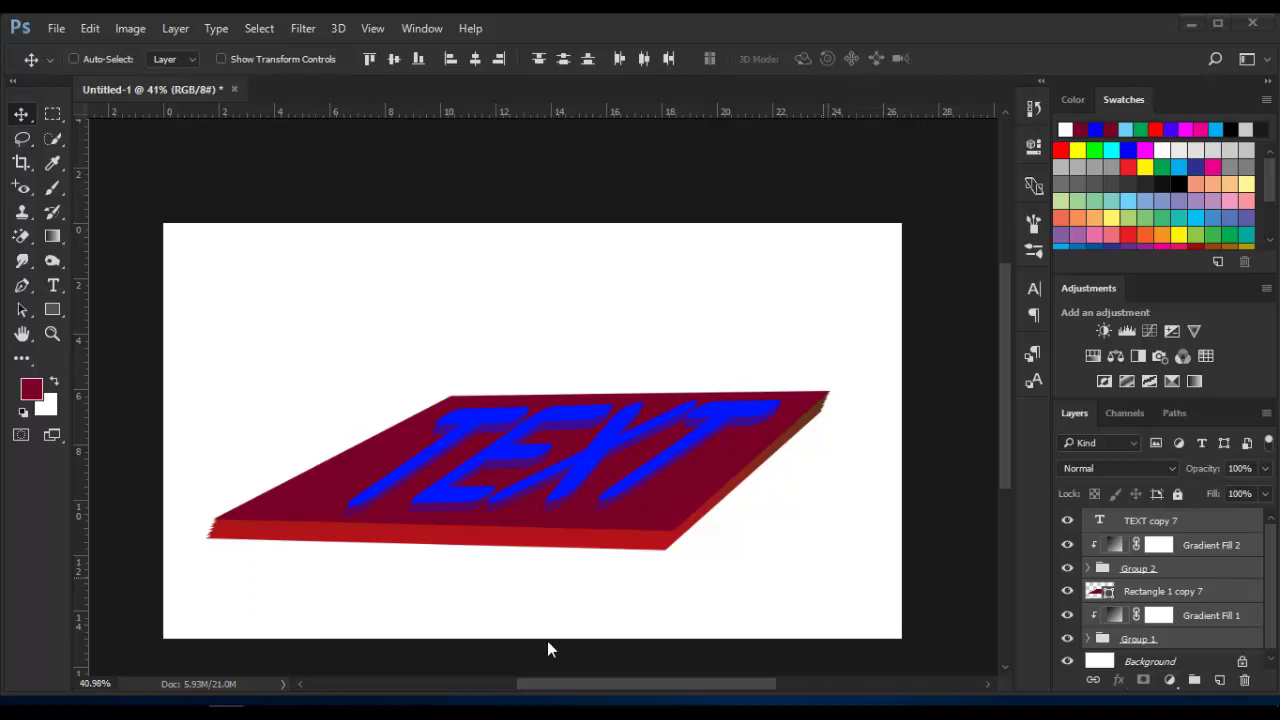
- Create a new white 1920 × 1080 HDTV 1080p document
{"action": "left_click", "coordinate": [49, 32]}
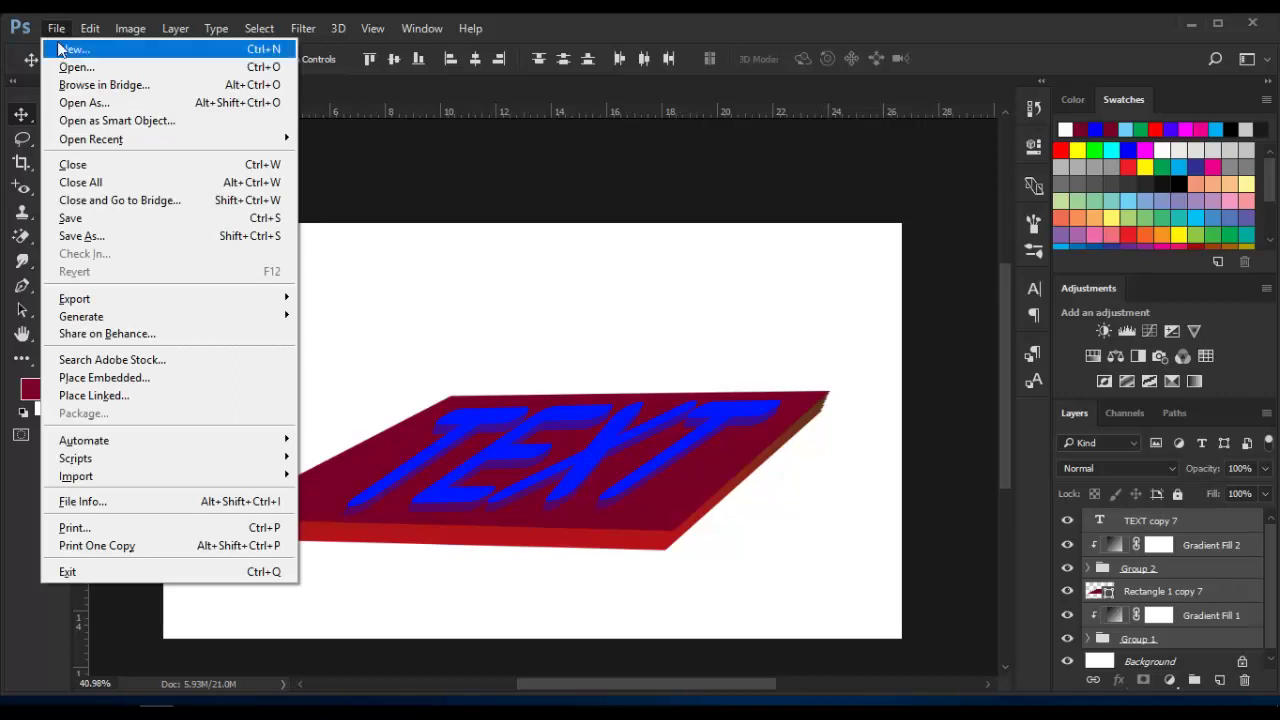
{"action": "left_click", "coordinate": [60, 48]}
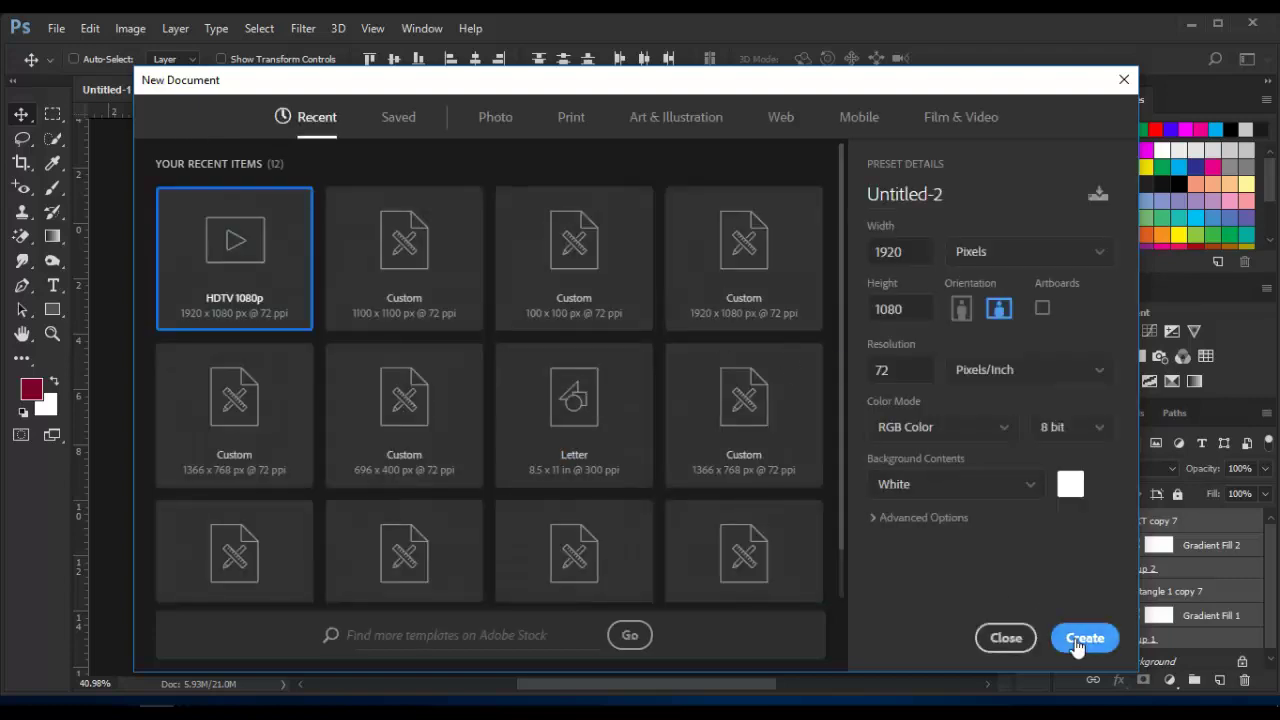
{"action": "left_click", "coordinate": [1080, 640]}
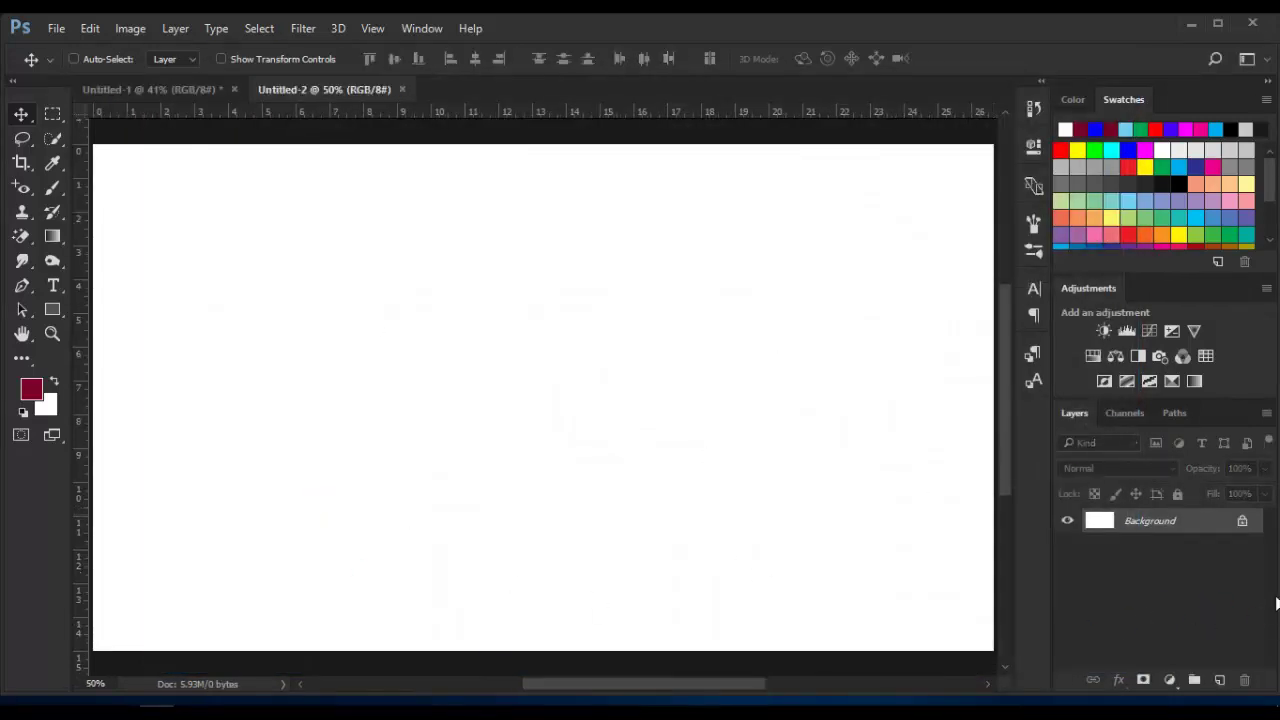
- Unlock the Background into an editable Layer 0, leaving its layer style unchanged
{"action": "left_click", "coordinate": [1241, 522]}
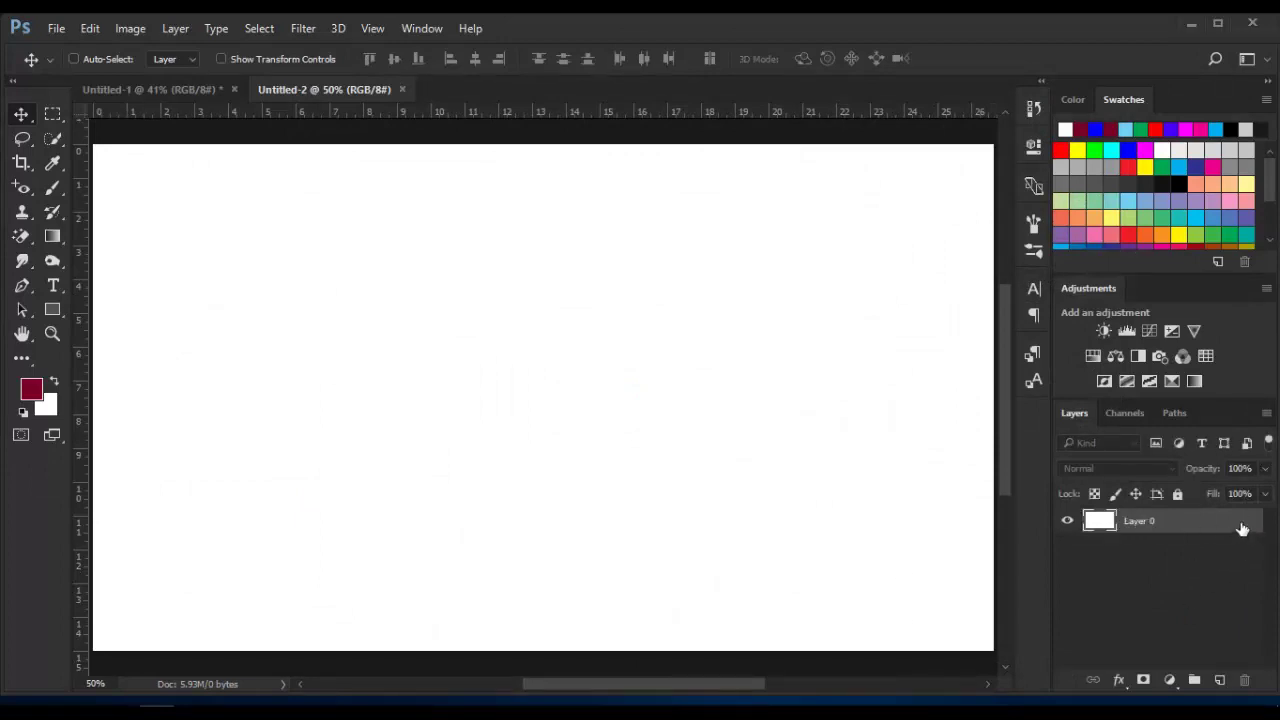
{"action": "double_click", "coordinate": [1210, 523]}
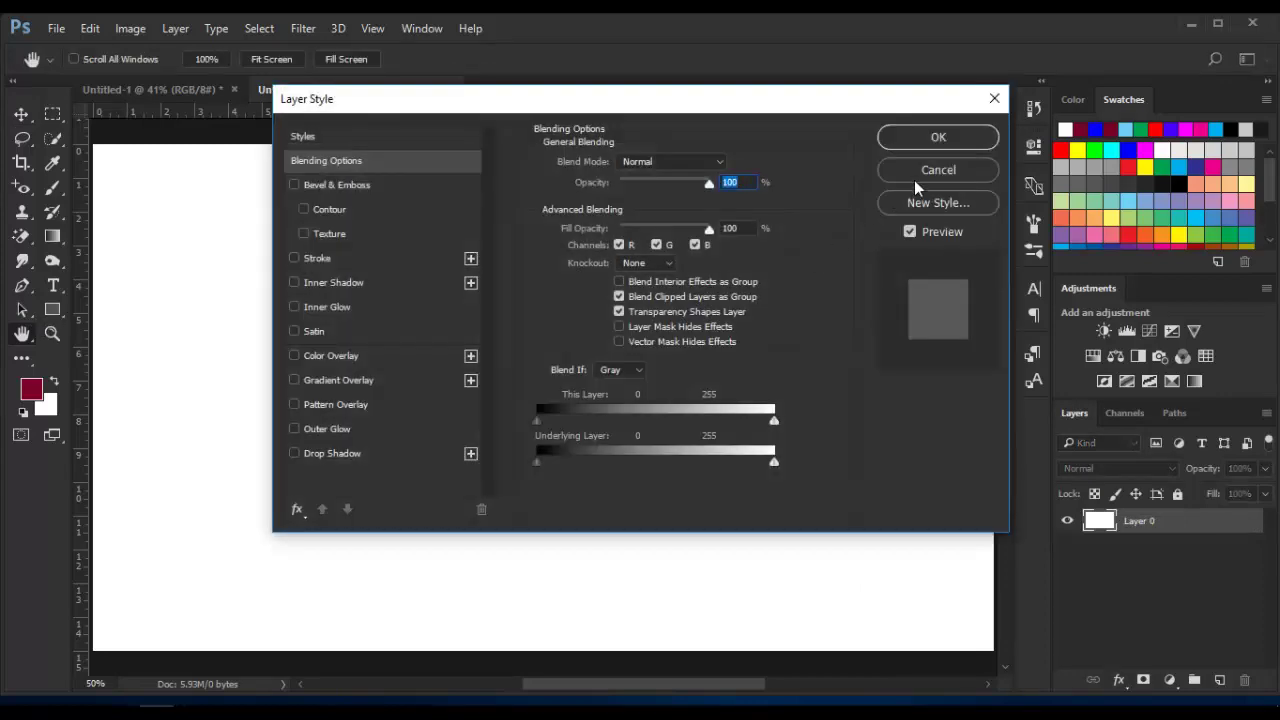
{"action": "left_click", "coordinate": [925, 178]}
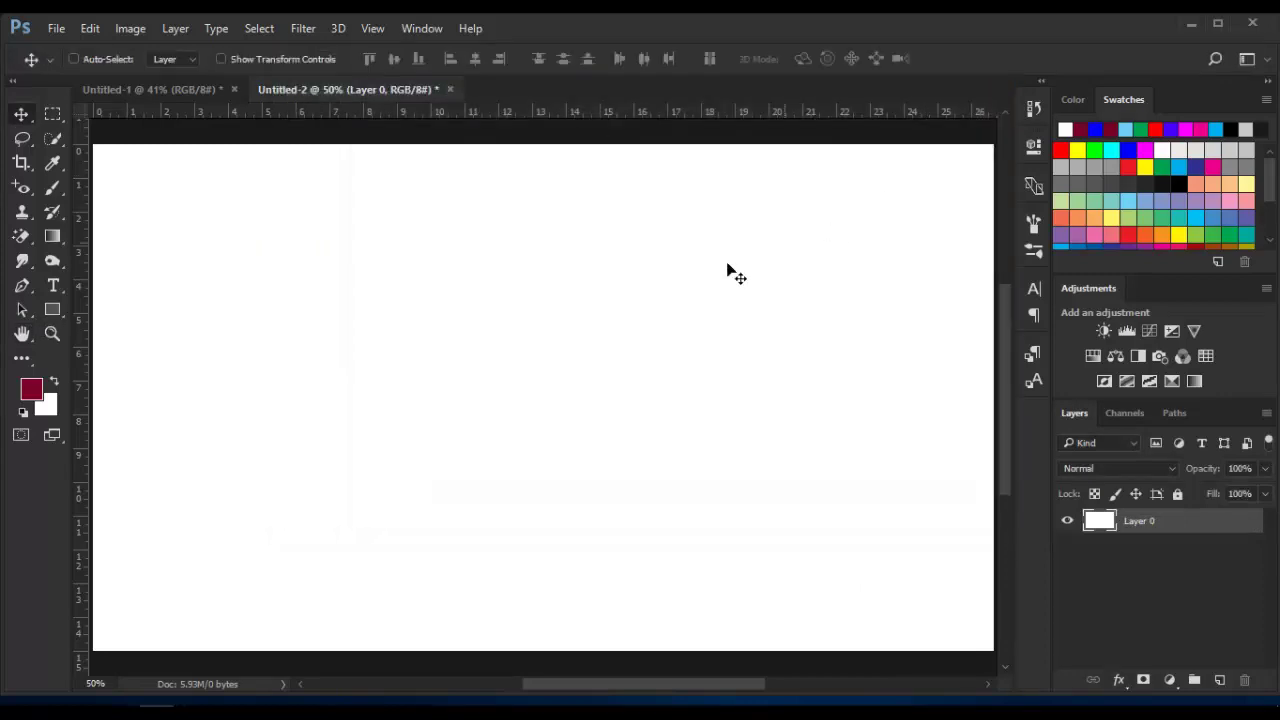
- Draw a maroon 884 × 472 px rectangle, Rectangle 1, on the left-centre of the canvas
{"action": "left_click", "coordinate": [53, 309]}
{"action": "left_click_drag", "start_coordinate": [253, 302], "coordinate": [668, 523]}
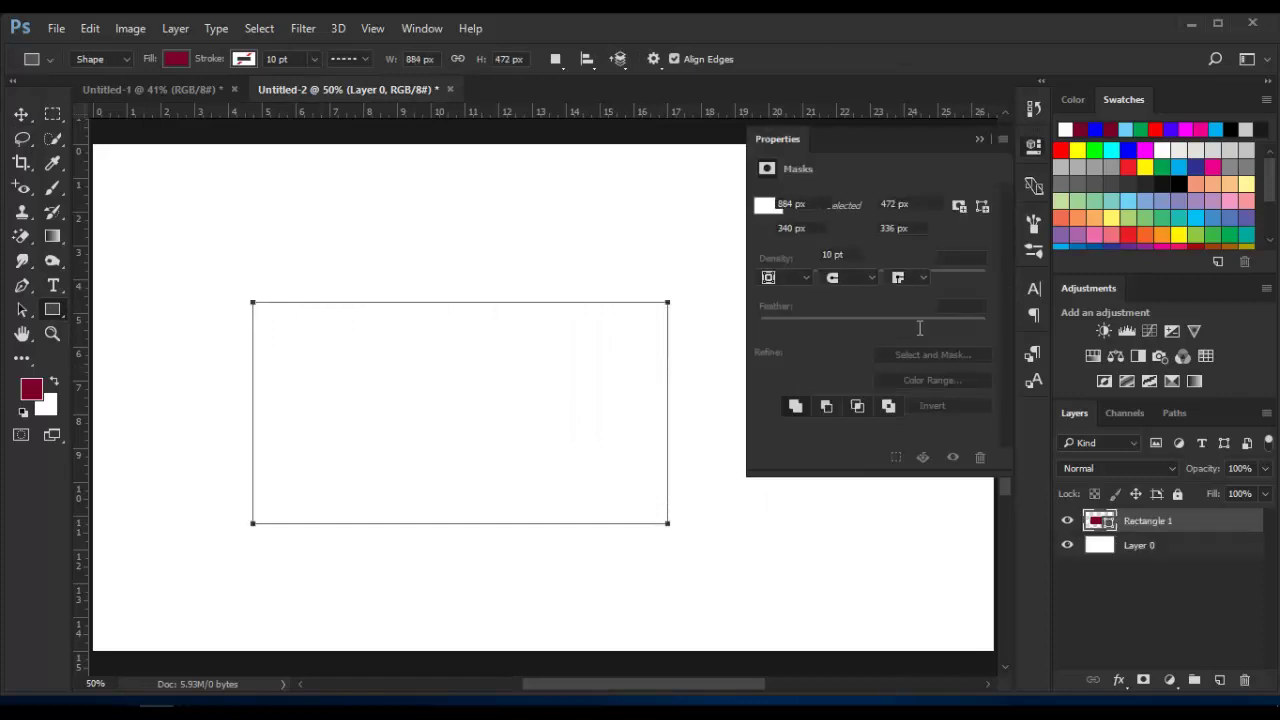
{"action": "left_click", "coordinate": [984, 140]}
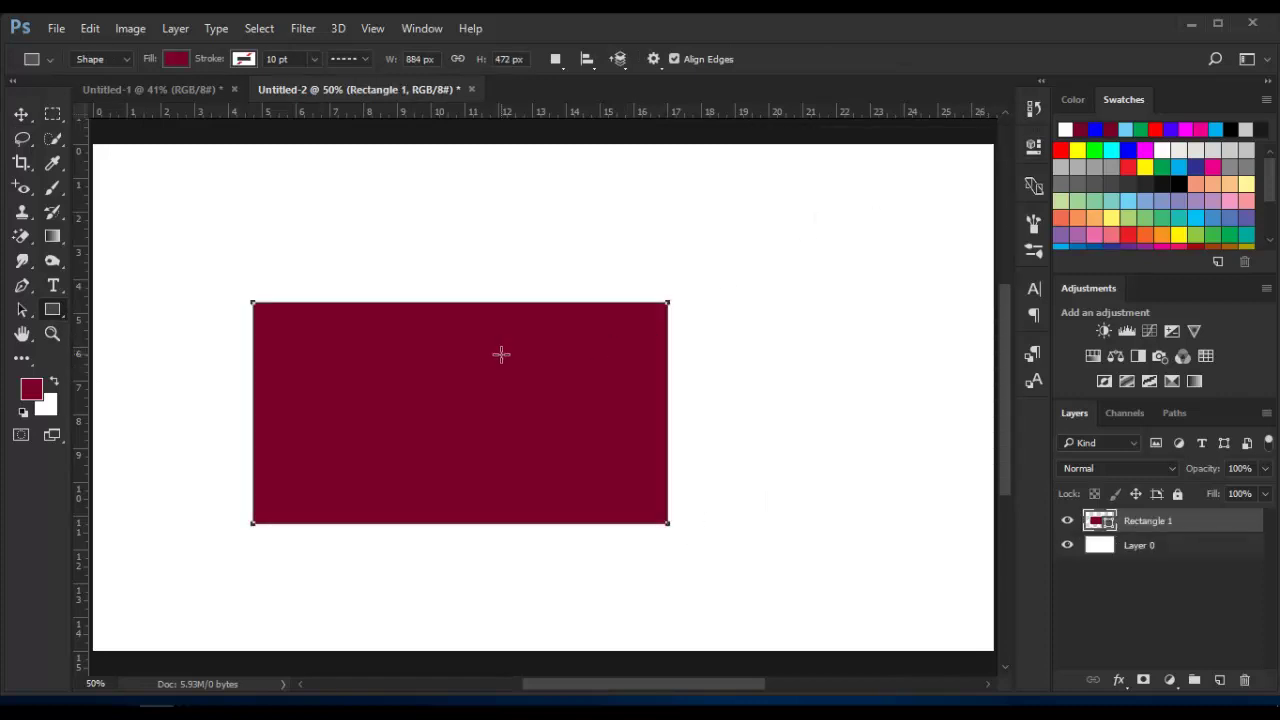
{"action": "key", "text": "v"}
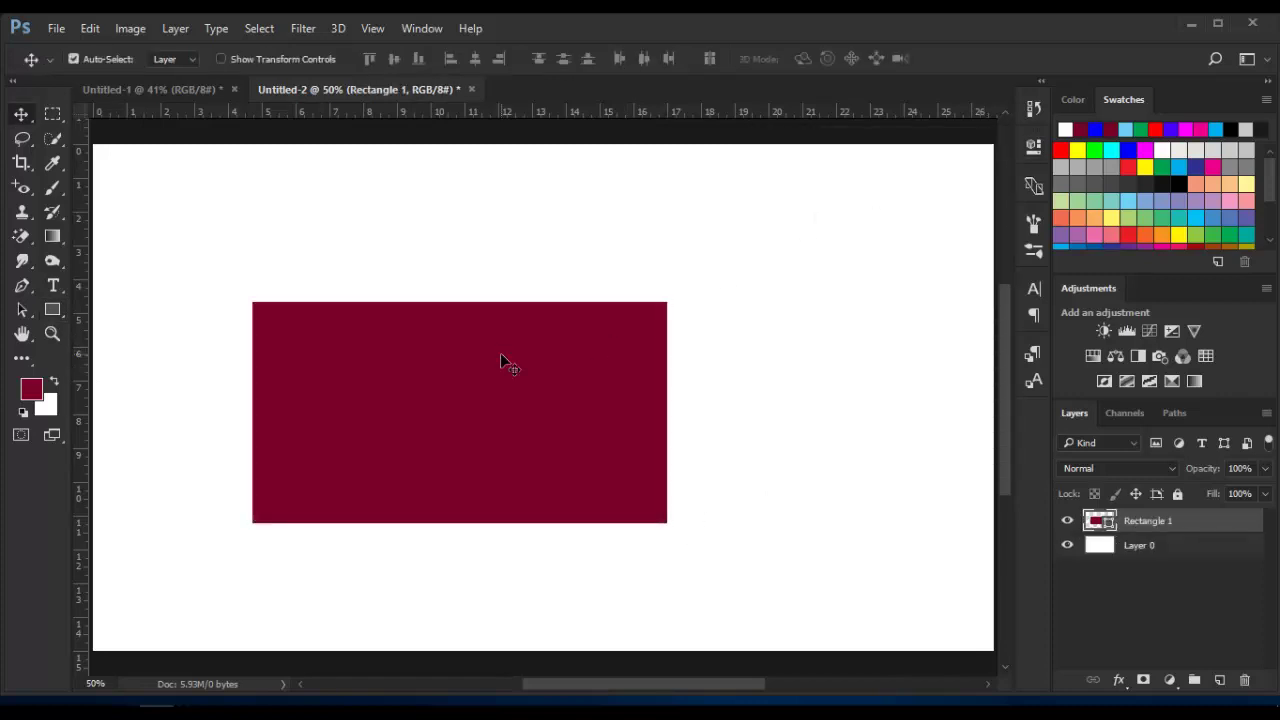
{"action": "key", "text": "ctrl+t"}
- Distort Rectangle 1's corners into a slanted parallelogram slab and commit the transform
{"action": "right_click", "coordinate": [436, 345]}
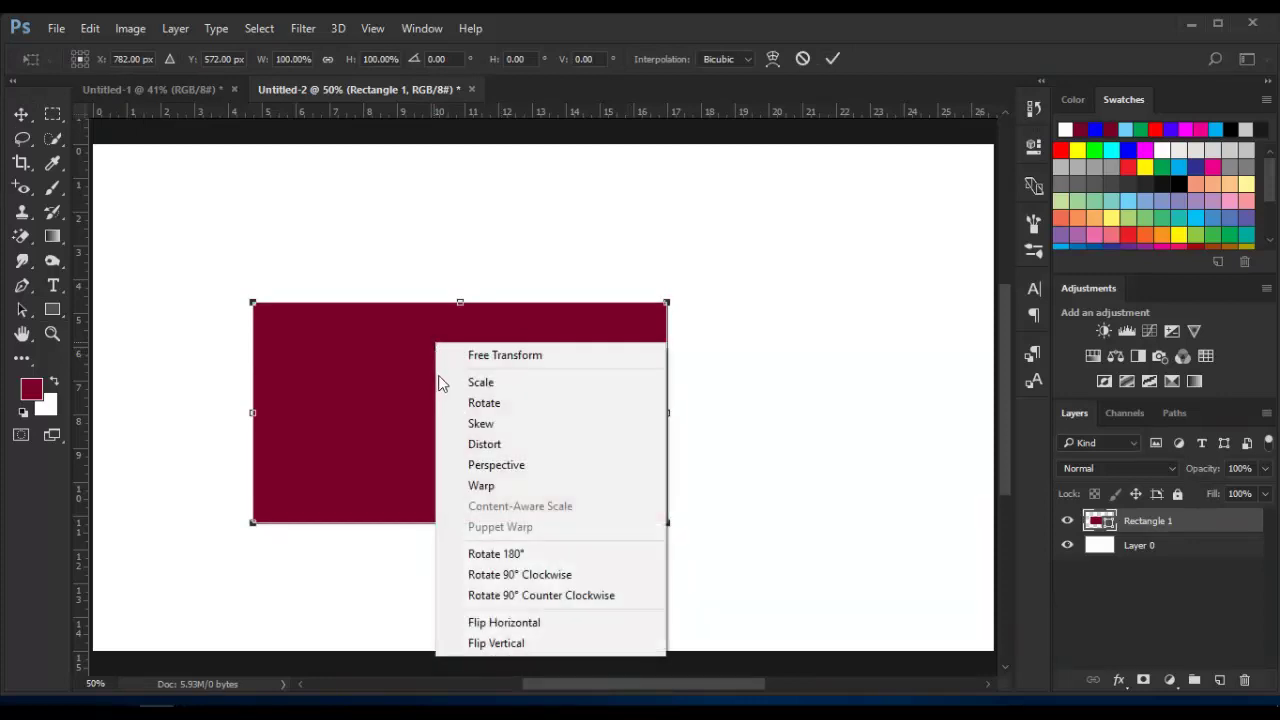
{"action": "left_click", "coordinate": [495, 452]}
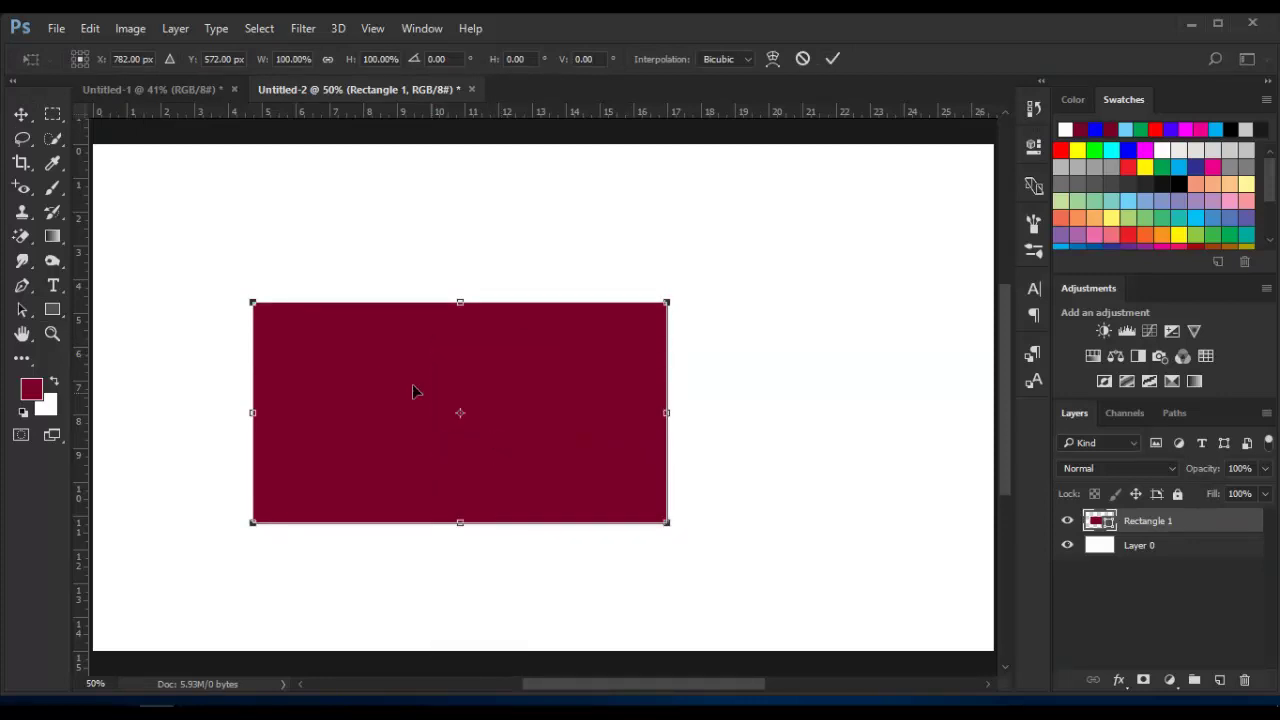
{"action": "left_click_drag", "start_coordinate": [253, 302], "coordinate": [348, 398]}
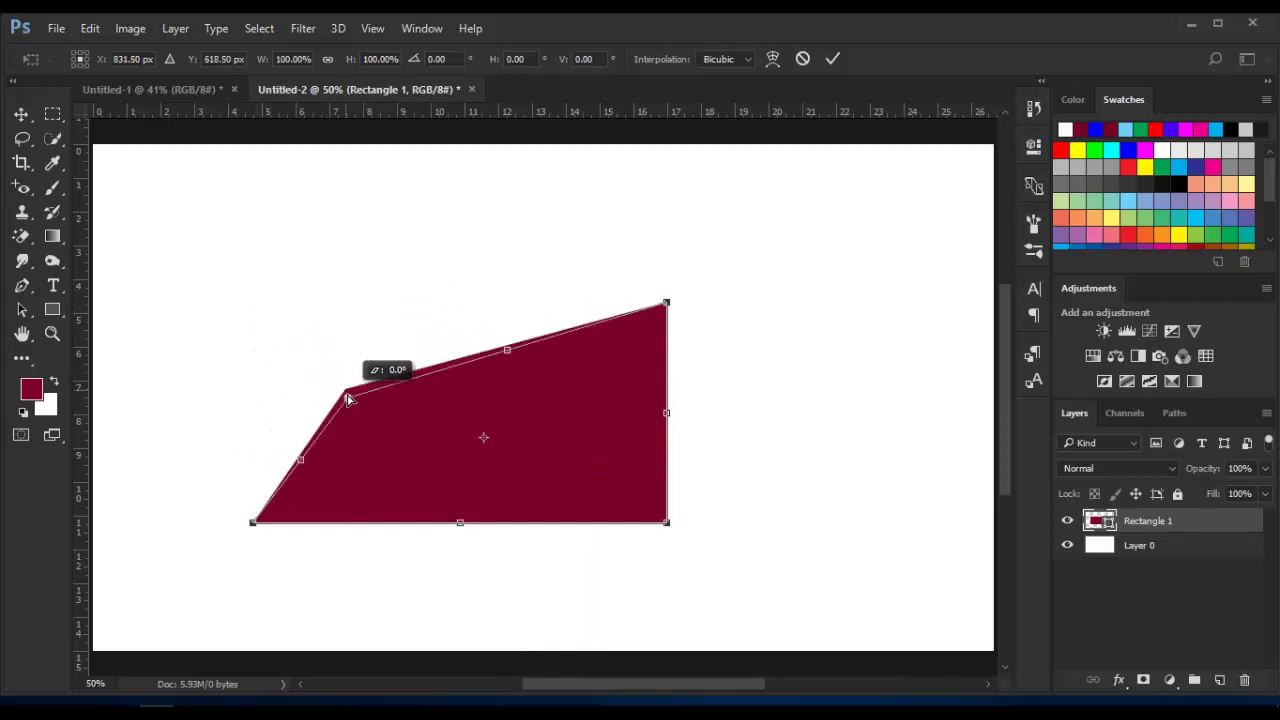
{"action": "mouse_move", "coordinate": [667, 307]}
{"action": "left_mouse_down"}
{"action": "mouse_move", "coordinate": [709, 368]}
{"action": "mouse_move", "coordinate": [714, 409]}
{"action": "left_mouse_up"}
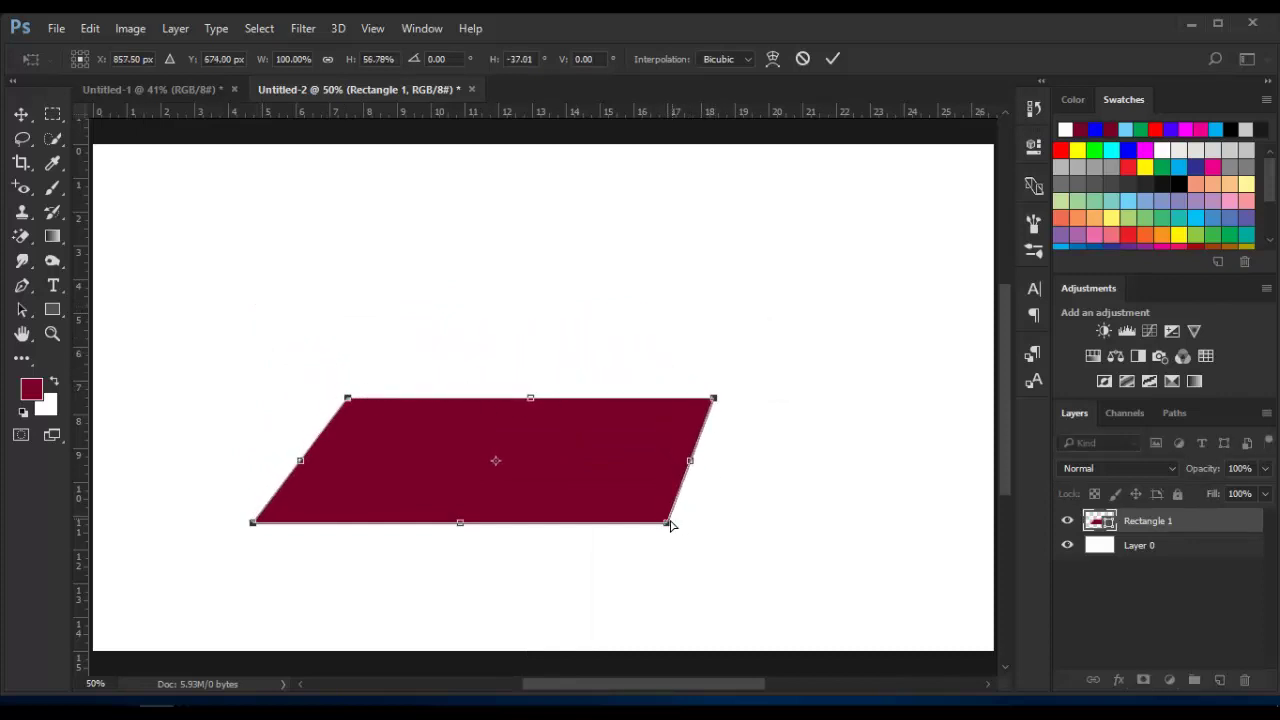
{"action": "left_click_drag", "start_coordinate": [667, 524], "coordinate": [628, 515]}
{"action": "left_click_drag", "start_coordinate": [349, 402], "coordinate": [390, 419]}
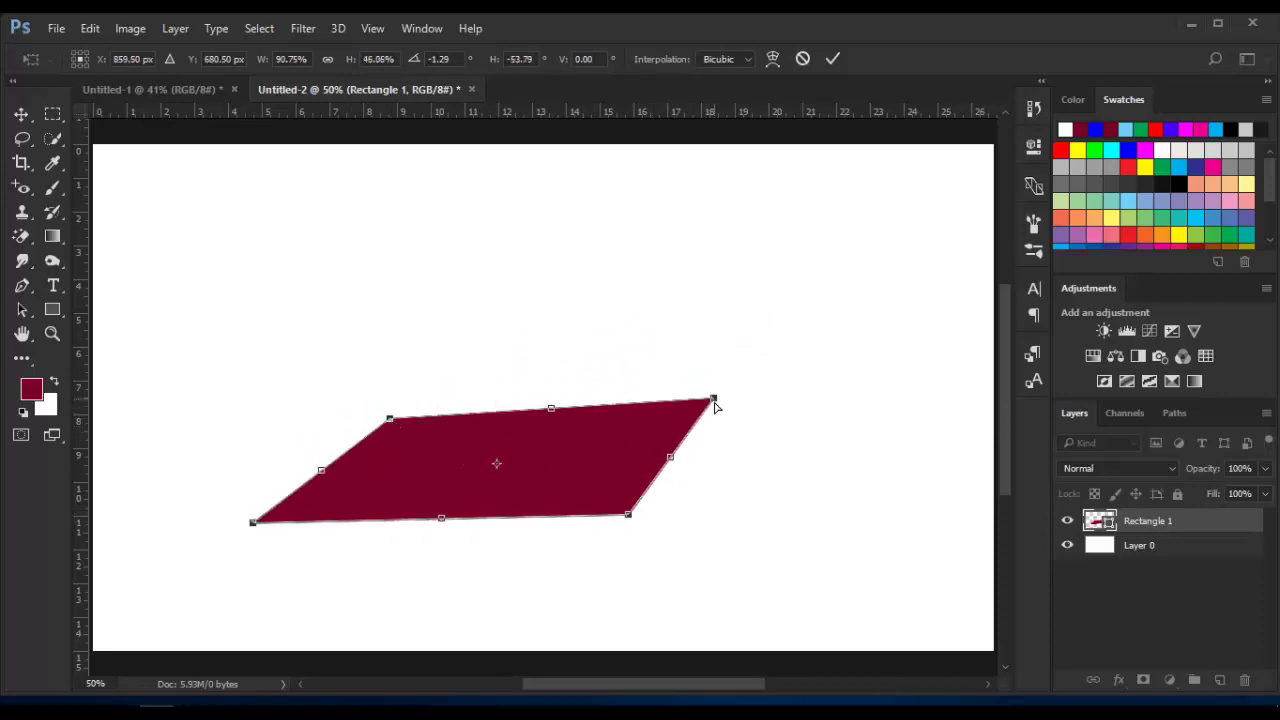
{"action": "left_click_drag", "start_coordinate": [714, 402], "coordinate": [712, 413]}
{"action": "left_click_drag", "start_coordinate": [628, 517], "coordinate": [619, 525]}
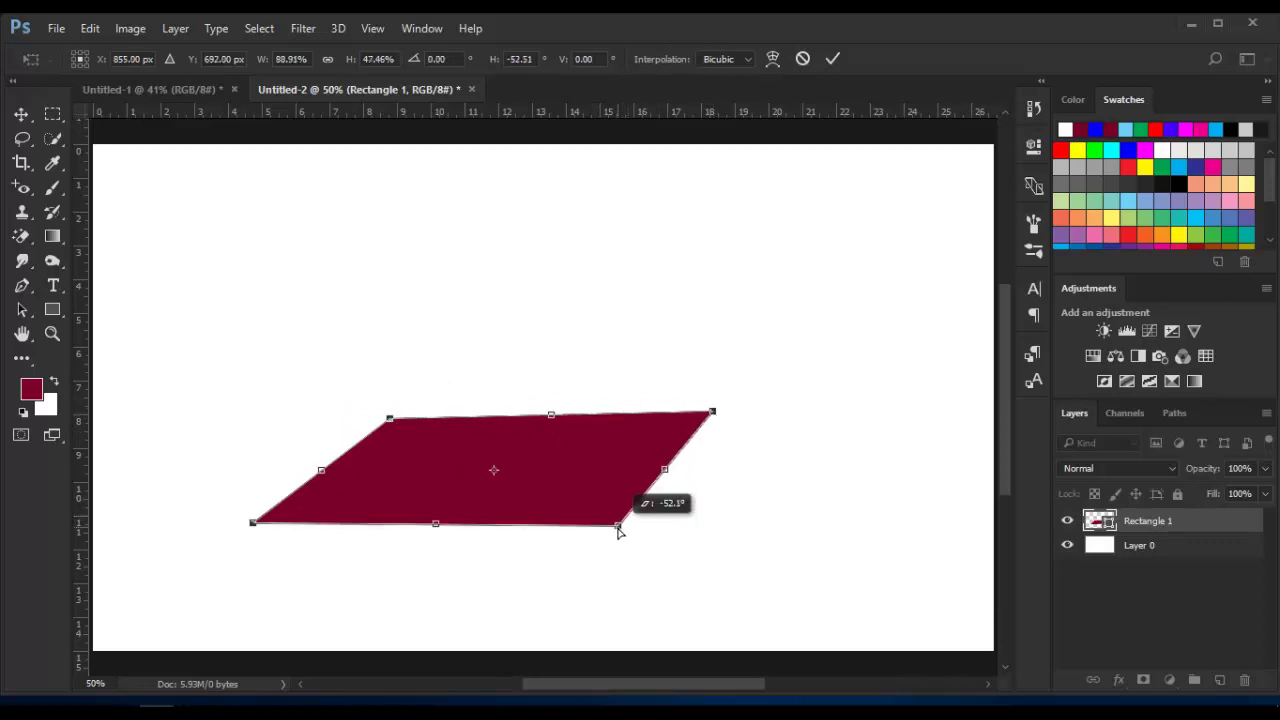
{"action": "left_click", "coordinate": [827, 61]}
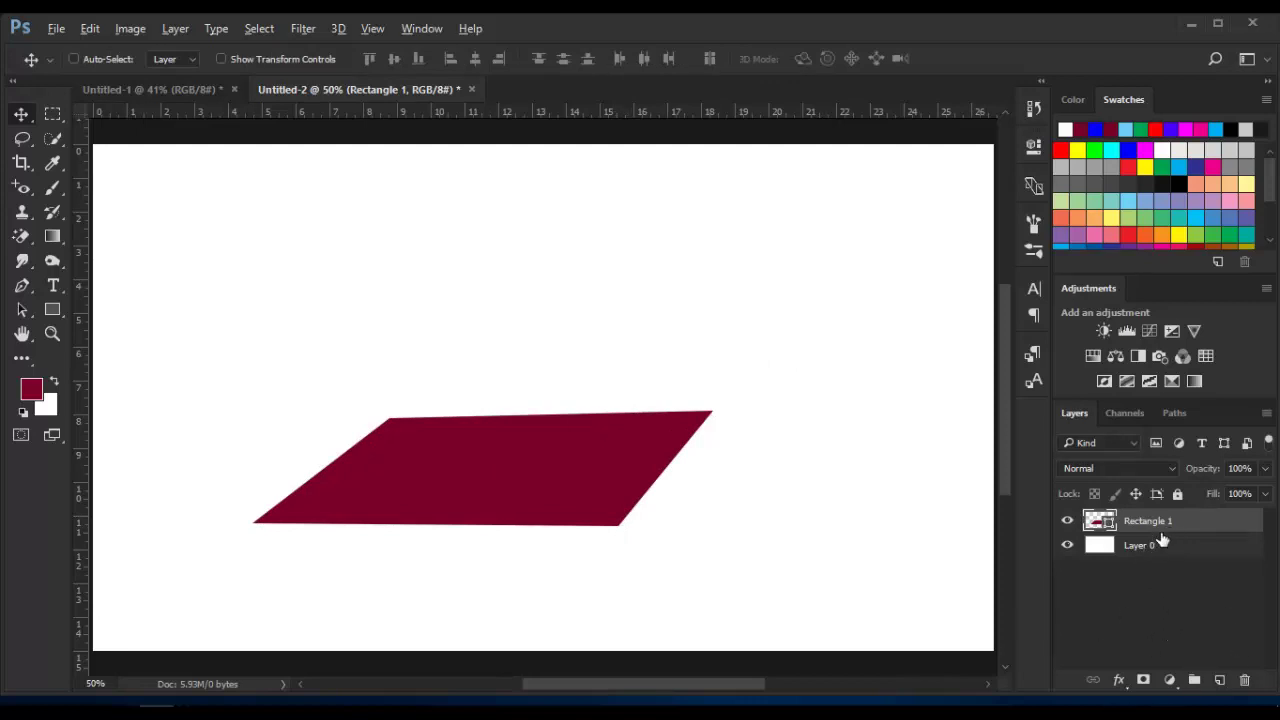
- Stack upward-nudged duplicates of the slab up to Rectangle 1 copy 10
{"action": "key", "text": "alt+Up"}
{"action": "key", "text": "alt+Up"}
{"action": "key", "text": "alt+Up"}
{"action": "key", "text": "alt+Up"}
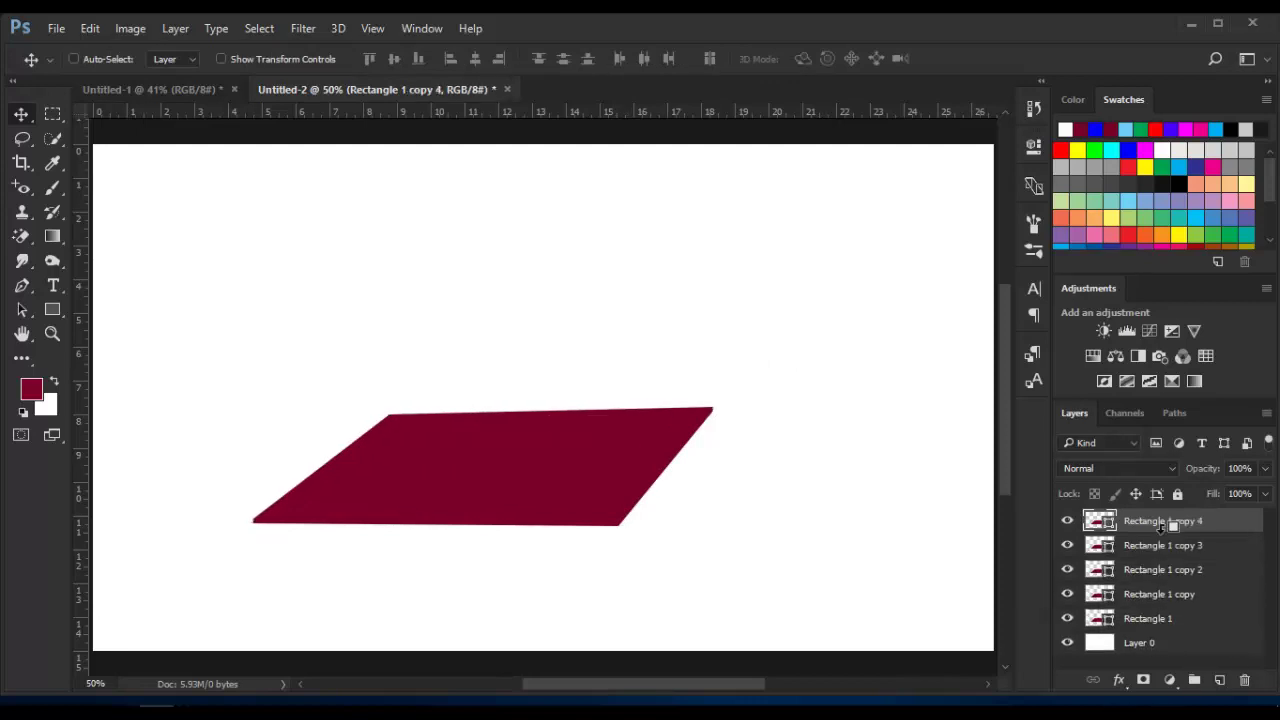
{"action": "key", "text": "alt+Up"}
{"action": "key", "text": "alt+Up"}
{"action": "key", "text": "alt+Up"}
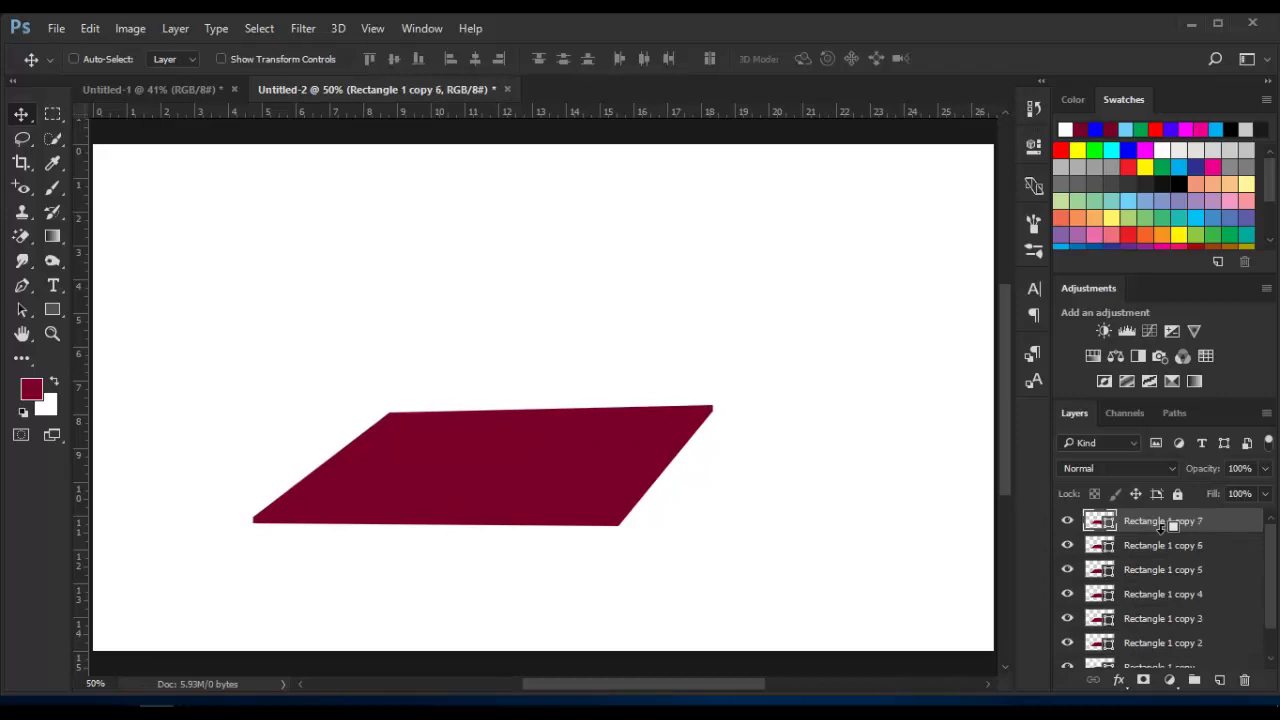
{"action": "key", "text": "alt+Up"}
{"action": "key", "text": "alt+Up"}
{"action": "key", "text": "alt+Up"}
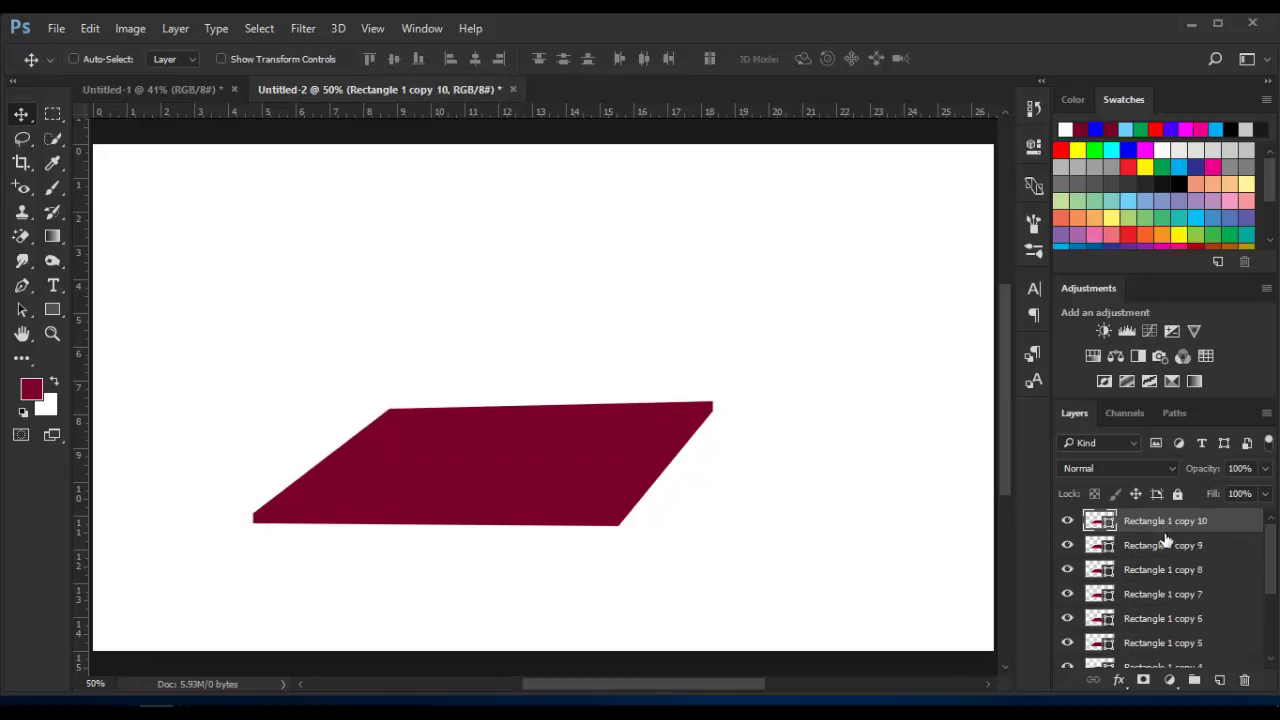
- Group Rectangle 1 through Rectangle 1 copy 9 into Group 1
{"action": "left_click", "coordinate": [1170, 545]}
{"action": "scroll", "coordinate": [1232, 580], "scroll_direction": "down", "scroll_amount": 3}
{"action": "scroll", "coordinate": [1234, 605], "scroll_direction": "down", "scroll_amount": 2}
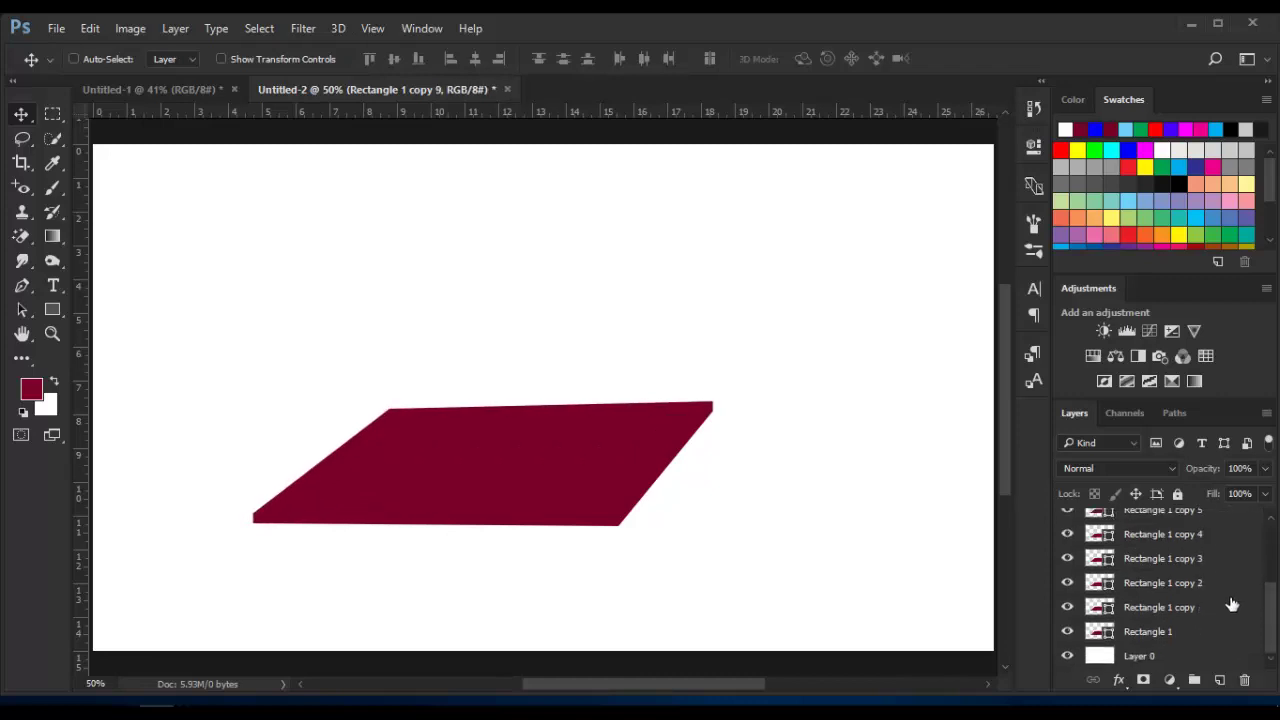
{"action": "left_click", "coordinate": [1176, 633], "text": "shift"}
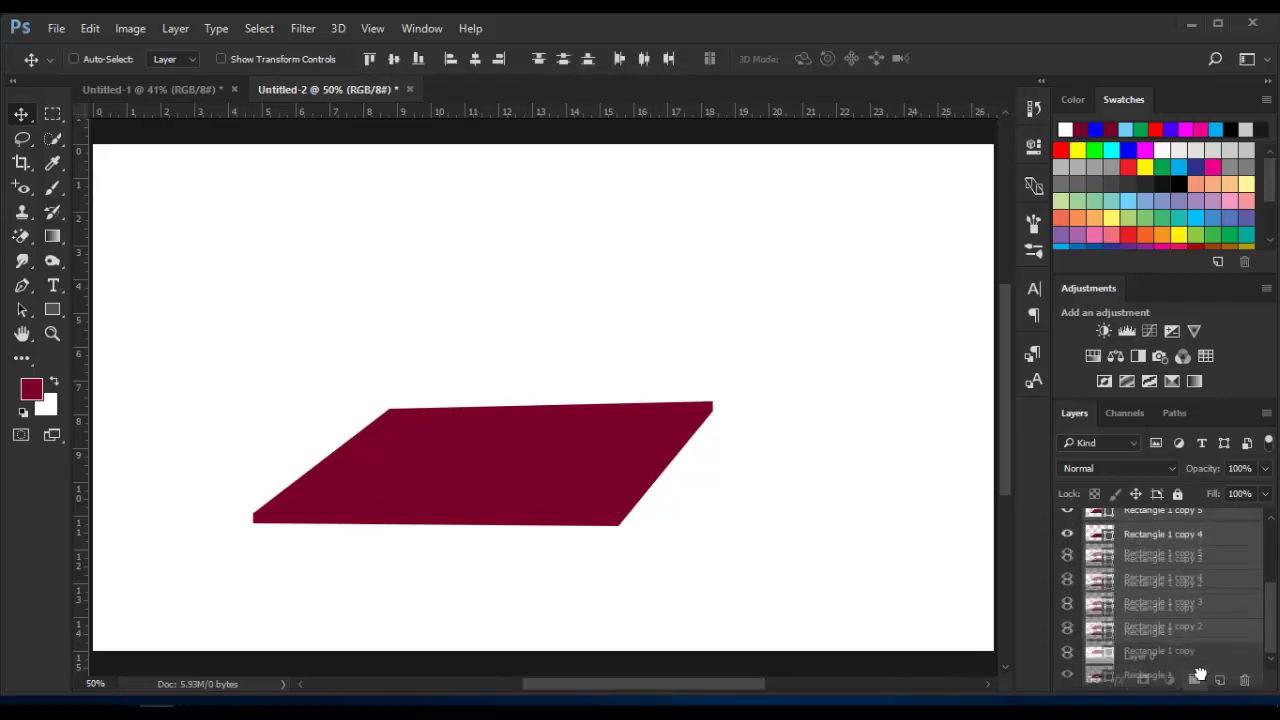
{"action": "left_click_drag", "start_coordinate": [1176, 633], "coordinate": [1200, 680]}
{"action": "left_click", "coordinate": [1214, 628]}
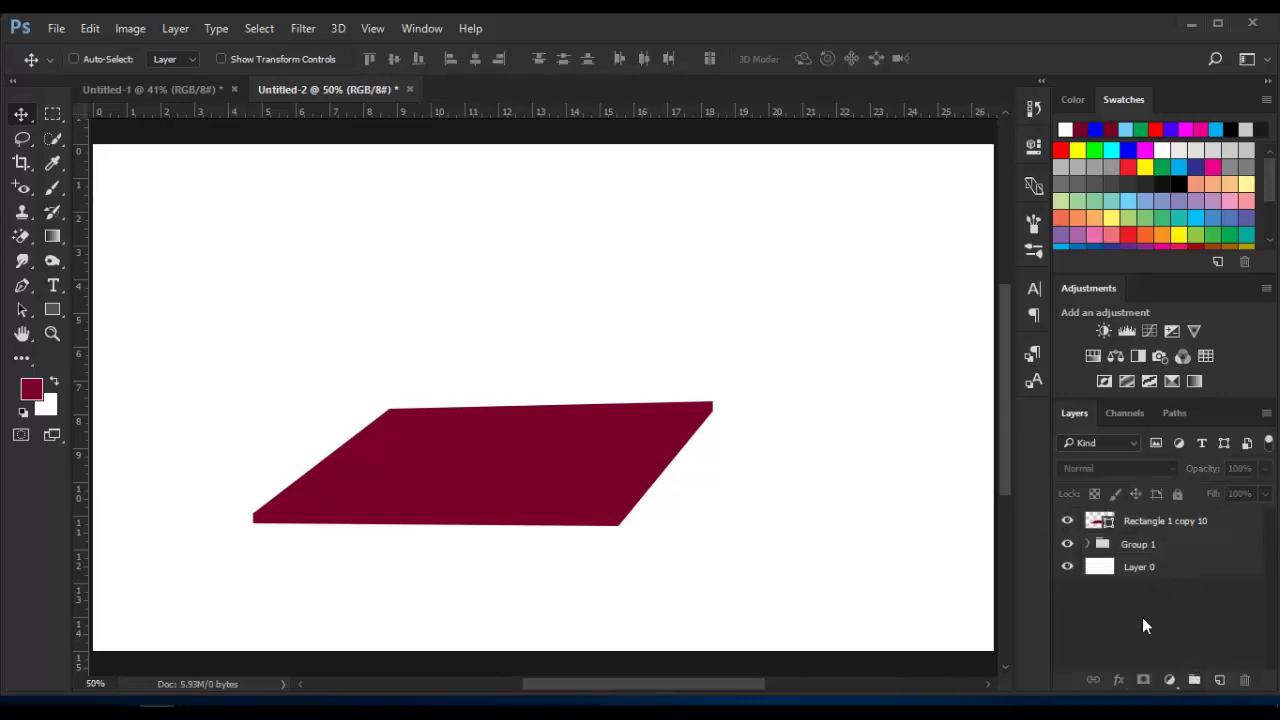
{"action": "left_click", "coordinate": [1169, 680]}
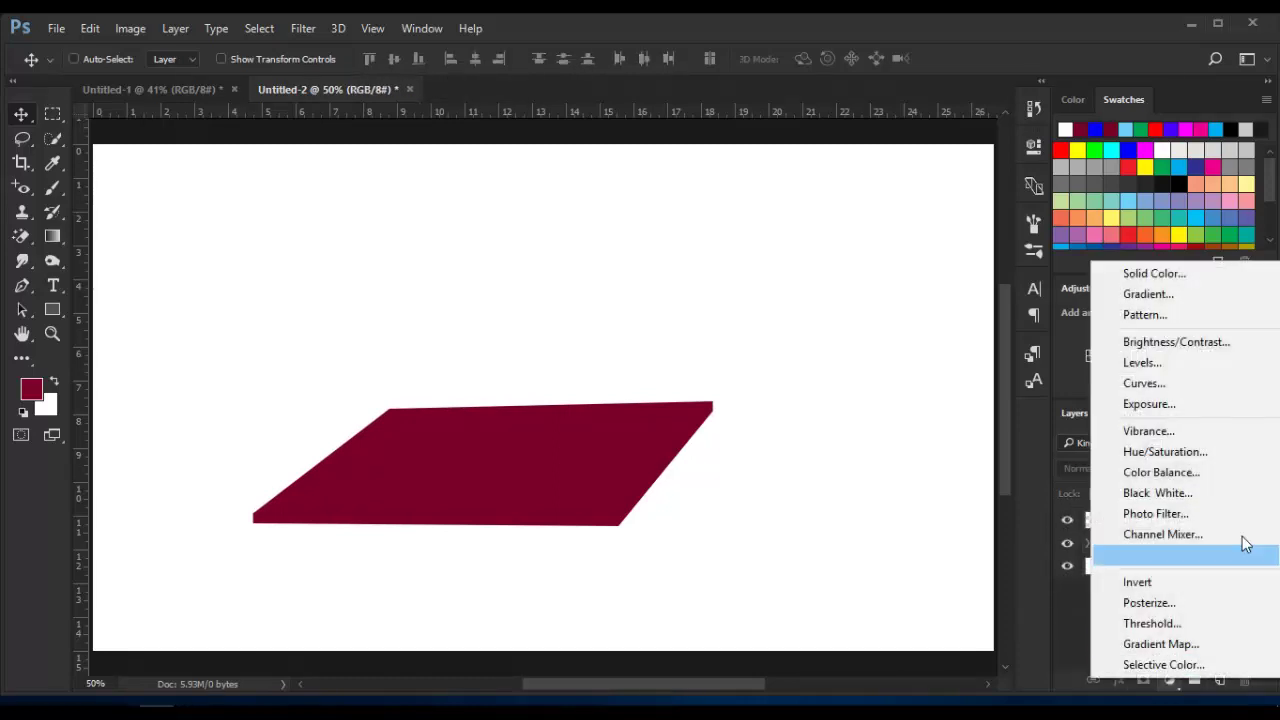
- Add a Gradient Fill layer and set its left colour stop to crimson
{"action": "left_click", "coordinate": [1192, 295]}
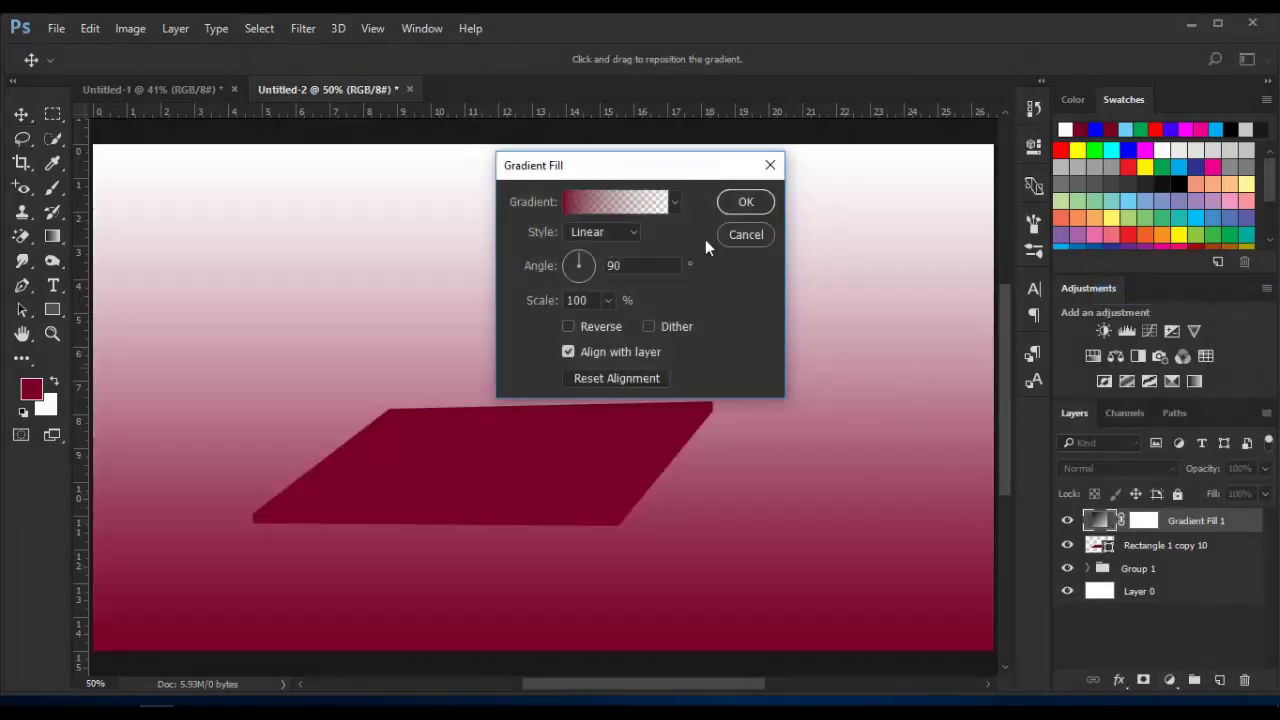
{"action": "left_click", "coordinate": [640, 206]}
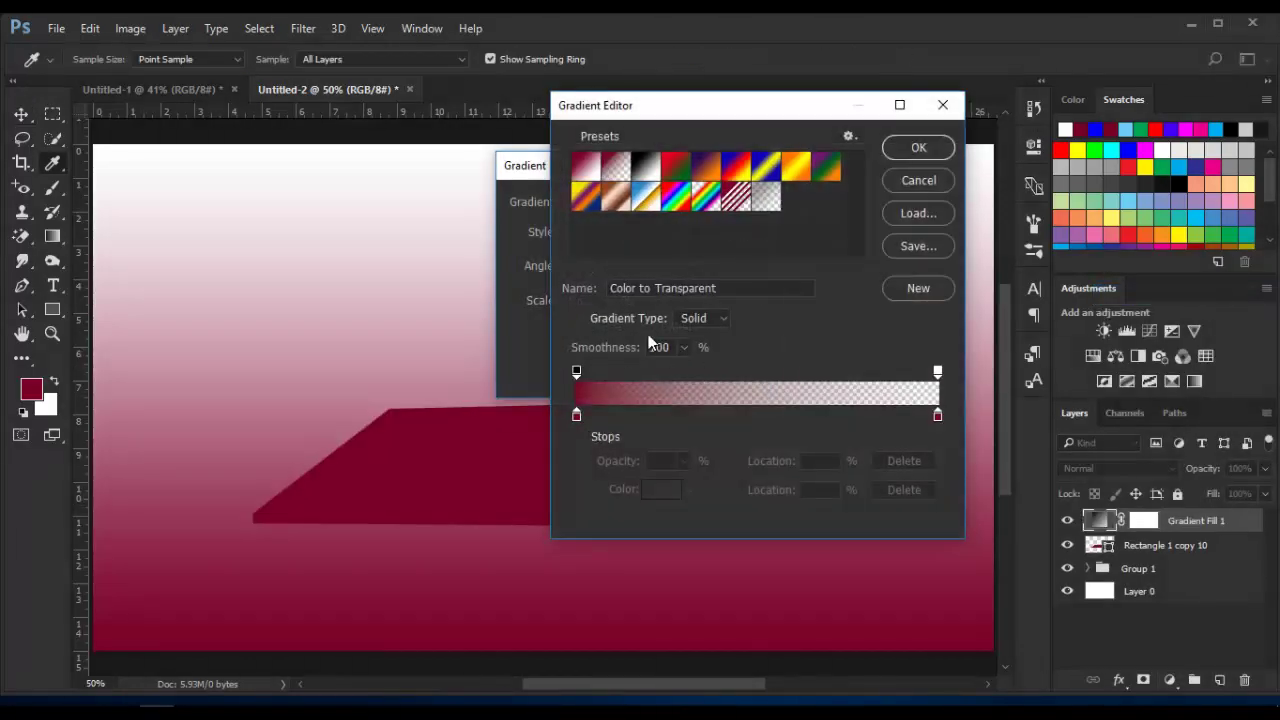
{"action": "left_click", "coordinate": [577, 415]}
{"action": "left_click", "coordinate": [652, 488]}
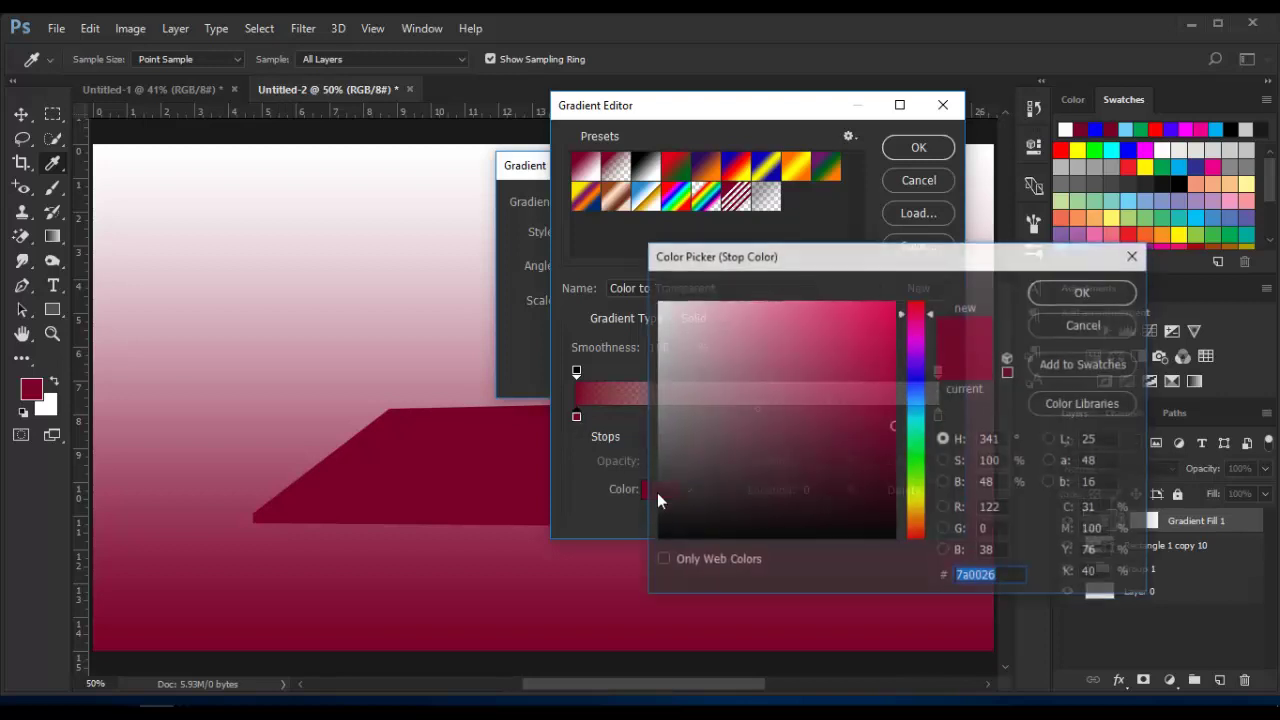
{"action": "left_click", "coordinate": [854, 388]}
{"action": "left_click_drag", "start_coordinate": [854, 388], "coordinate": [858, 382]}
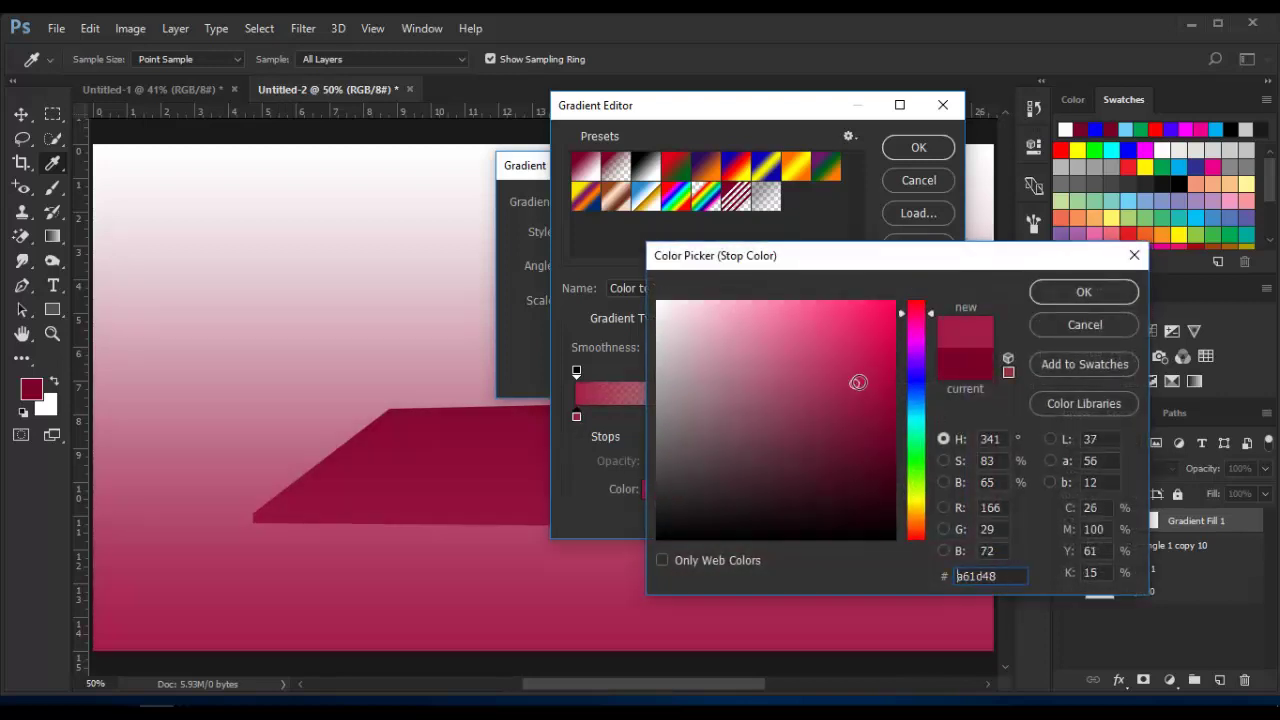
{"action": "left_click", "coordinate": [1100, 293]}
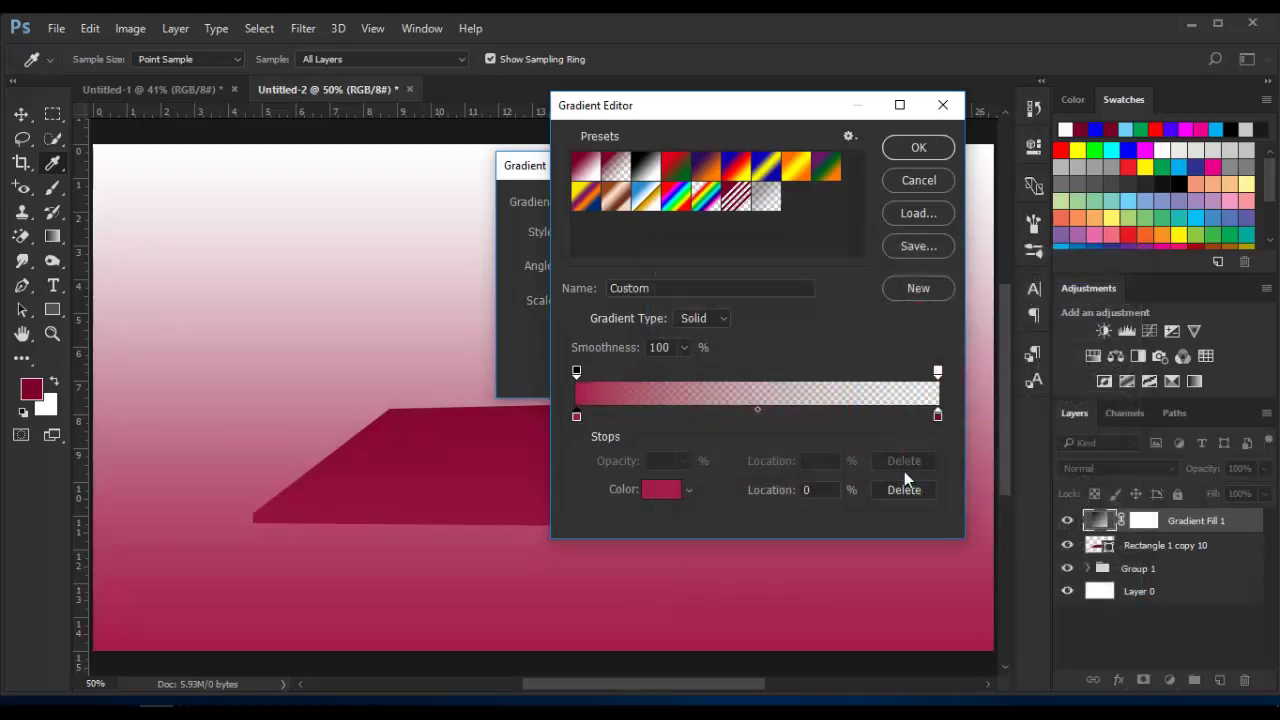
- Make the right stop muted crimson at 100% opacity, then place the fill below copy 10
{"action": "left_click", "coordinate": [937, 416]}
{"action": "left_click", "coordinate": [668, 490]}
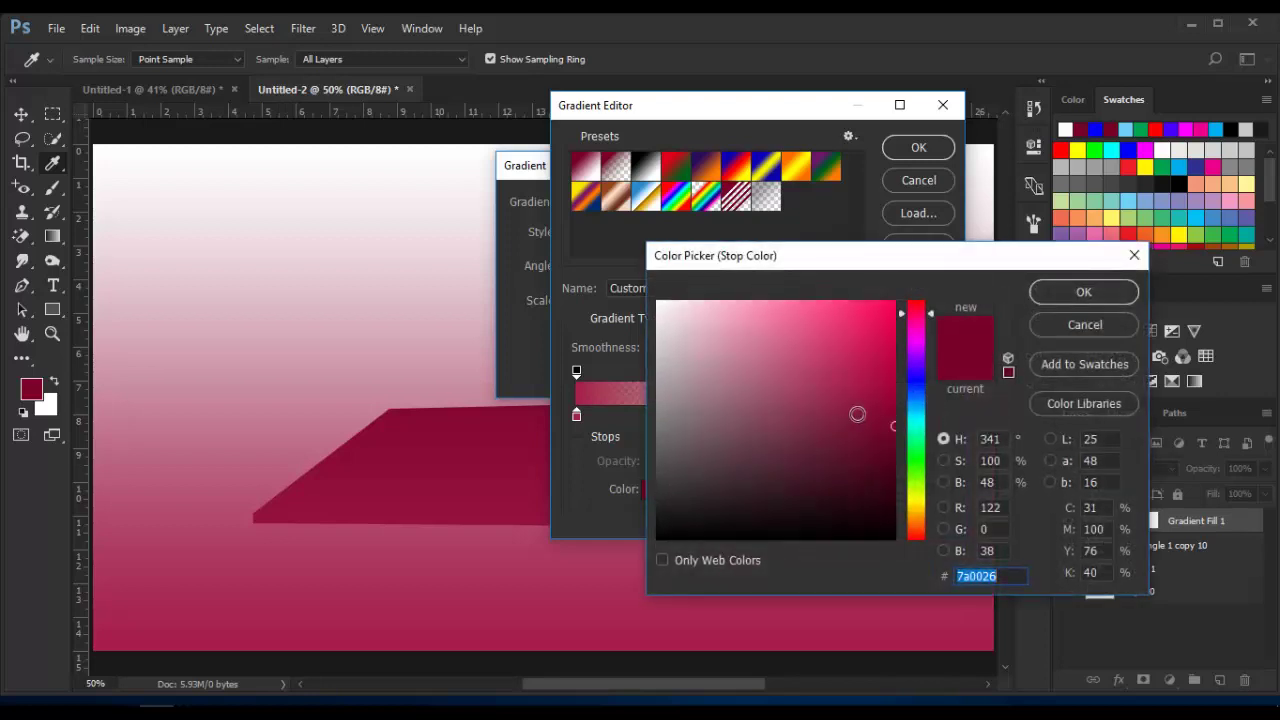
{"action": "left_click_drag", "start_coordinate": [856, 408], "coordinate": [838, 398]}
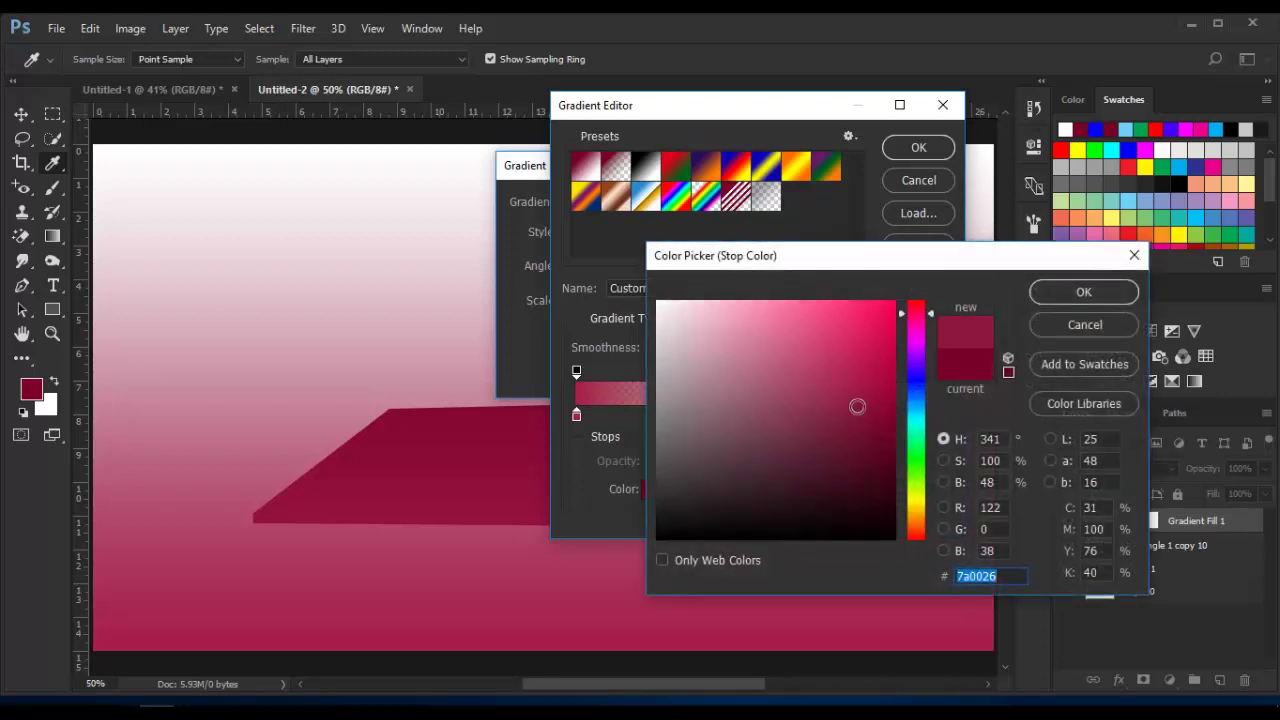
{"action": "left_click", "coordinate": [1088, 293]}
{"action": "left_click", "coordinate": [937, 370]}
{"action": "type", "text": "100"}
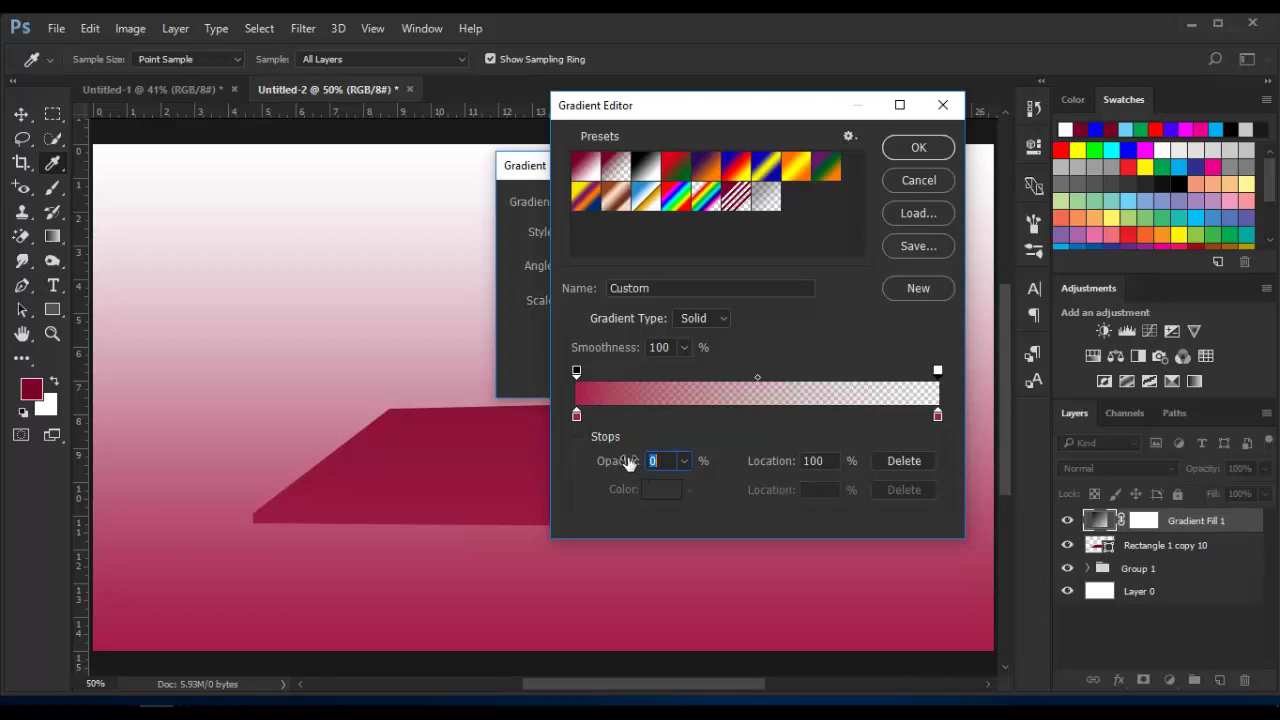
{"action": "key", "text": "Return"}
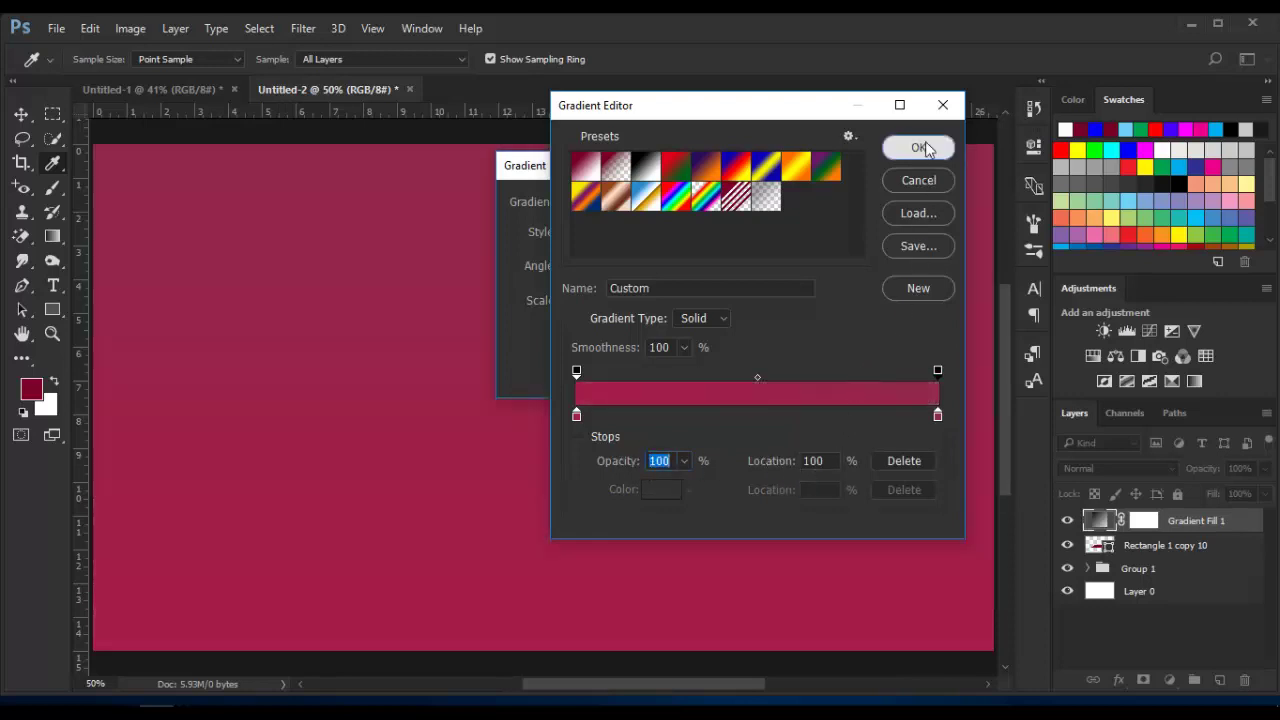
{"action": "left_click", "coordinate": [918, 147]}
{"action": "left_click", "coordinate": [748, 204]}
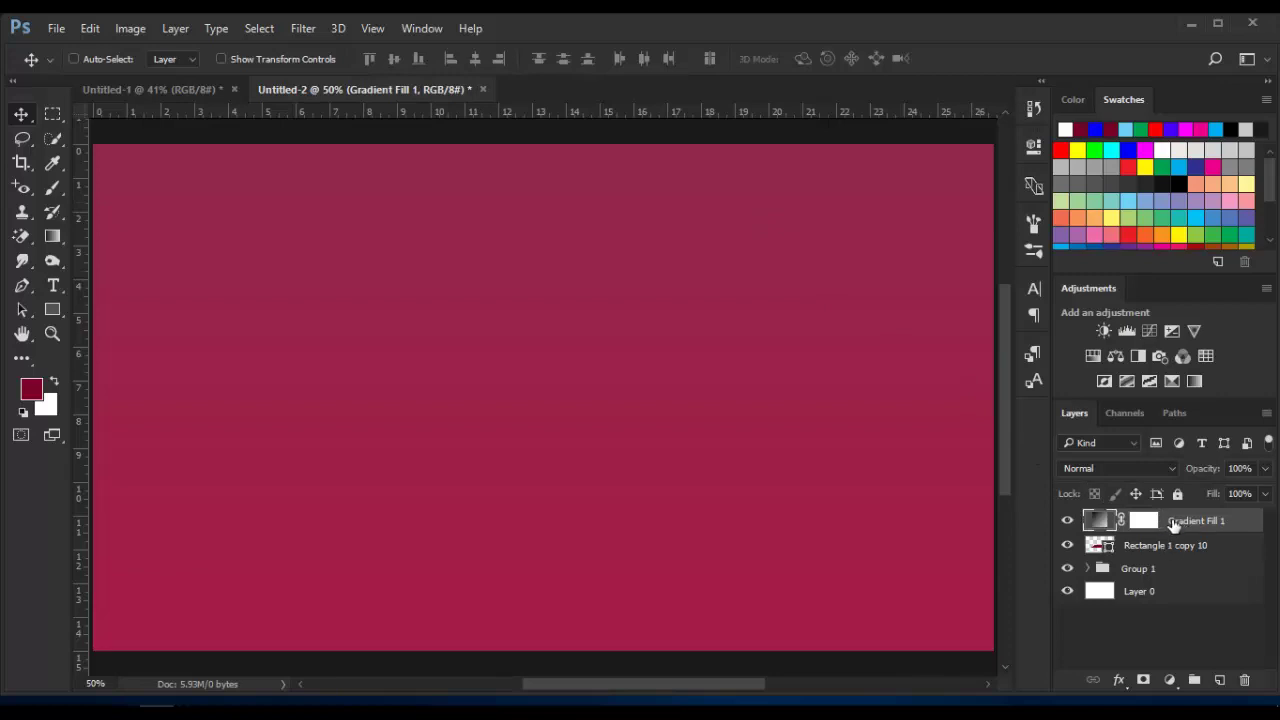
{"action": "left_click_drag", "start_coordinate": [1174, 527], "coordinate": [1157, 570]}
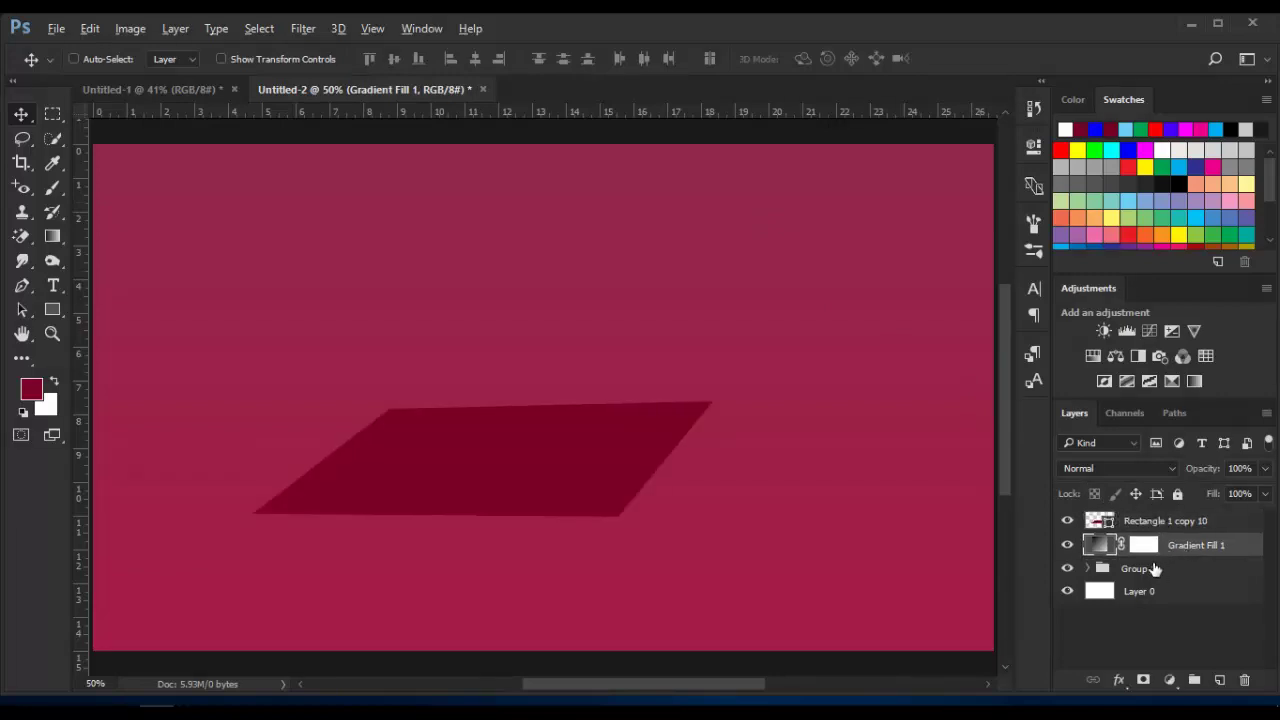
- Clip Gradient Fill 1 to Group 1 and nudge Rectangle 1 copy 10 up to reveal an edge
{"action": "left_click", "coordinate": [1153, 560], "text": "alt"}
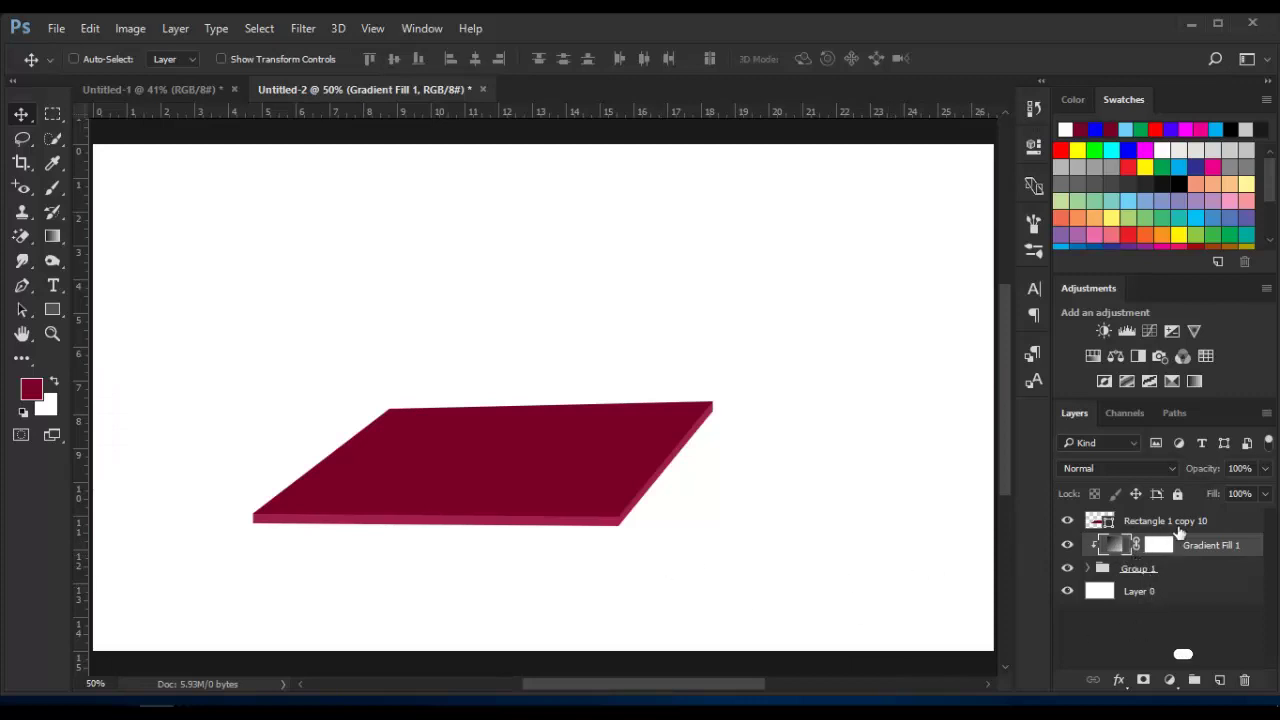
{"action": "left_click", "coordinate": [1230, 521]}
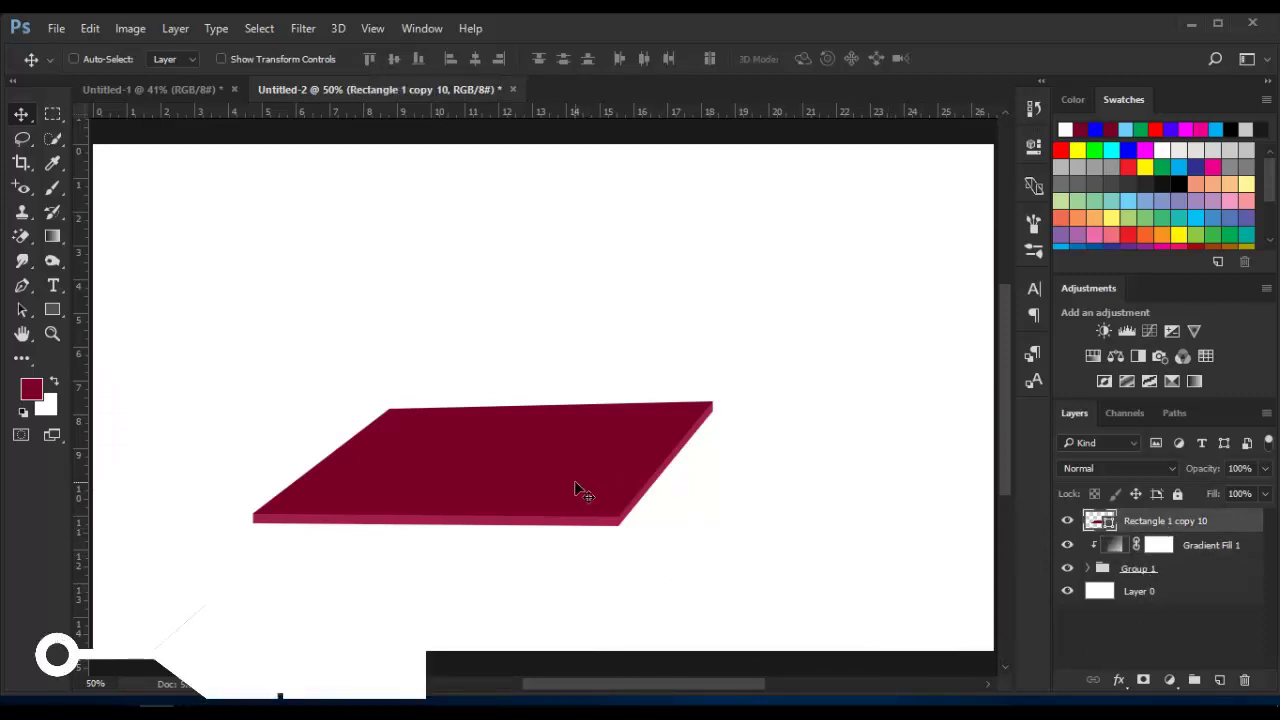
{"action": "key", "text": "Up"}
{"action": "key", "text": "Up"}
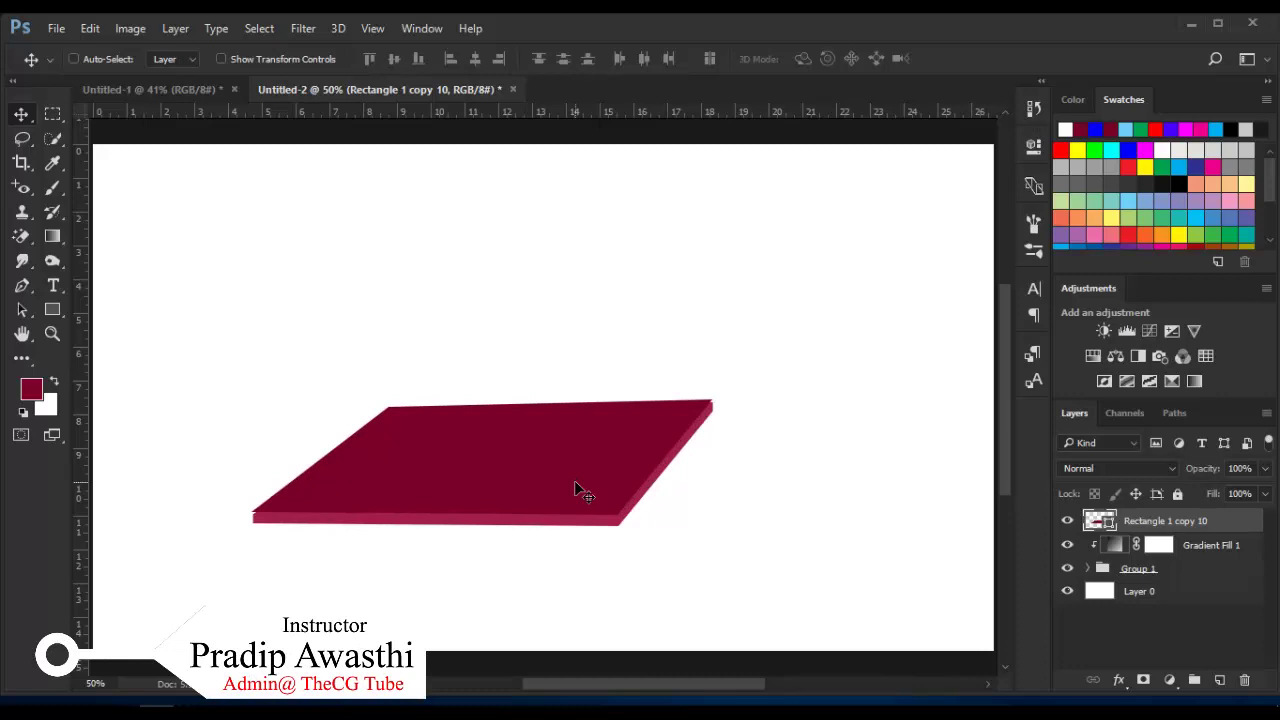
{"action": "key", "text": "Right"}
{"action": "key", "text": "Right"}
{"action": "key", "text": "Left"}
{"action": "key", "text": "Left"}
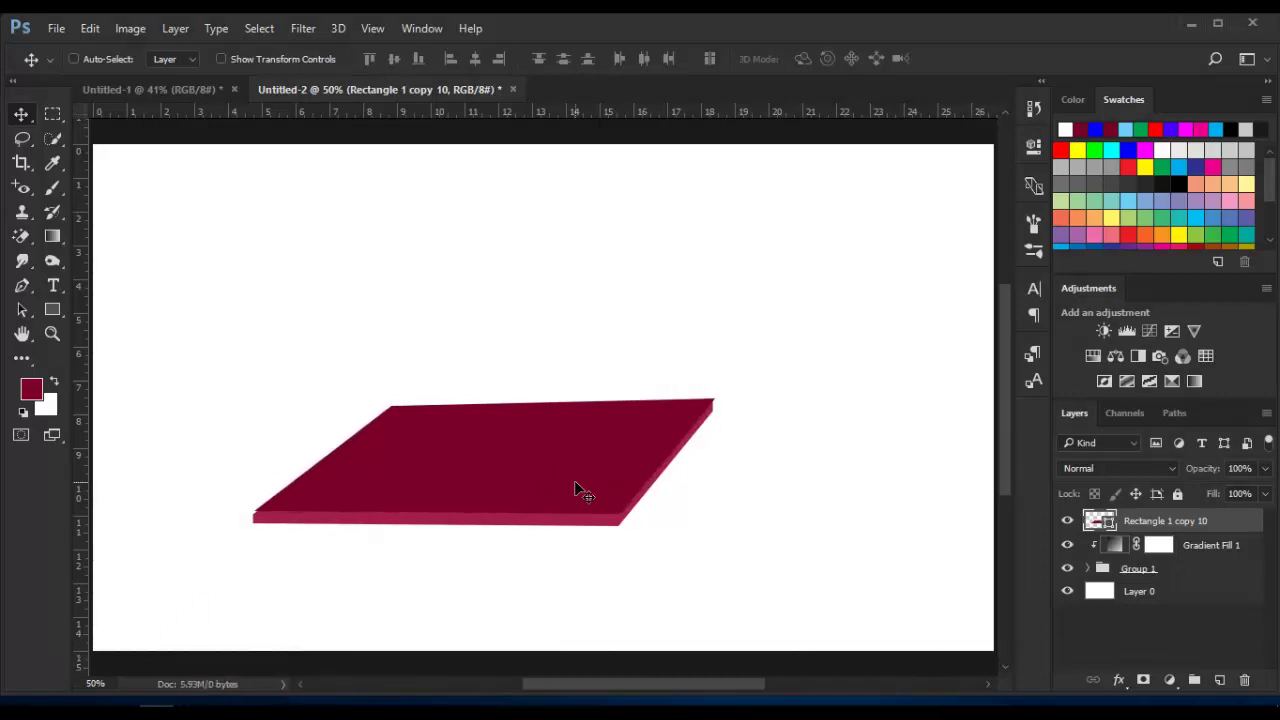
{"action": "key", "text": "Left"}
{"action": "key", "text": "Left"}
{"action": "key", "text": "Left"}
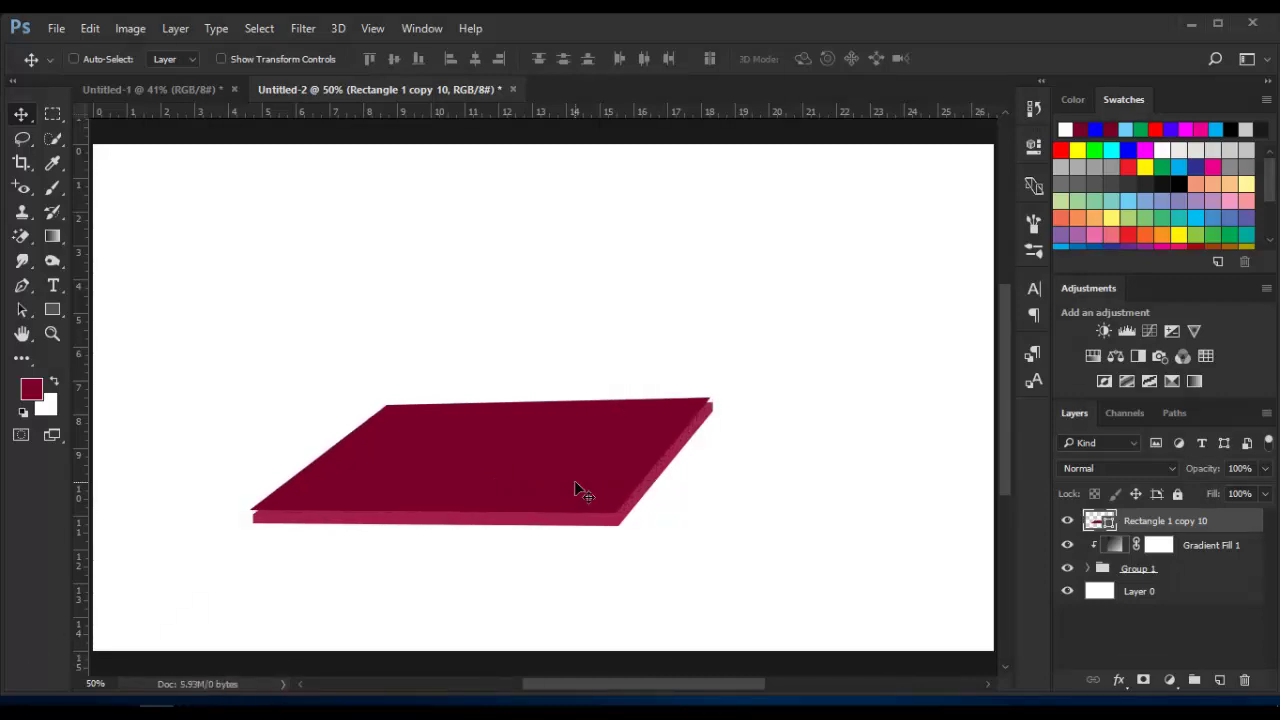
{"action": "key", "text": "Down"}
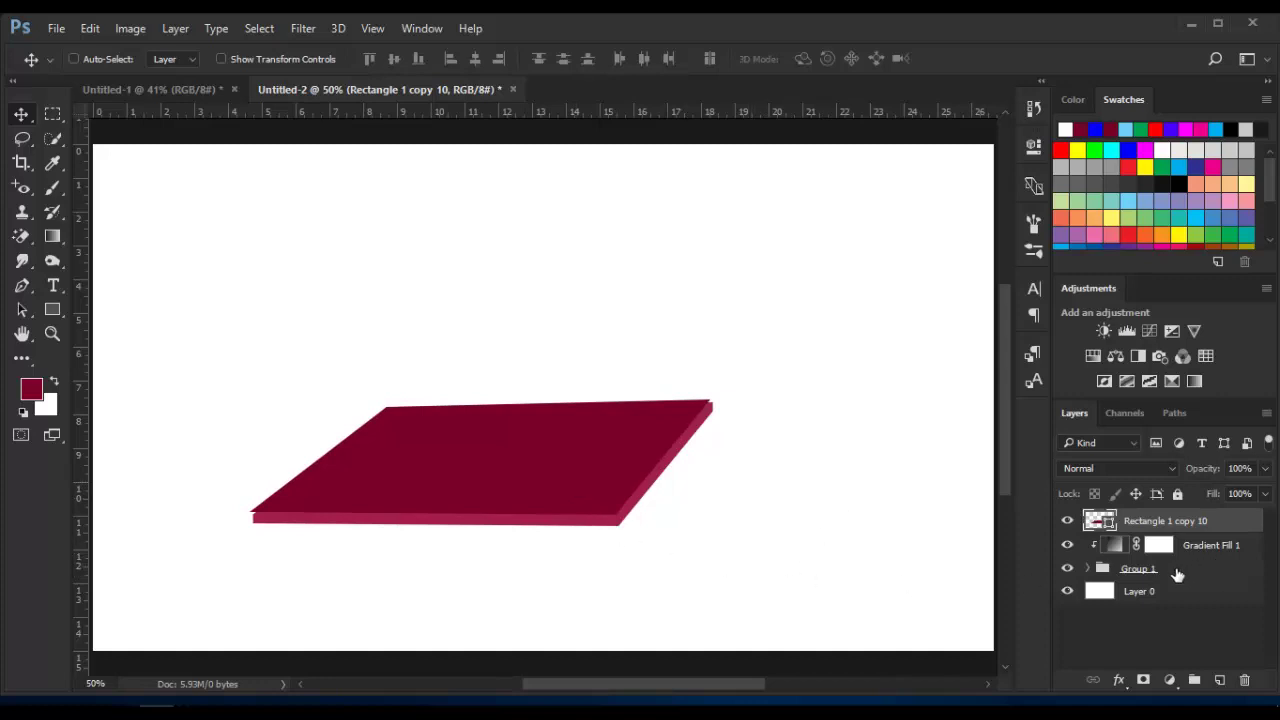
- Inside Group 1, add offset duplicates of Rectangle 1 copy 9, up to copy 23
{"action": "left_click", "coordinate": [1090, 570]}
{"action": "left_click", "coordinate": [1090, 570]}
{"action": "scroll", "coordinate": [1180, 620], "scroll_direction": "down", "scroll_amount": 2}
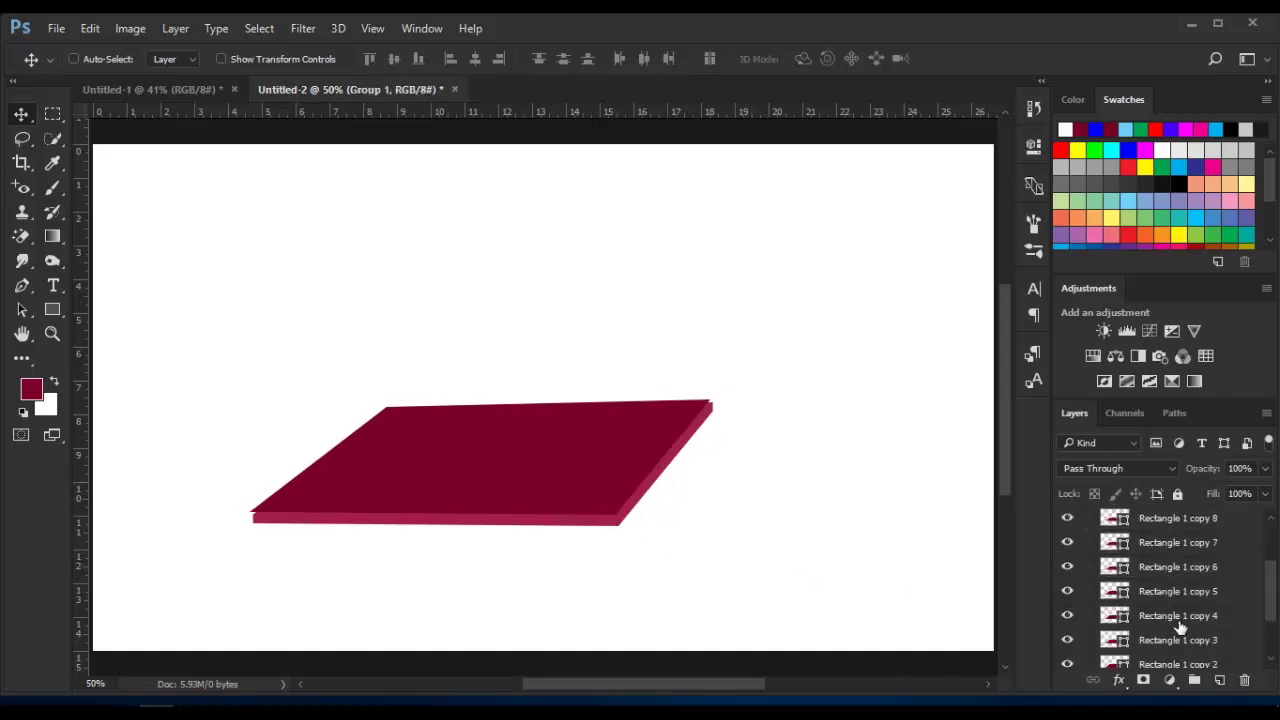
{"action": "scroll", "coordinate": [1180, 626], "scroll_direction": "up", "scroll_amount": 1}
{"action": "scroll", "coordinate": [1170, 595], "scroll_direction": "down", "scroll_amount": 3}
{"action": "scroll", "coordinate": [1180, 630], "scroll_direction": "down", "scroll_amount": 2}
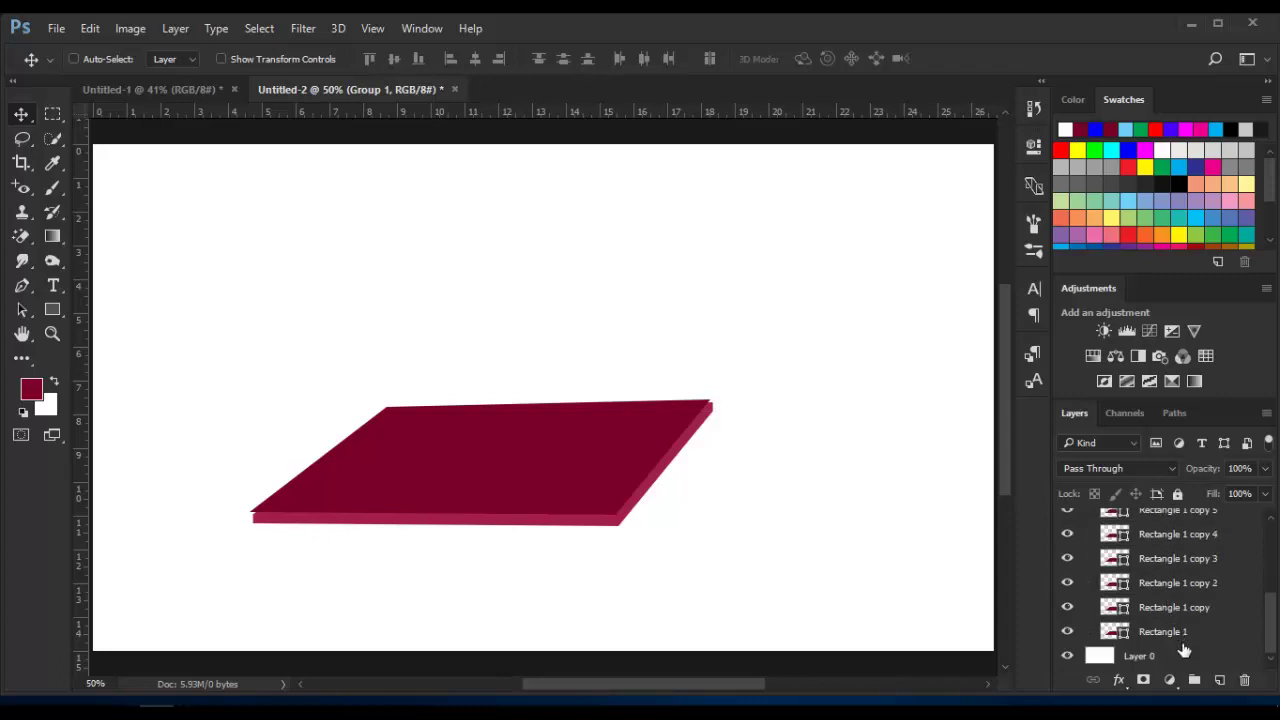
{"action": "scroll", "coordinate": [1185, 612], "scroll_direction": "up", "scroll_amount": 5}
{"action": "left_click", "coordinate": [1184, 565]}
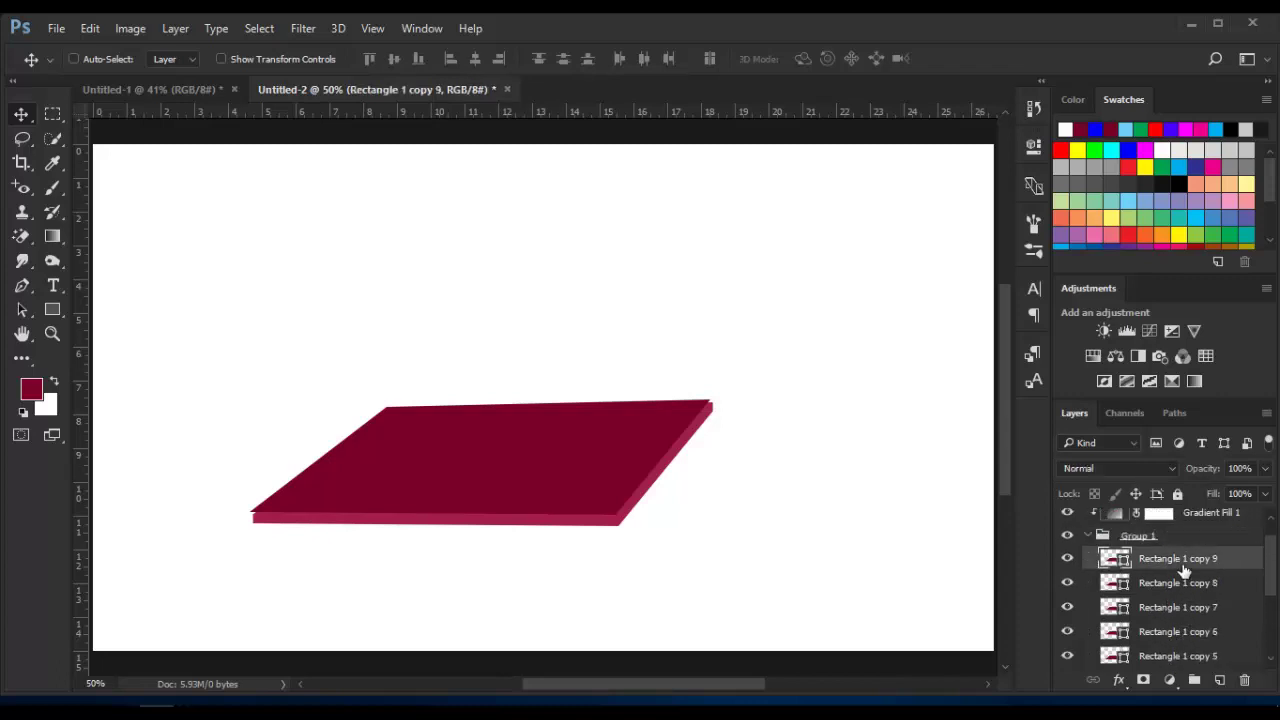
{"action": "key", "text": "ctrl+j"}
{"action": "key", "text": "ctrl+alt+shift+t"}
{"action": "key", "text": "ctrl+alt+shift+t"}
{"action": "key", "text": "ctrl+alt+shift+t"}
{"action": "key", "text": "ctrl+alt+shift+t"}
{"action": "key", "text": "ctrl+alt+shift+t"}
{"action": "key", "text": "ctrl+alt+shift+t"}
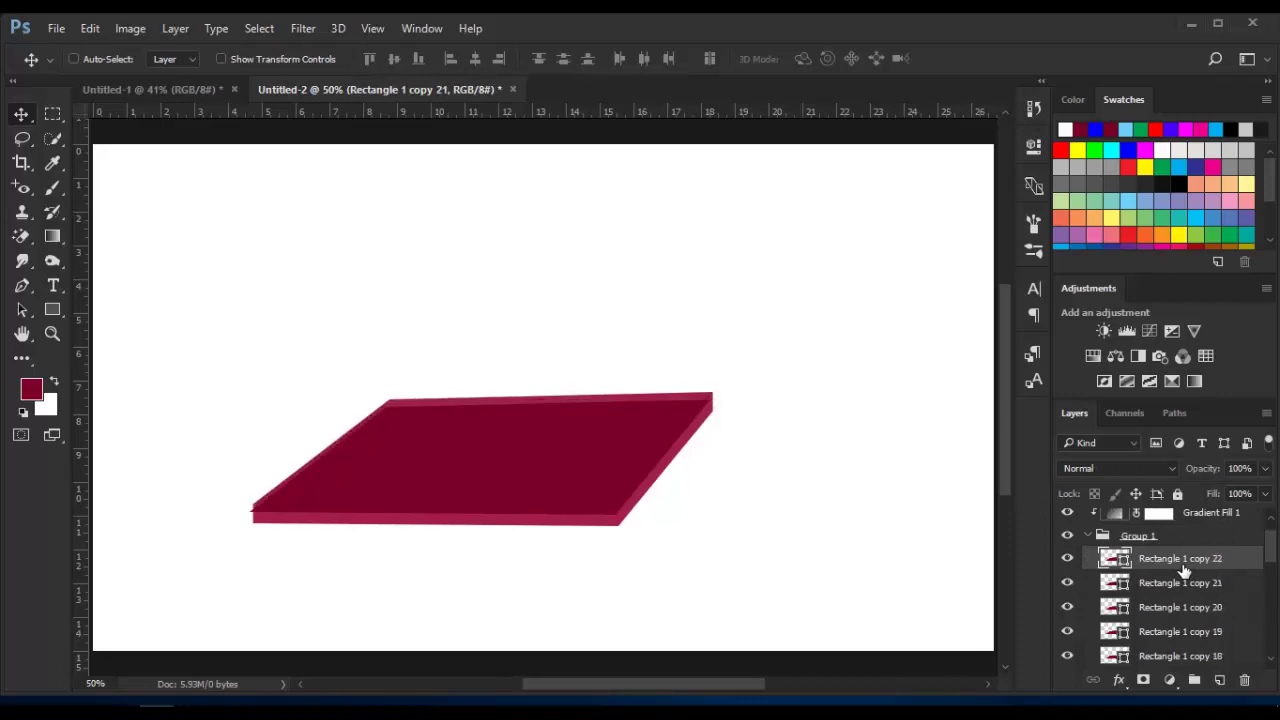
{"action": "key", "text": "ctrl+alt+shift+t"}
{"action": "key", "text": "ctrl+alt+shift+t"}
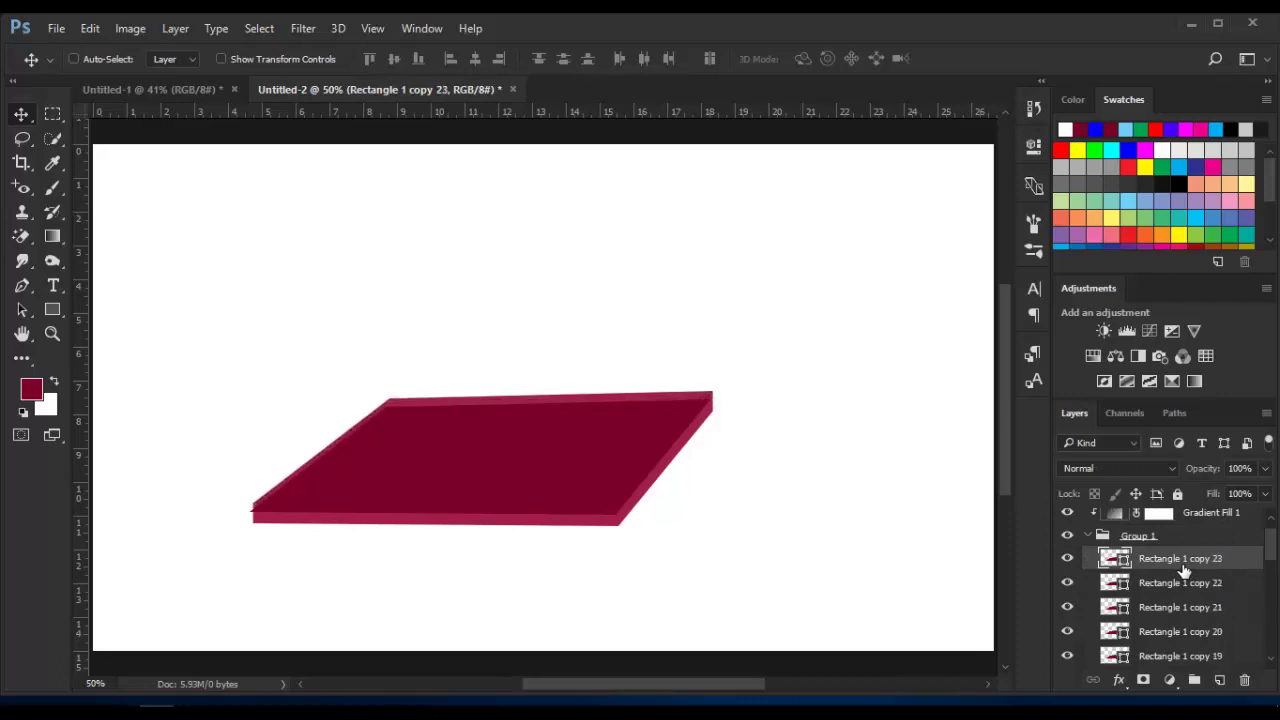
- Nudge Rectangle 1 copy 10 back onto the stack and collapse Group 1
{"action": "scroll", "coordinate": [1222, 538], "scroll_direction": "up", "scroll_amount": 1}
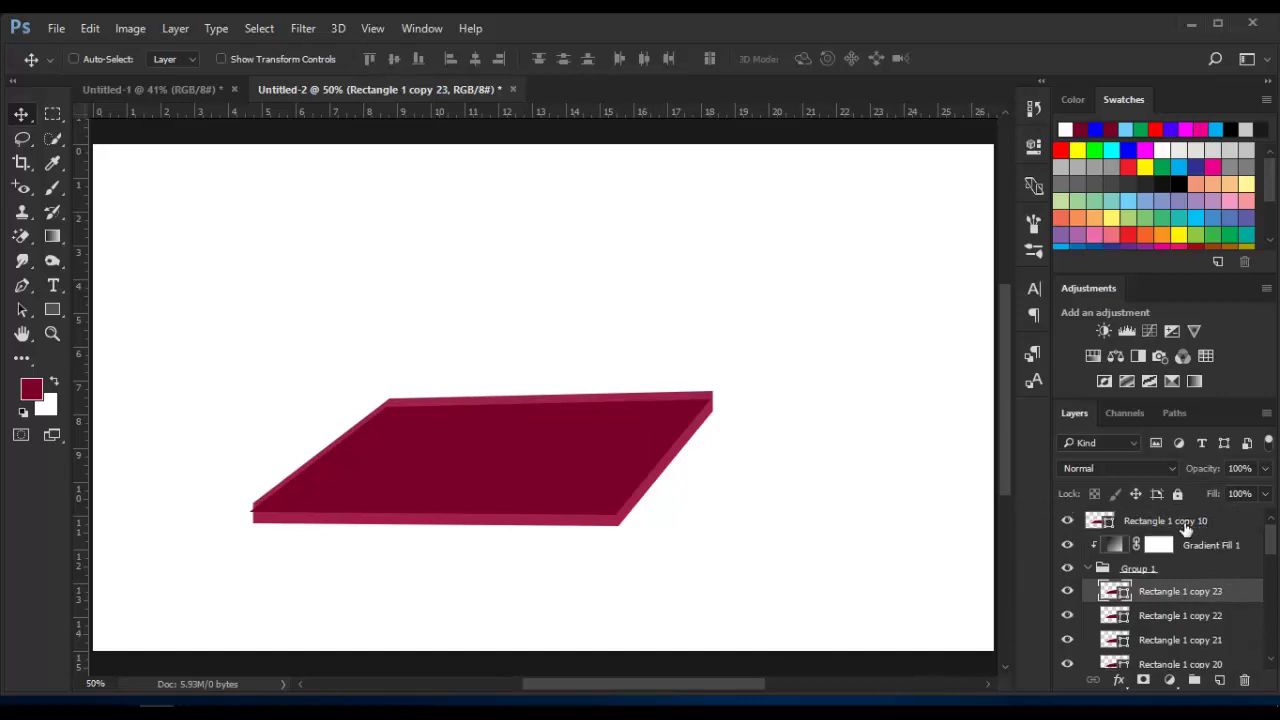
{"action": "left_click", "coordinate": [1187, 528]}
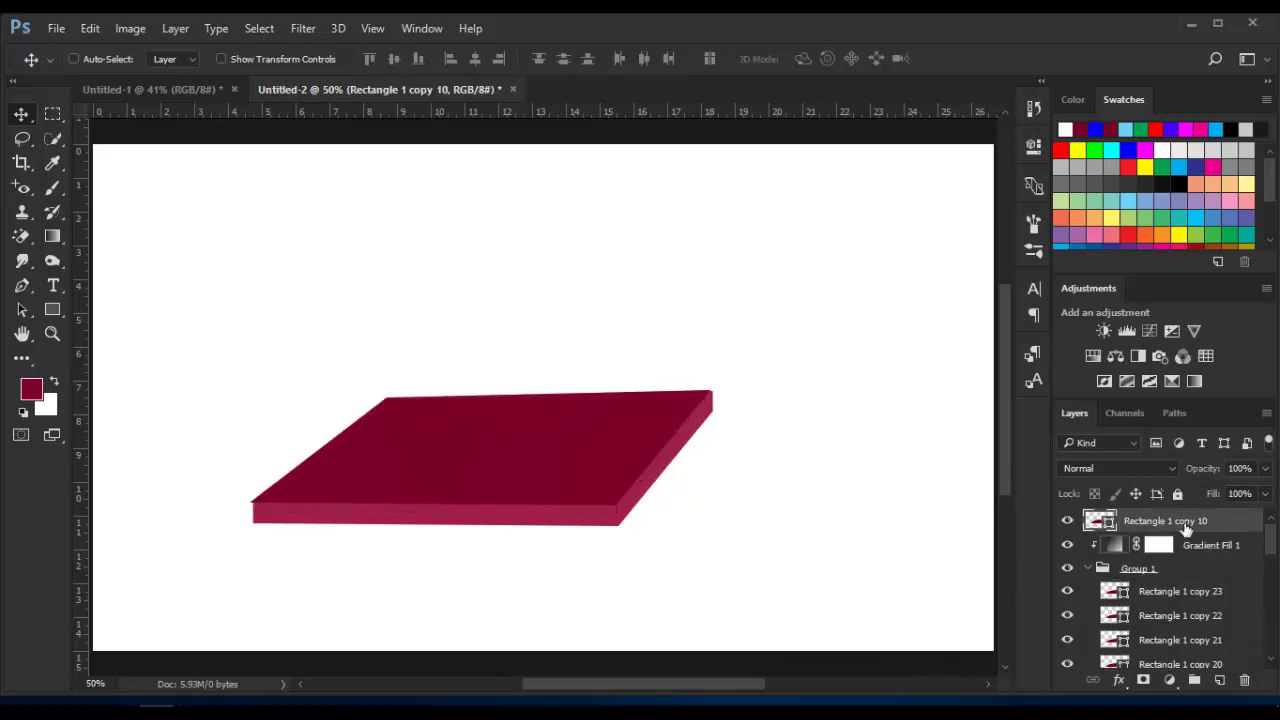
{"action": "key", "text": "Up"}
{"action": "key", "text": "Up"}
{"action": "key", "text": "Right"}
{"action": "key", "text": "Right"}
{"action": "key", "text": "Right"}
{"action": "key", "text": "Right"}
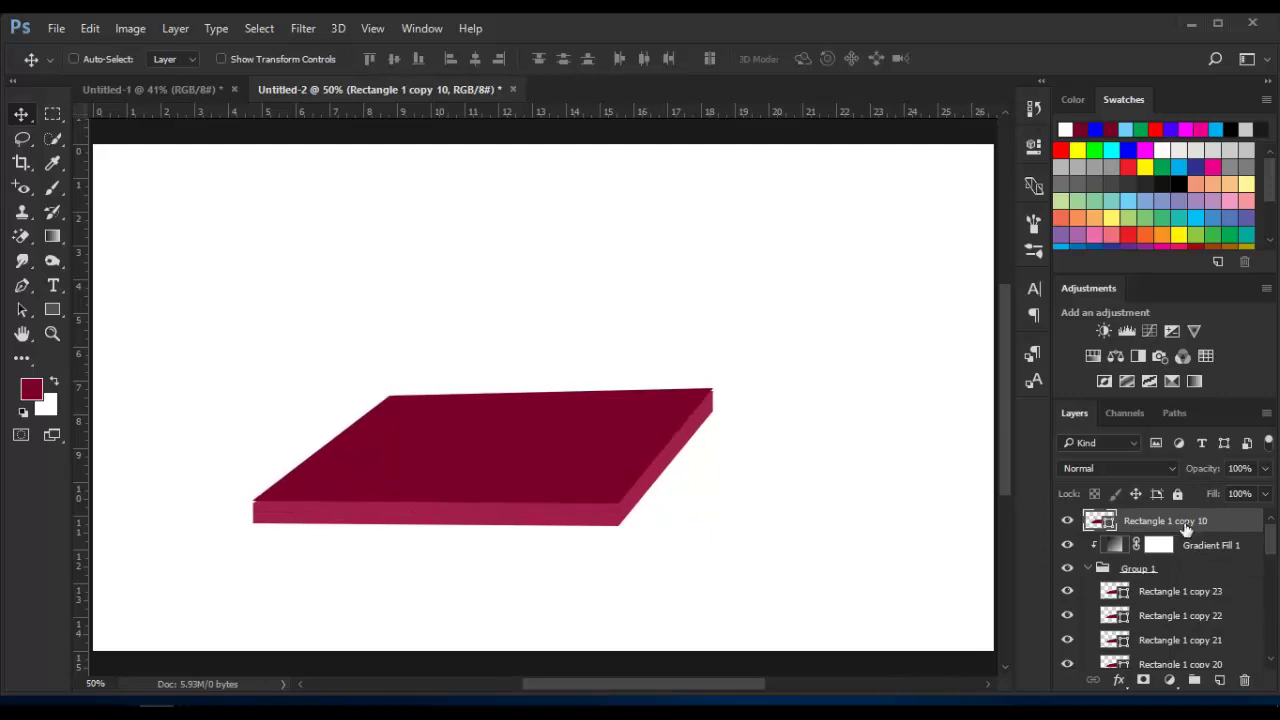
{"action": "key", "text": "Down"}
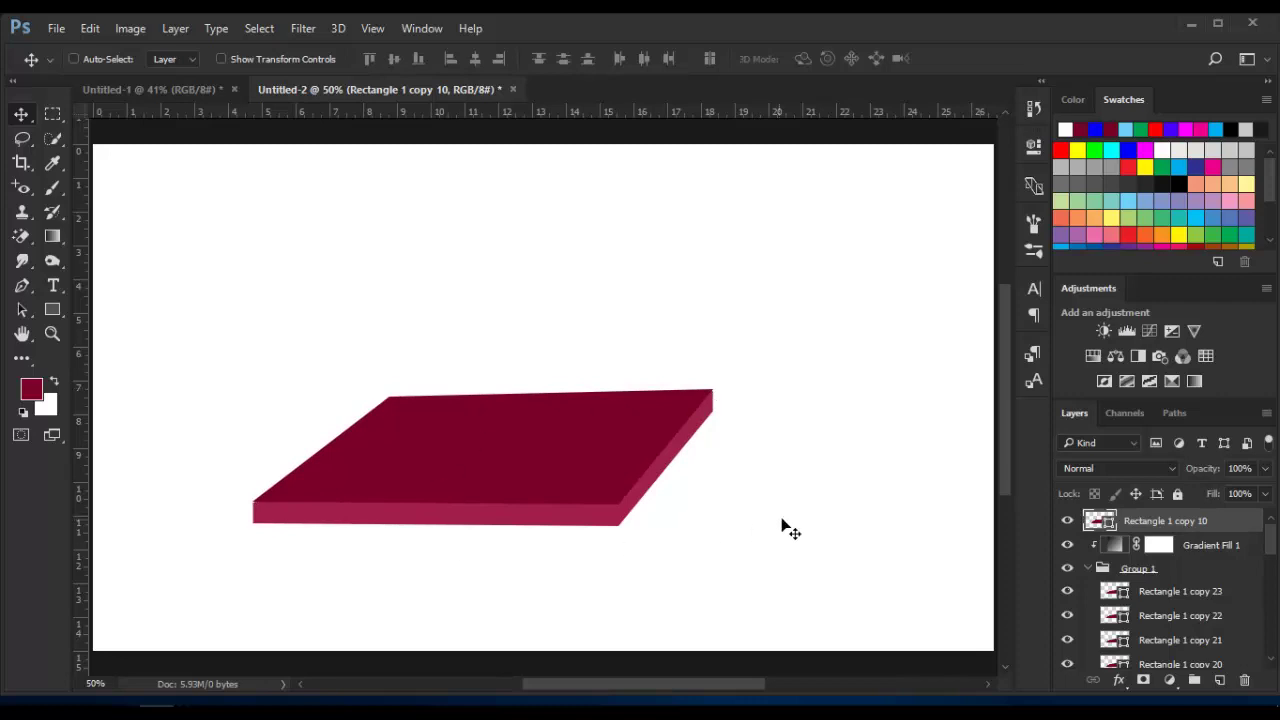
{"action": "scroll", "coordinate": [578, 497], "scroll_direction": "up", "scroll_amount": 2}
{"action": "scroll", "coordinate": [591, 500], "scroll_direction": "down", "scroll_amount": 1}
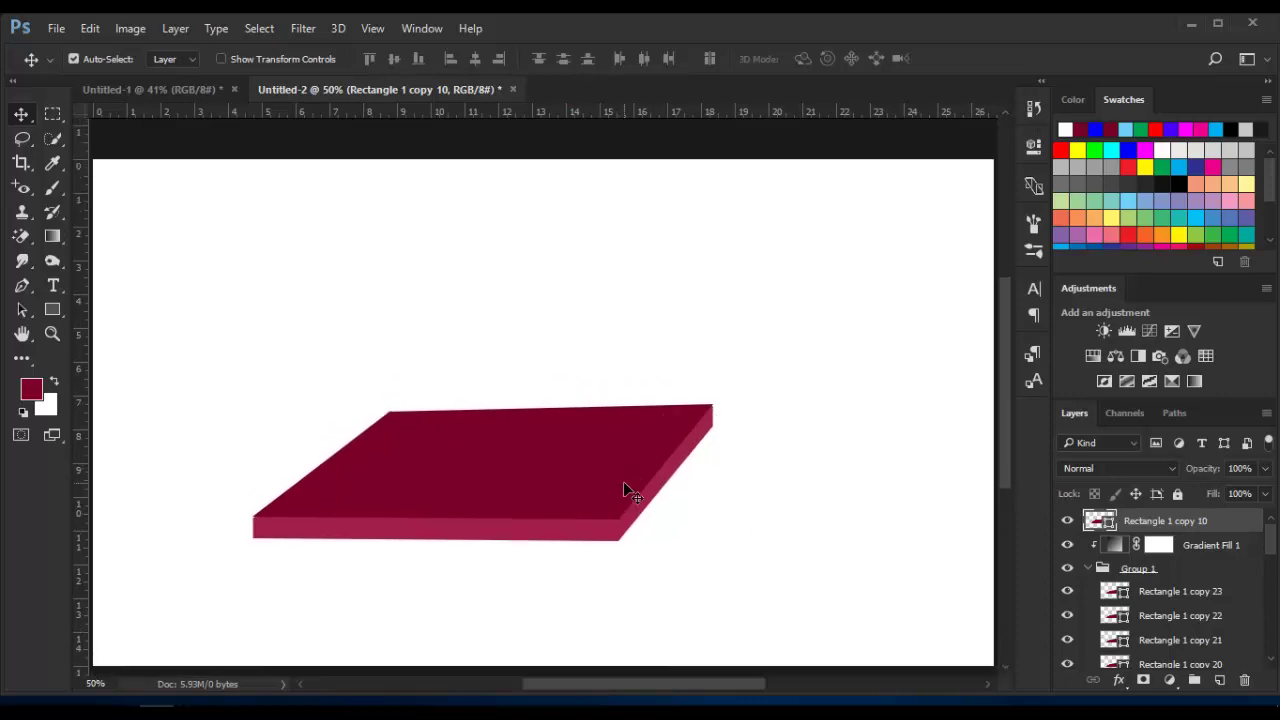
{"action": "scroll", "coordinate": [623, 481], "scroll_direction": "up", "scroll_amount": 1}
{"action": "scroll", "coordinate": [623, 481], "scroll_direction": "up", "scroll_amount": 1}
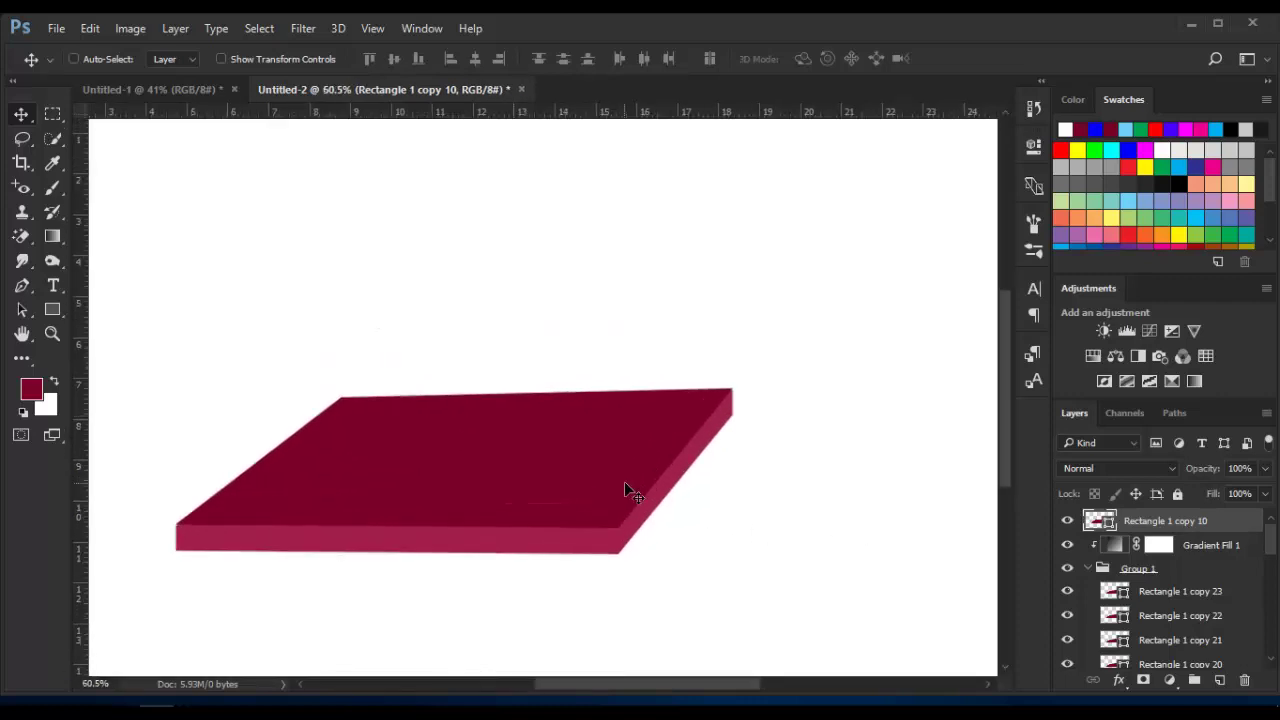
{"action": "left_click", "coordinate": [1090, 568]}
{"action": "left_click", "coordinate": [1087, 568]}
- Add a blue type layer reading 'TEXT' on the canvas
{"action": "left_click", "coordinate": [1146, 650]}
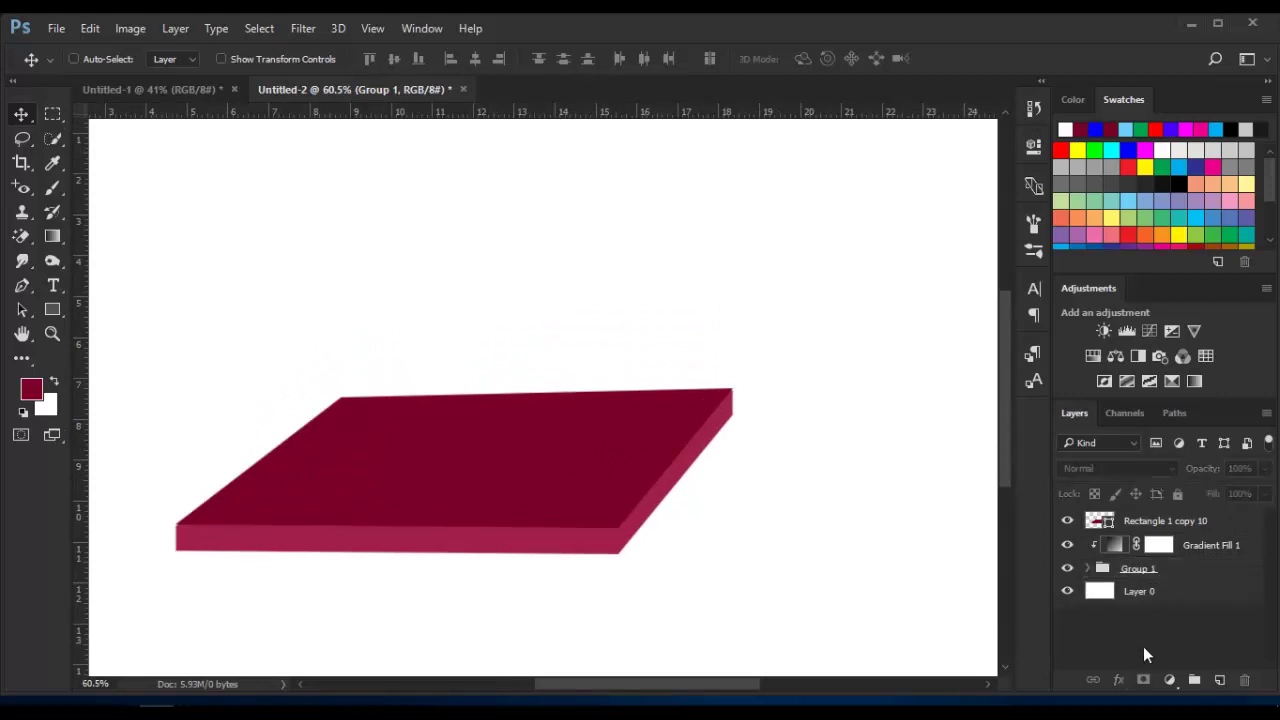
{"action": "left_click", "coordinate": [53, 286]}
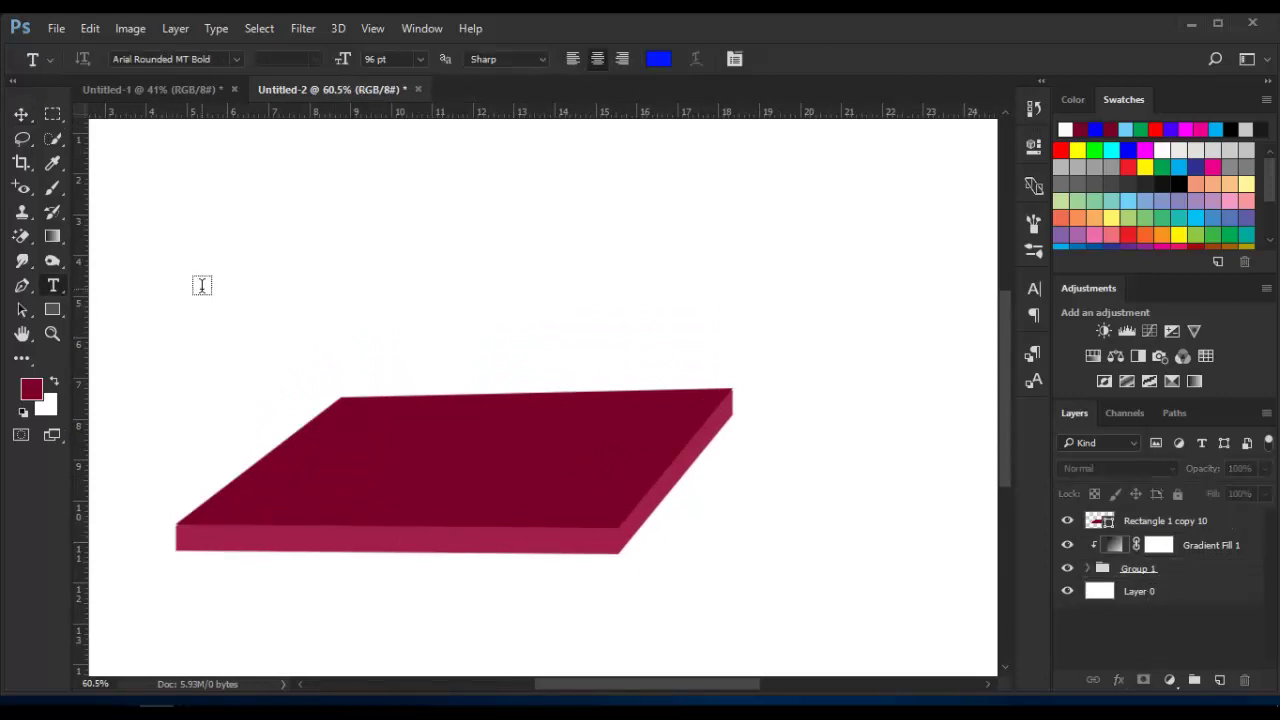
{"action": "left_click", "coordinate": [202, 286]}
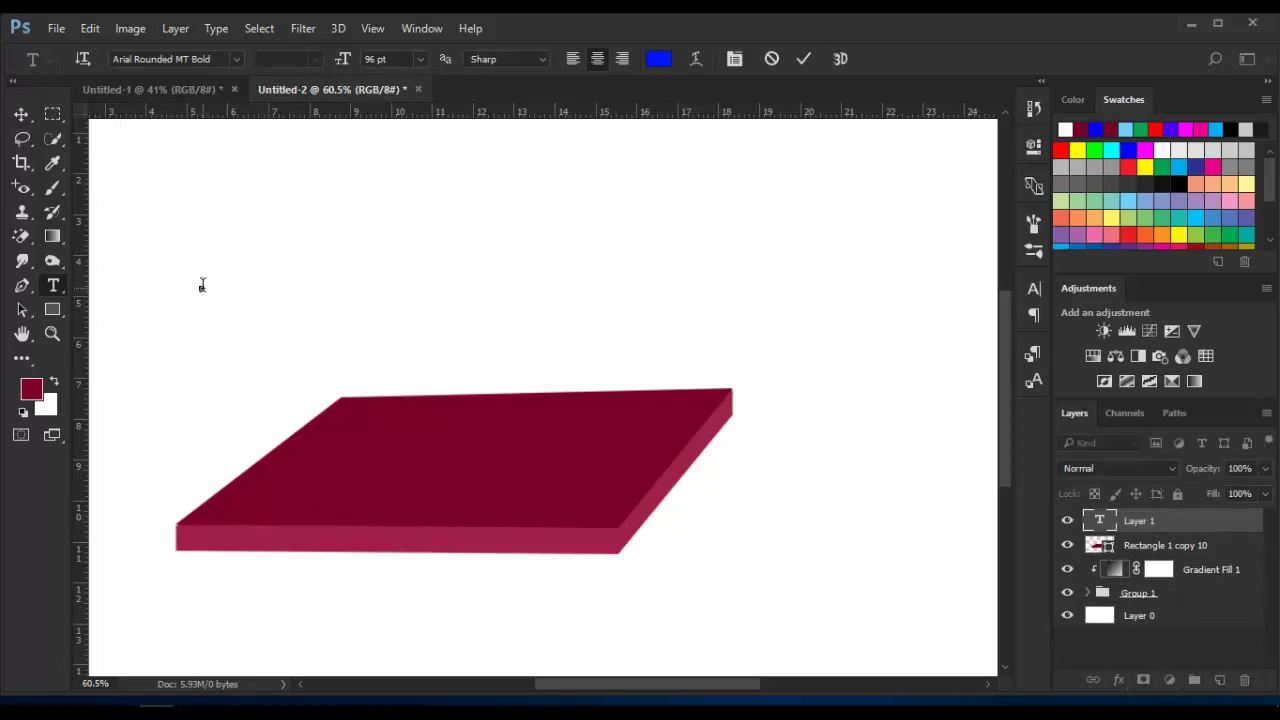
{"action": "type", "text": "TEXT"}
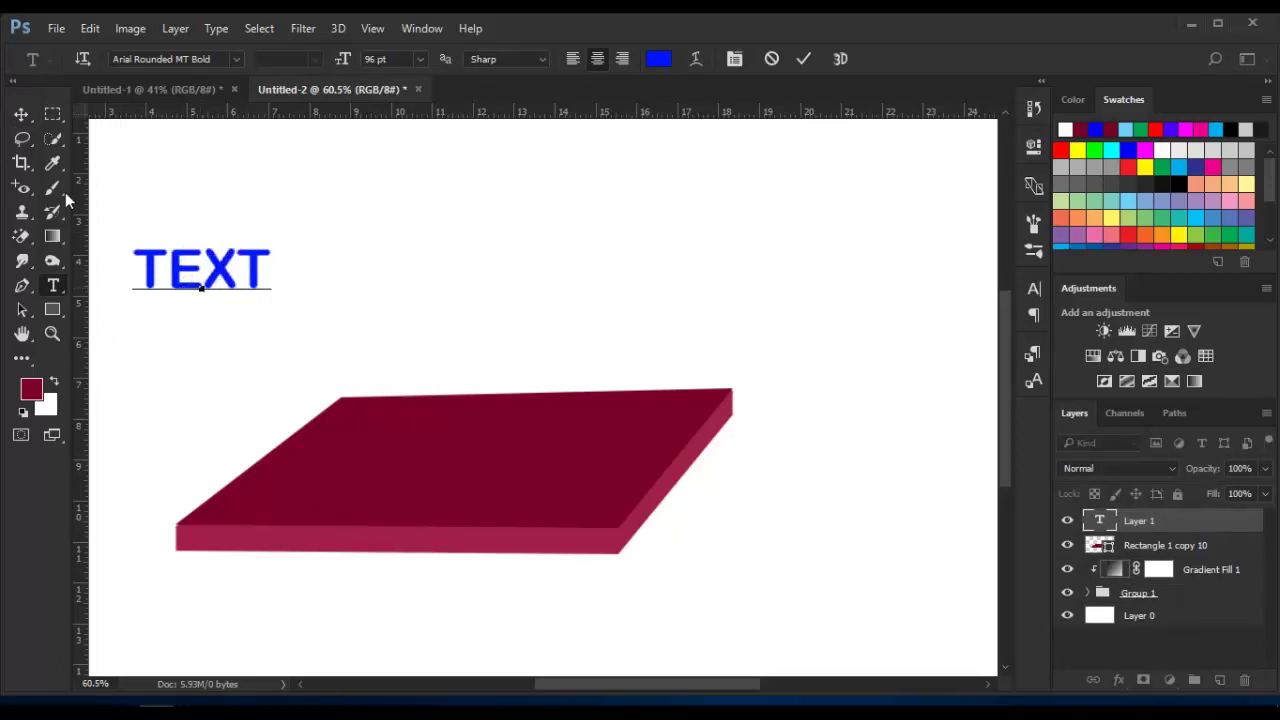
{"action": "left_click", "coordinate": [21, 114]}
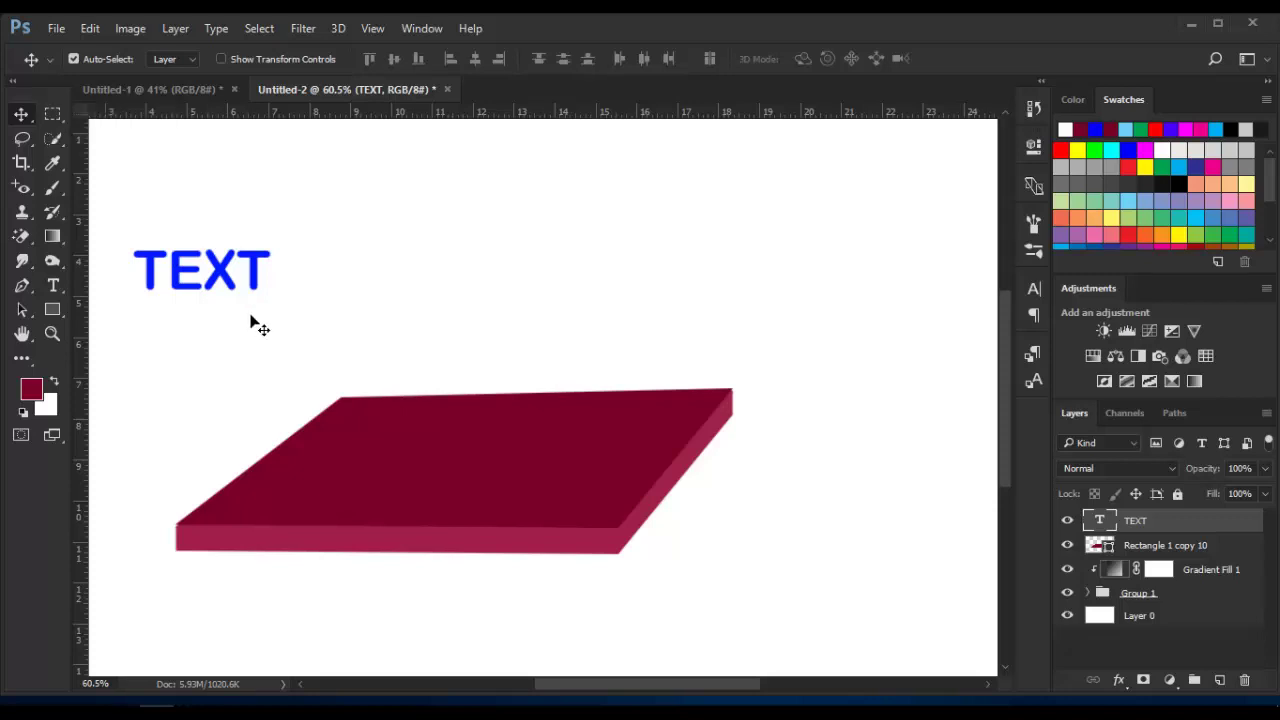
- Scale TEXT to 235% and move it onto the maroon slab
{"action": "key", "text": "ctrl+t"}
{"action": "left_click_drag", "start_coordinate": [272, 300], "coordinate": [363, 352]}
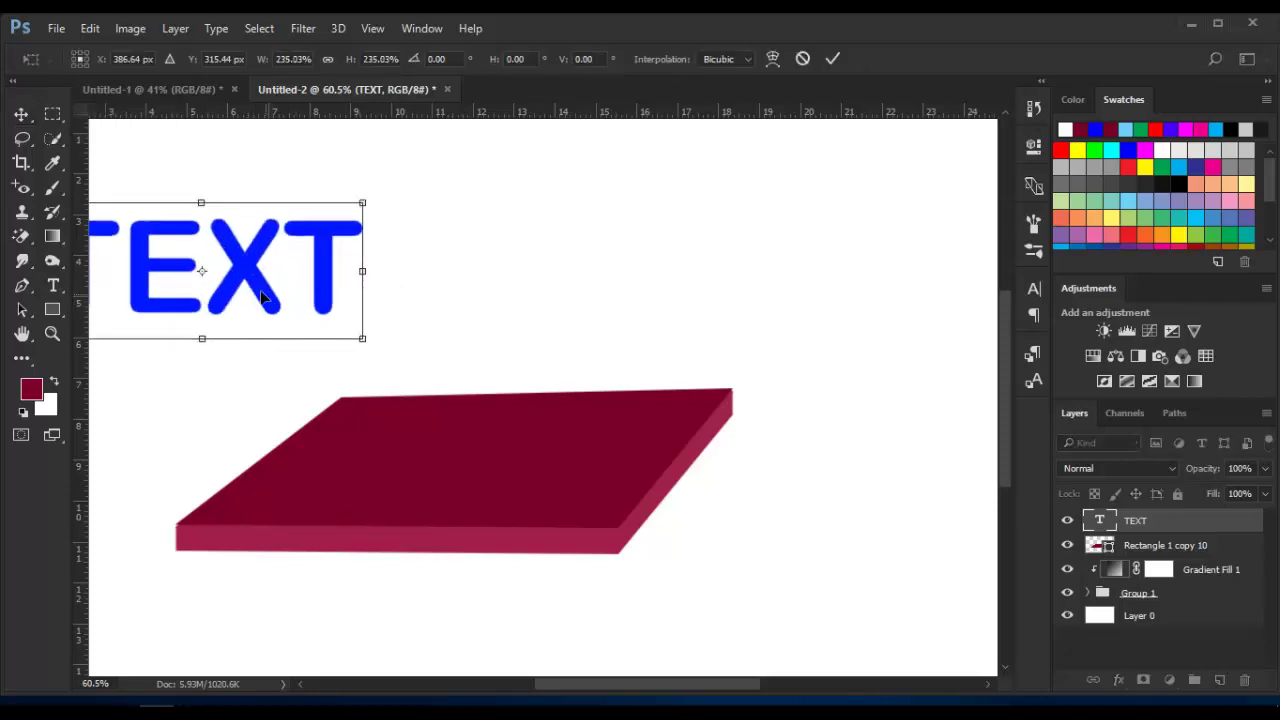
{"action": "mouse_move", "coordinate": [264, 308]}
{"action": "left_mouse_down"}
{"action": "mouse_move", "coordinate": [434, 440]}
{"action": "mouse_move", "coordinate": [460, 476]}
{"action": "left_mouse_up"}
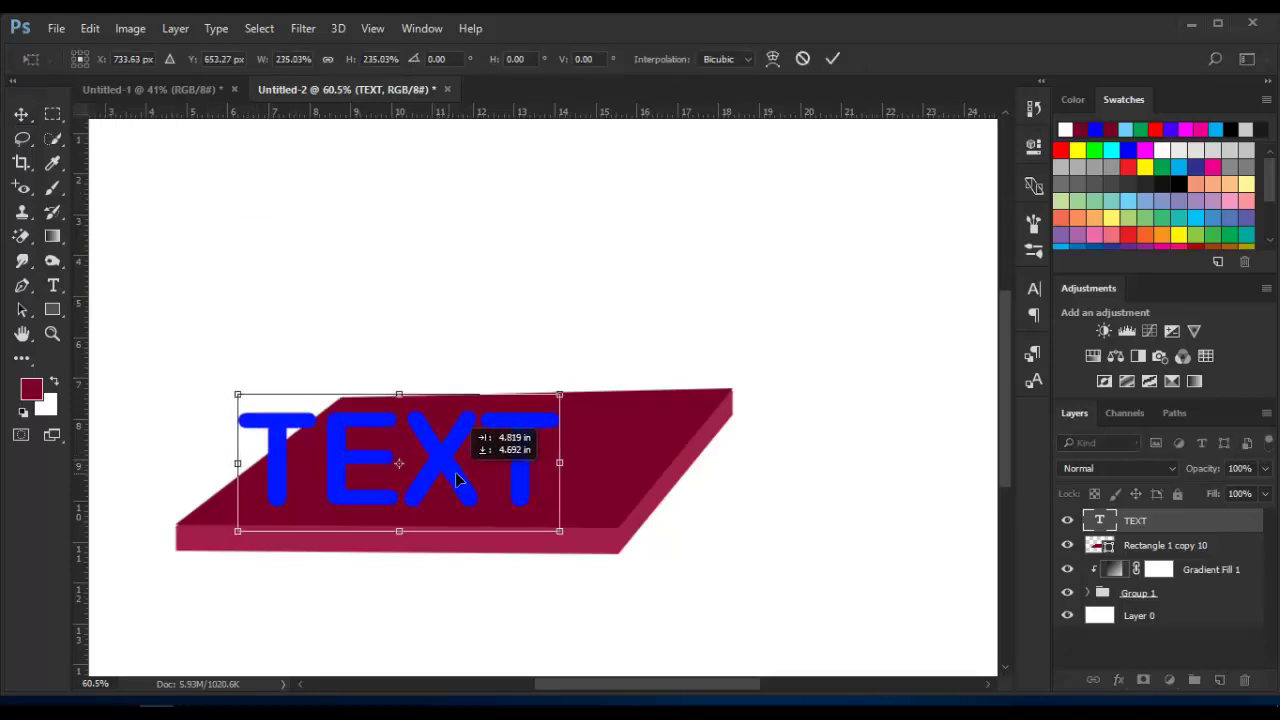
- Apply the enlargement, then skew TEXT's corners to match the slab's slant and commit
{"action": "key", "text": "Return"}
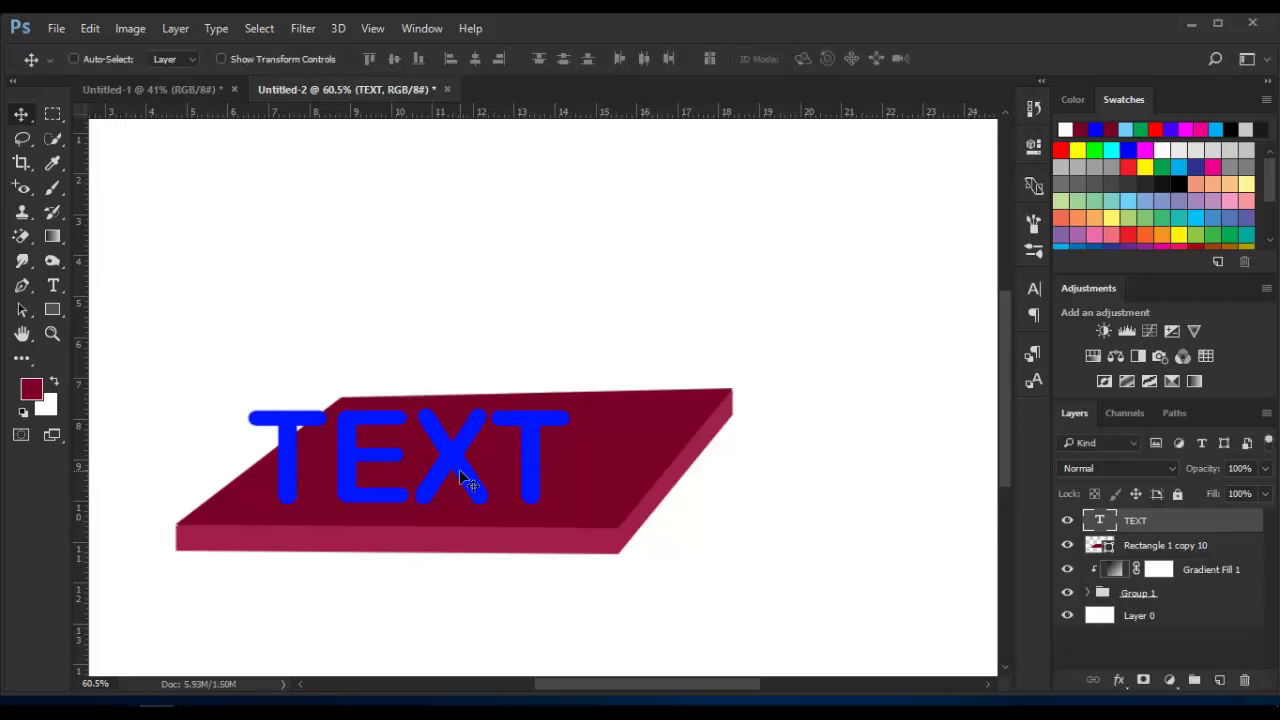
{"action": "key", "text": "ctrl+t"}
{"action": "right_click", "coordinate": [425, 437]}
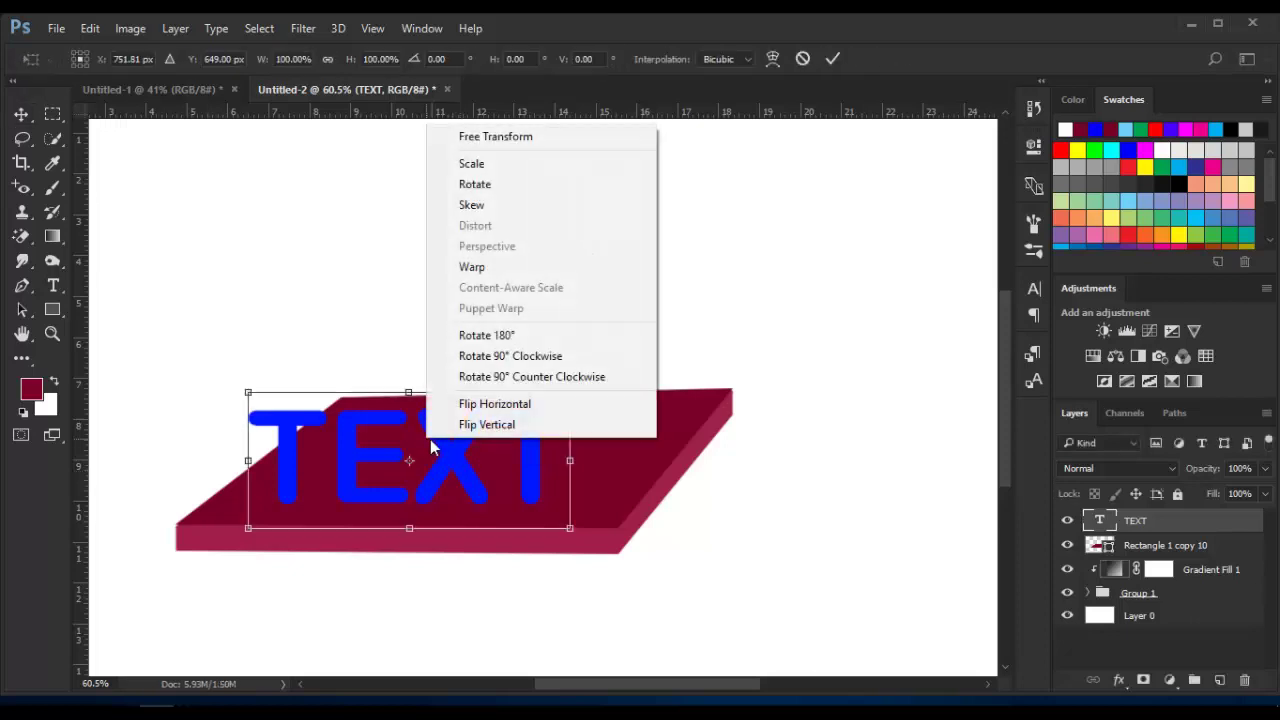
{"action": "left_click", "coordinate": [500, 266]}
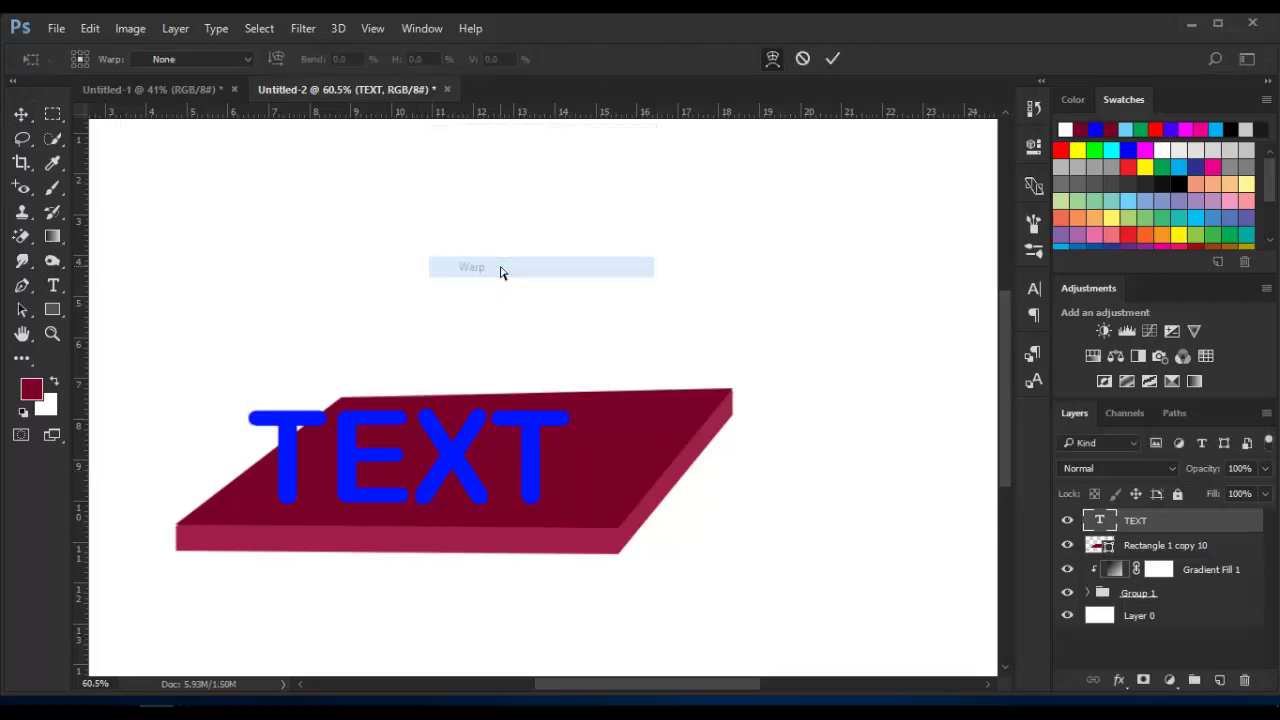
{"action": "right_click", "coordinate": [394, 415]}
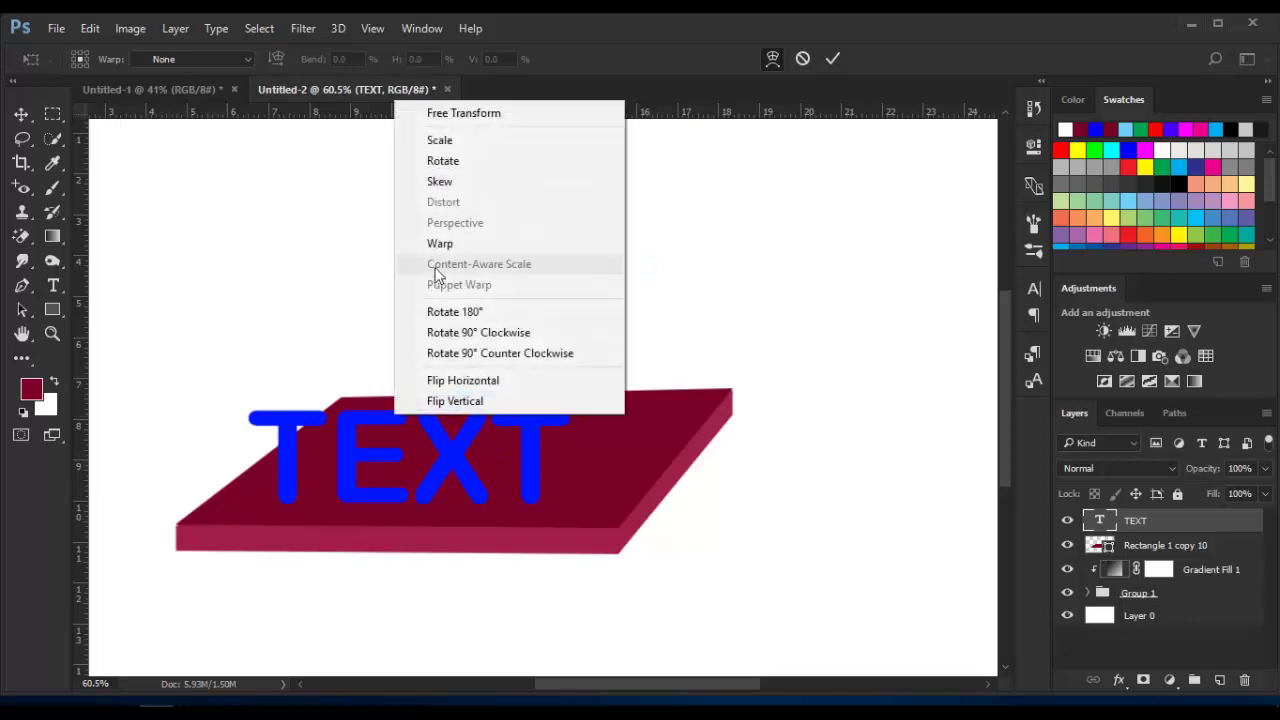
{"action": "left_click", "coordinate": [460, 190]}
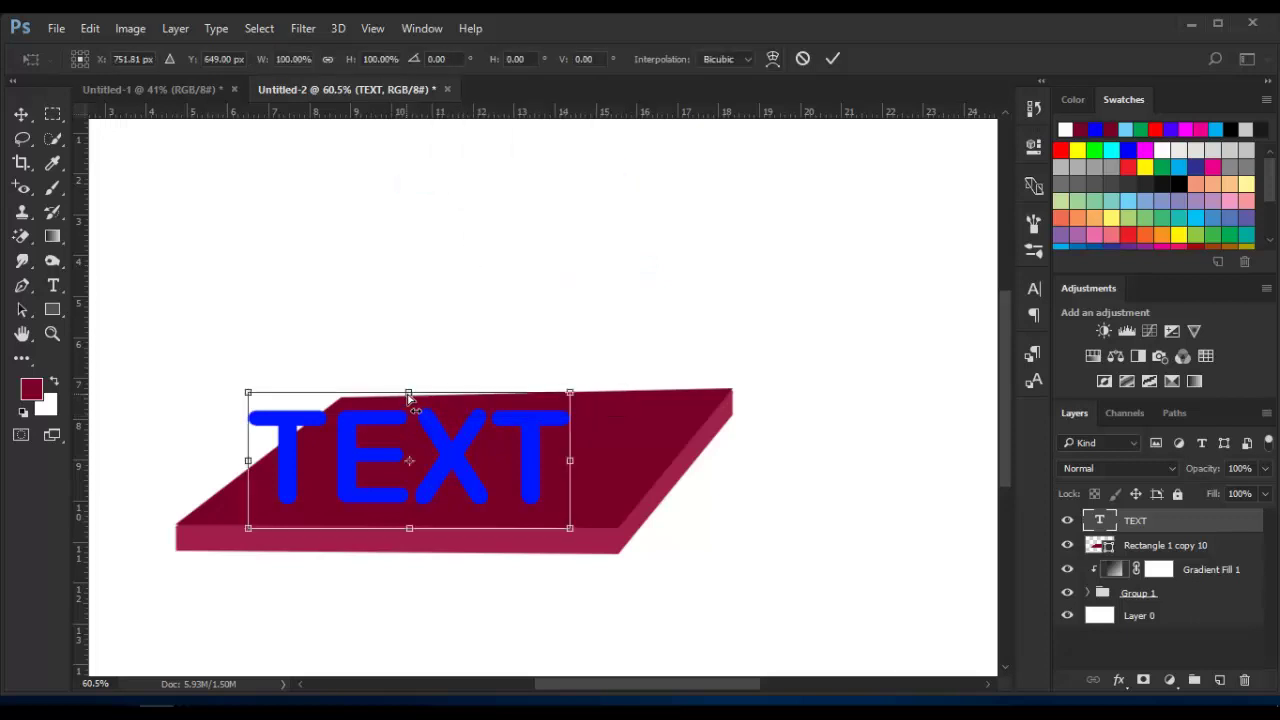
{"action": "left_click_drag", "start_coordinate": [412, 398], "coordinate": [516, 406]}
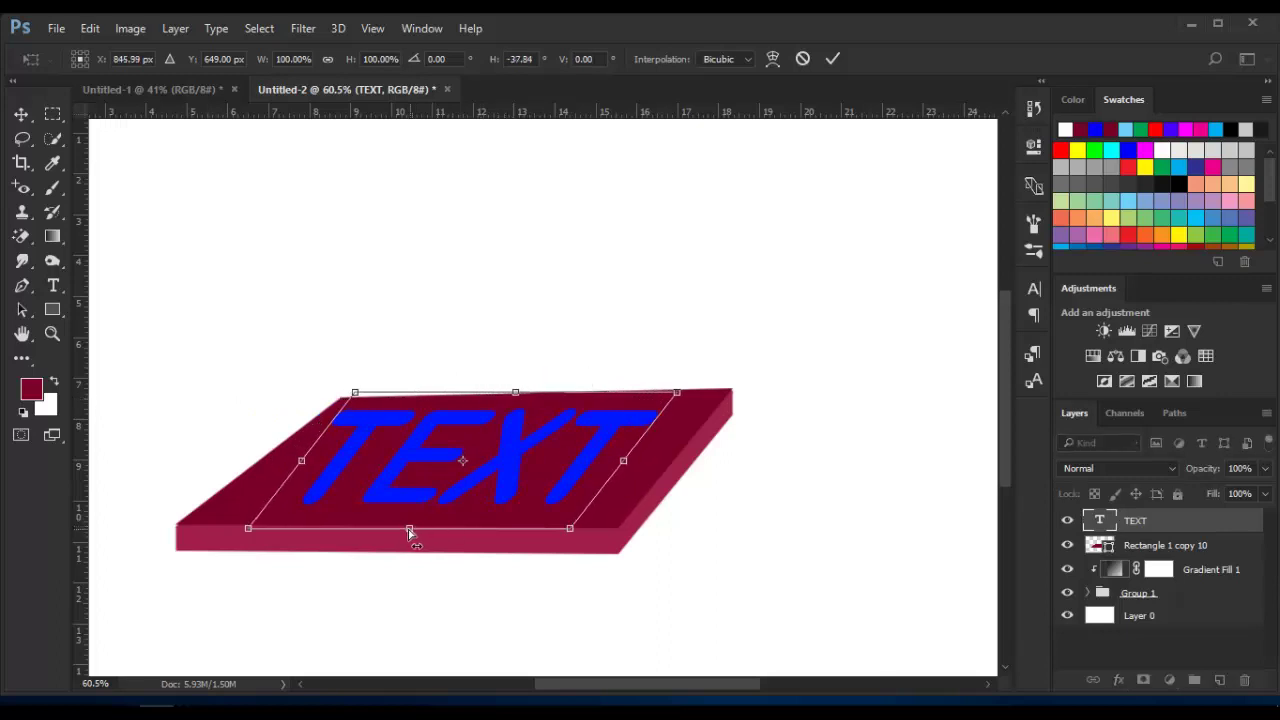
{"action": "left_click_drag", "start_coordinate": [409, 533], "coordinate": [391, 528]}
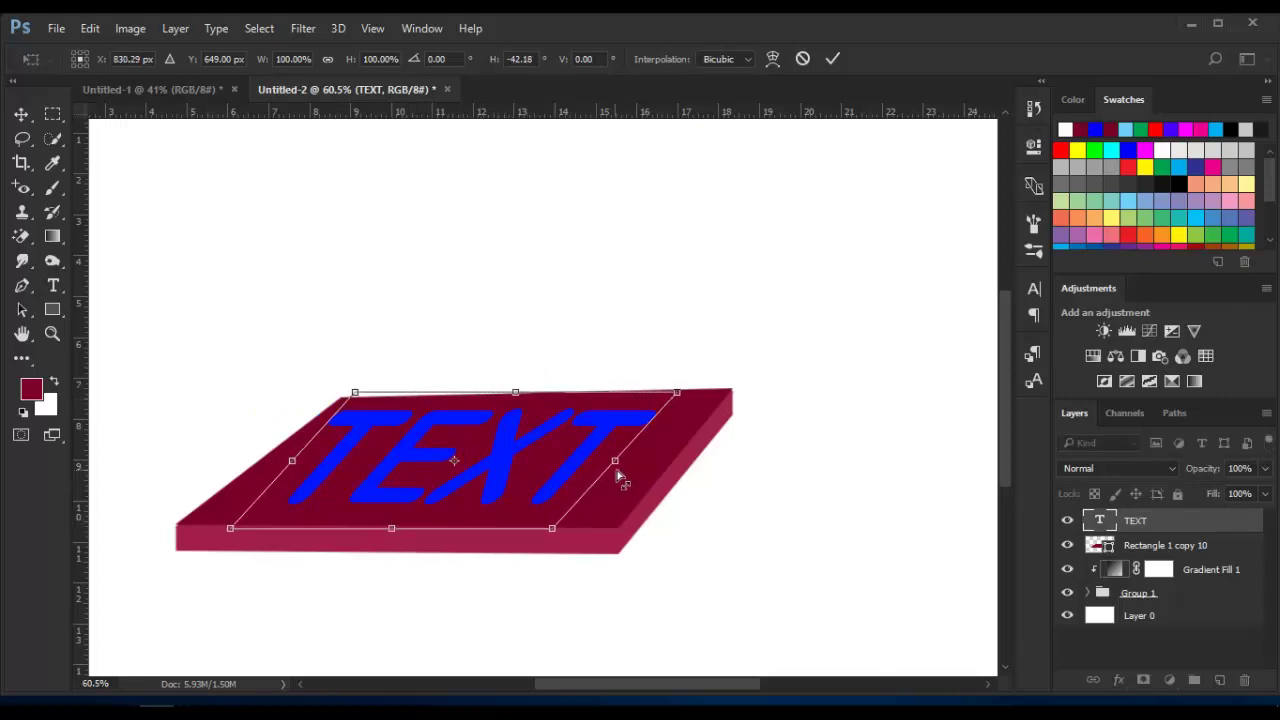
{"action": "left_click_drag", "start_coordinate": [677, 395], "coordinate": [679, 412]}
{"action": "left_click_drag", "start_coordinate": [358, 397], "coordinate": [376, 418]}
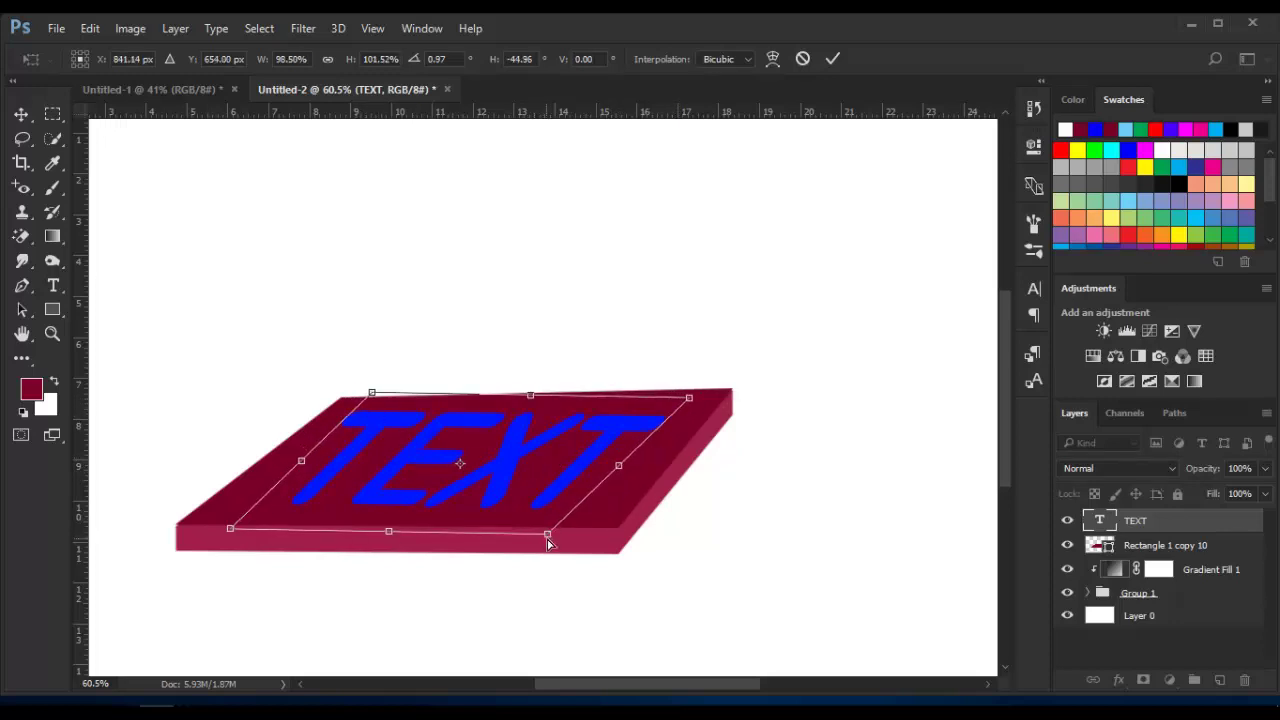
{"action": "left_click_drag", "start_coordinate": [550, 538], "coordinate": [556, 530]}
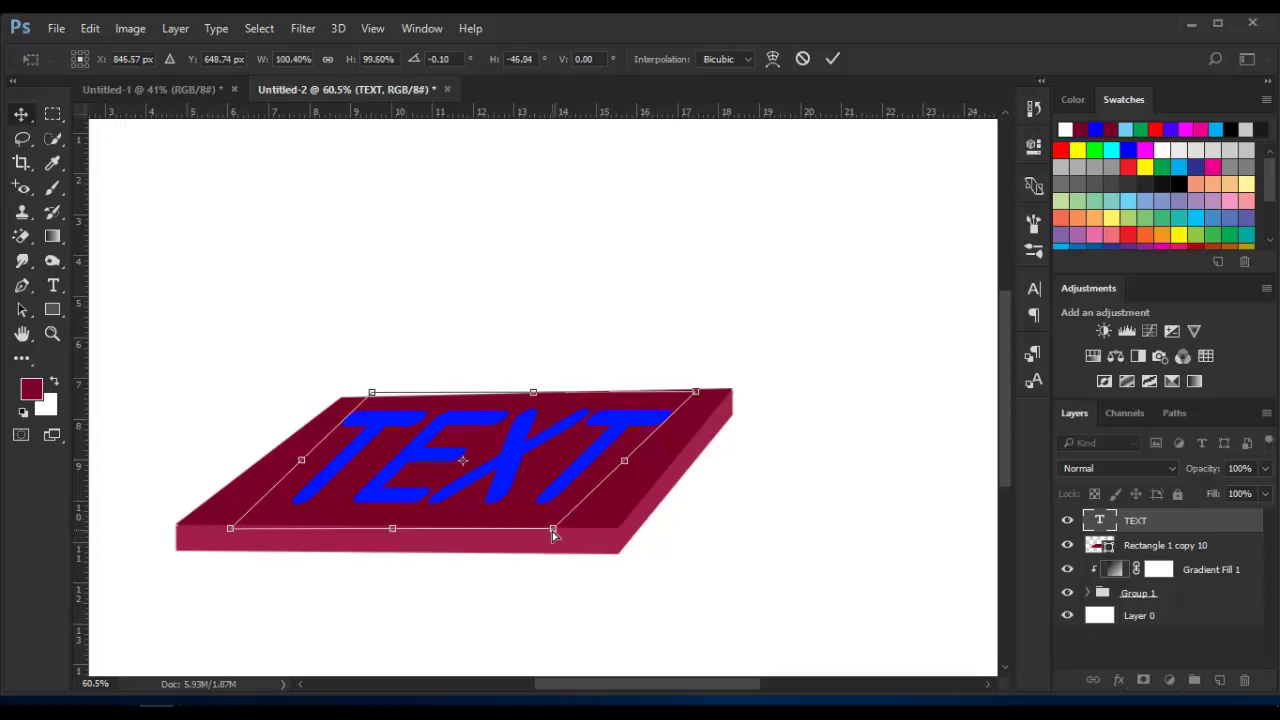
{"action": "key", "text": "Return"}
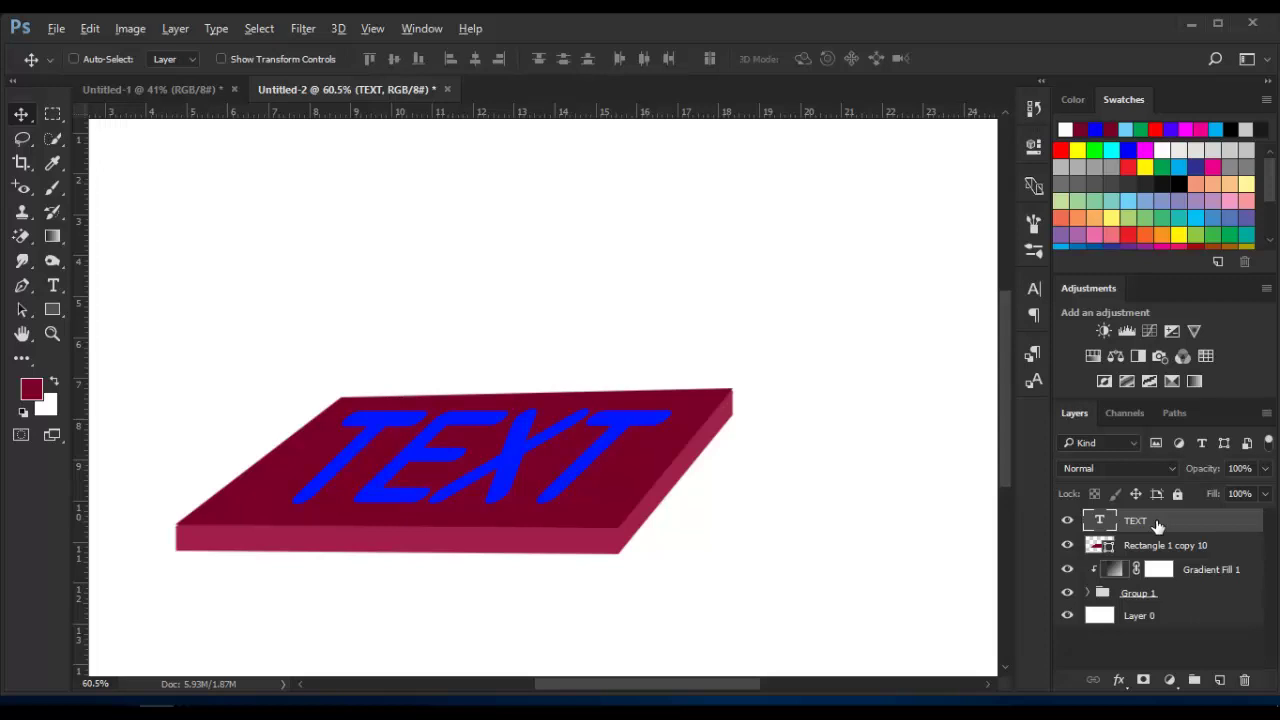
- Stack nudged duplicates of TEXT up to TEXT copy 17 to extrude the lettering
{"action": "key", "text": "ctrl+j"}
{"action": "key", "text": "ctrl+j"}
{"action": "key", "text": "ctrl+j"}
{"action": "key", "text": "ctrl+j"}
{"action": "key", "text": "ctrl+j"}
{"action": "key", "text": "ctrl+j"}
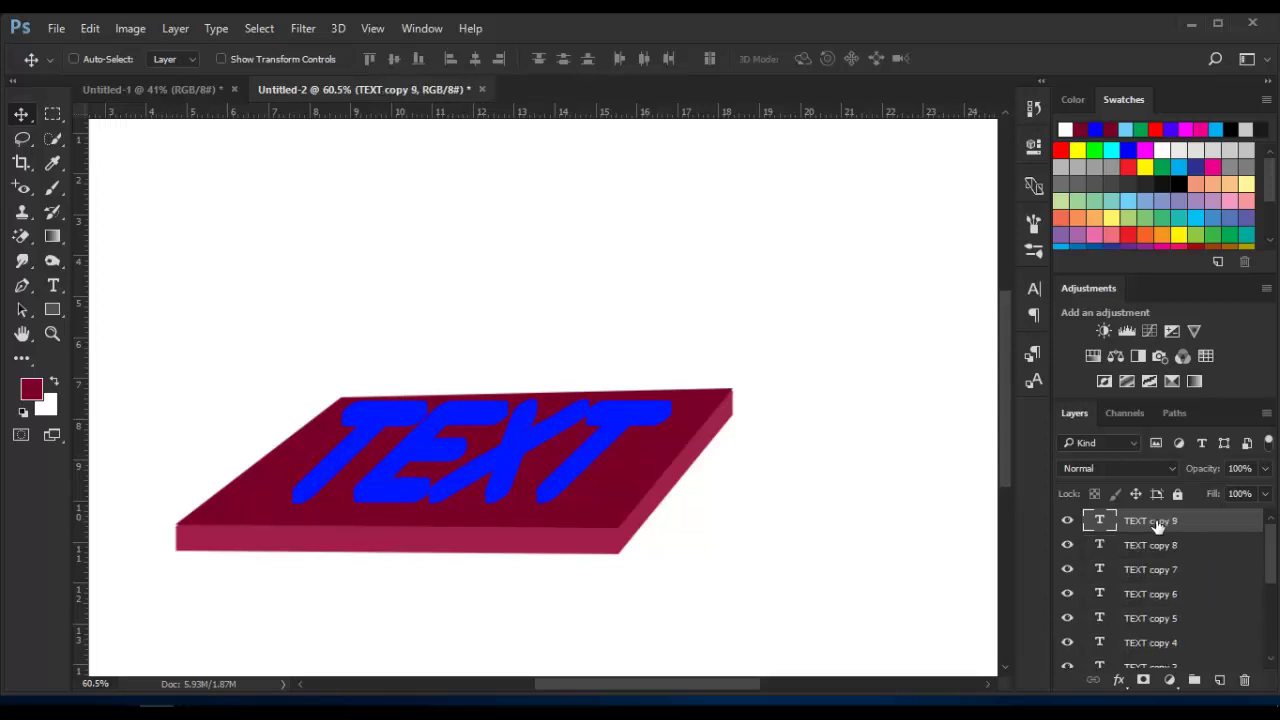
{"action": "key", "text": "ctrl+j"}
{"action": "key", "text": "ctrl+j"}
{"action": "key", "text": "ctrl+j"}
{"action": "key", "text": "alt+Up"}
{"action": "key", "text": "alt+Up"}
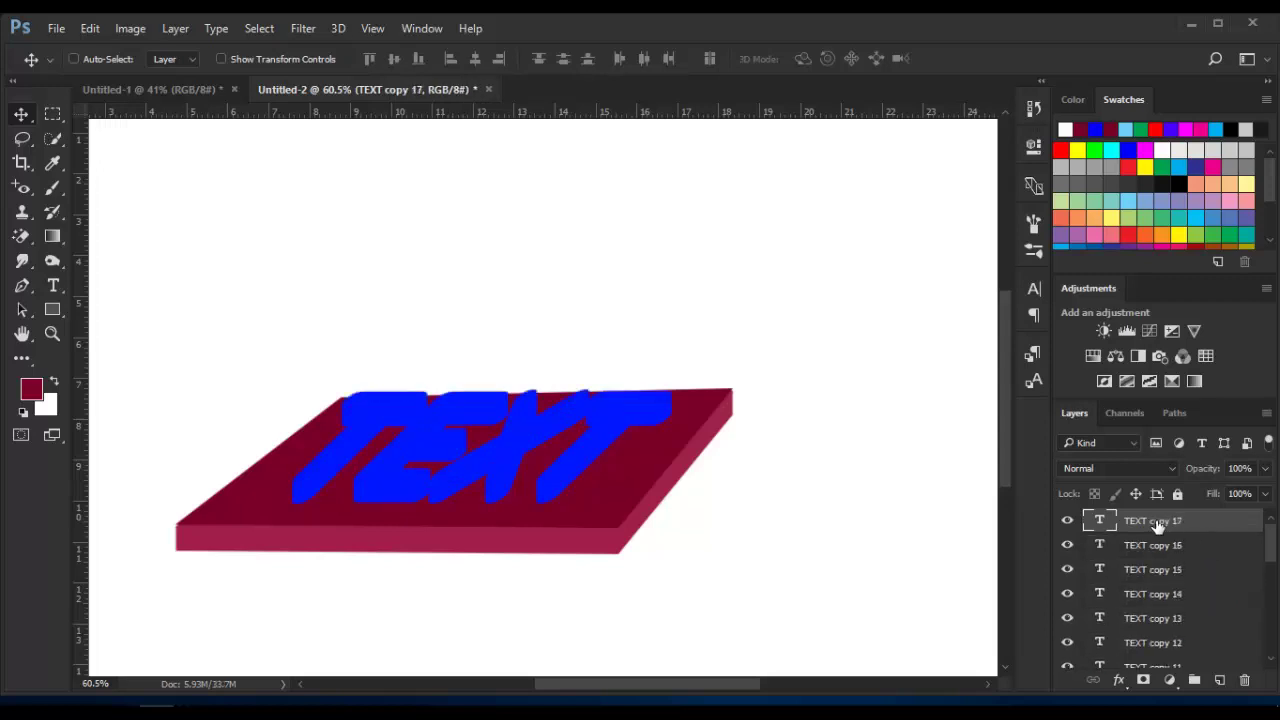
- Group TEXT through TEXT copy 16 into Group 2
{"action": "left_click", "coordinate": [1167, 547]}
{"action": "scroll", "coordinate": [1186, 571], "scroll_direction": "down", "scroll_amount": 3}
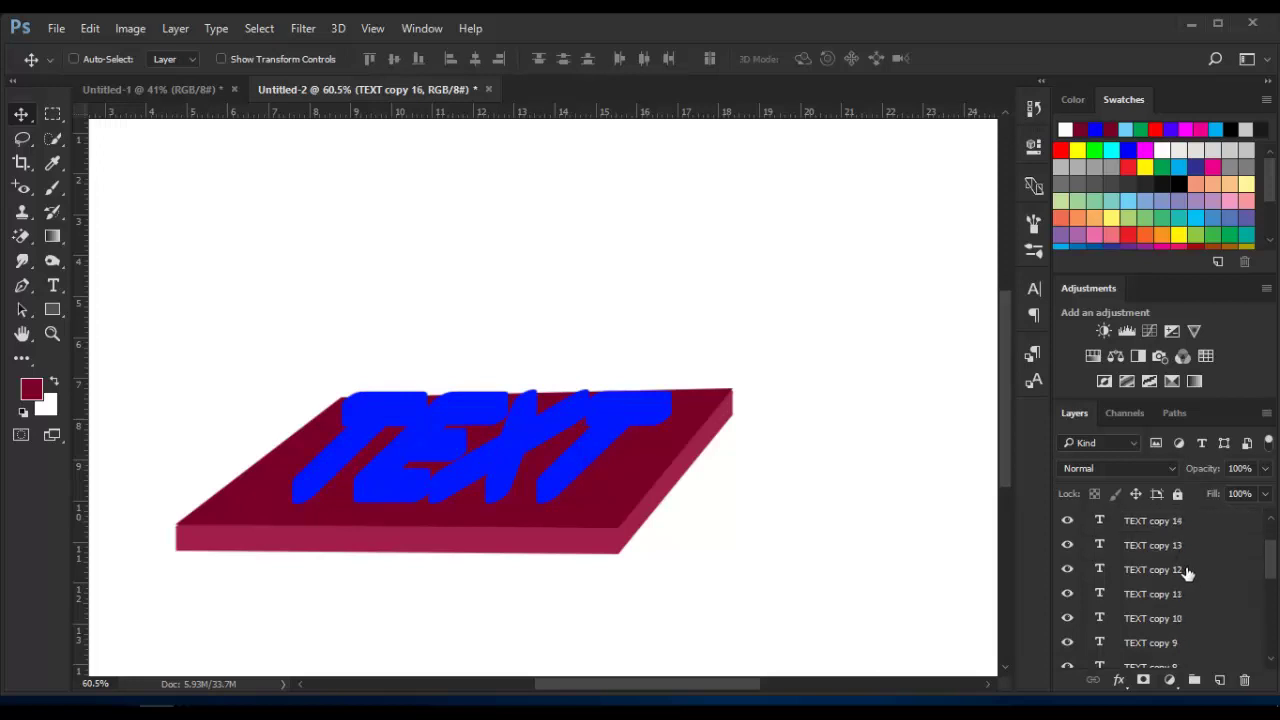
{"action": "scroll", "coordinate": [1200, 608], "scroll_direction": "down", "scroll_amount": 3}
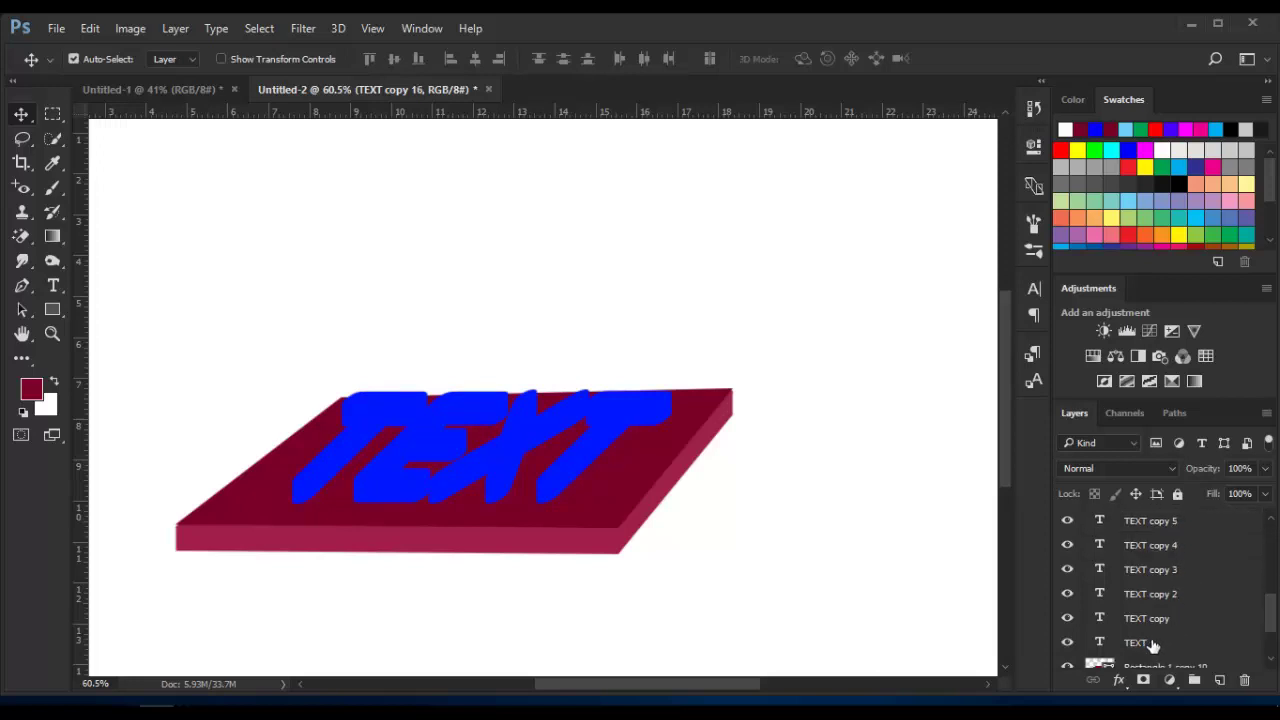
{"action": "left_click", "coordinate": [1150, 643], "text": "shift"}
{"action": "scroll", "coordinate": [1100, 637], "scroll_direction": "up", "scroll_amount": 3}
{"action": "scroll", "coordinate": [1190, 607], "scroll_direction": "up", "scroll_amount": 3}
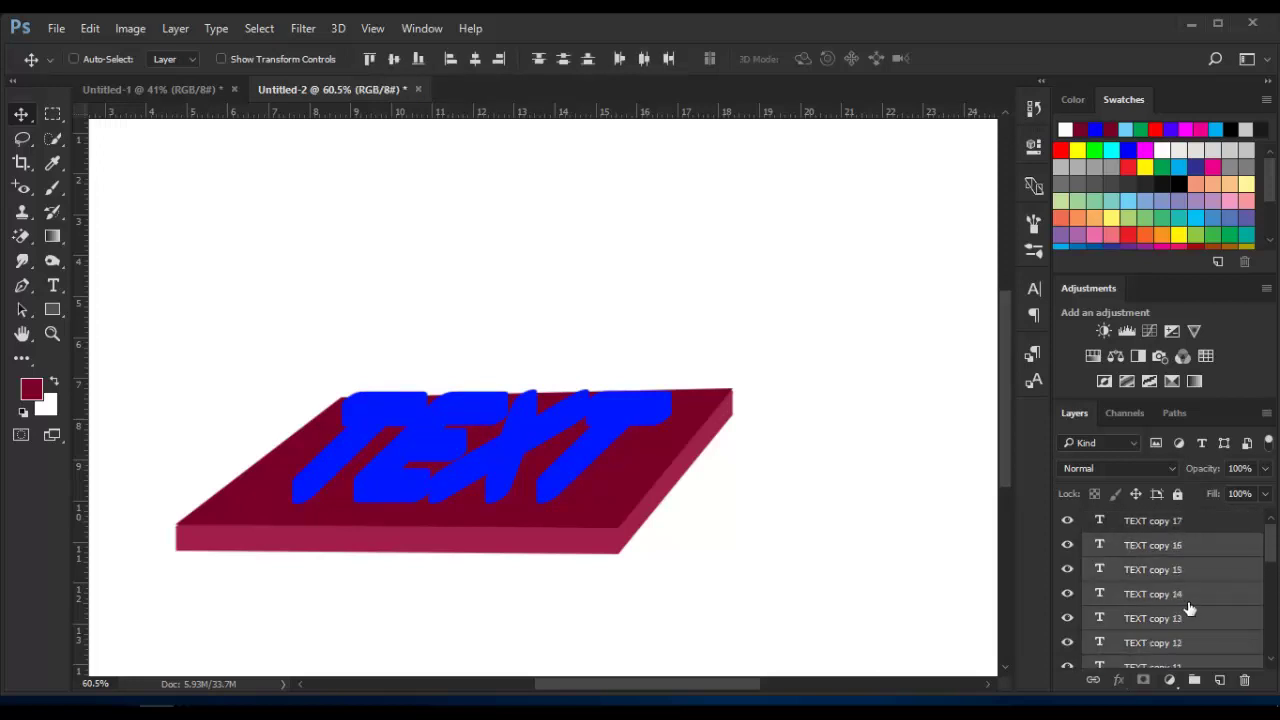
{"action": "left_click_drag", "start_coordinate": [1176, 552], "coordinate": [1195, 680]}
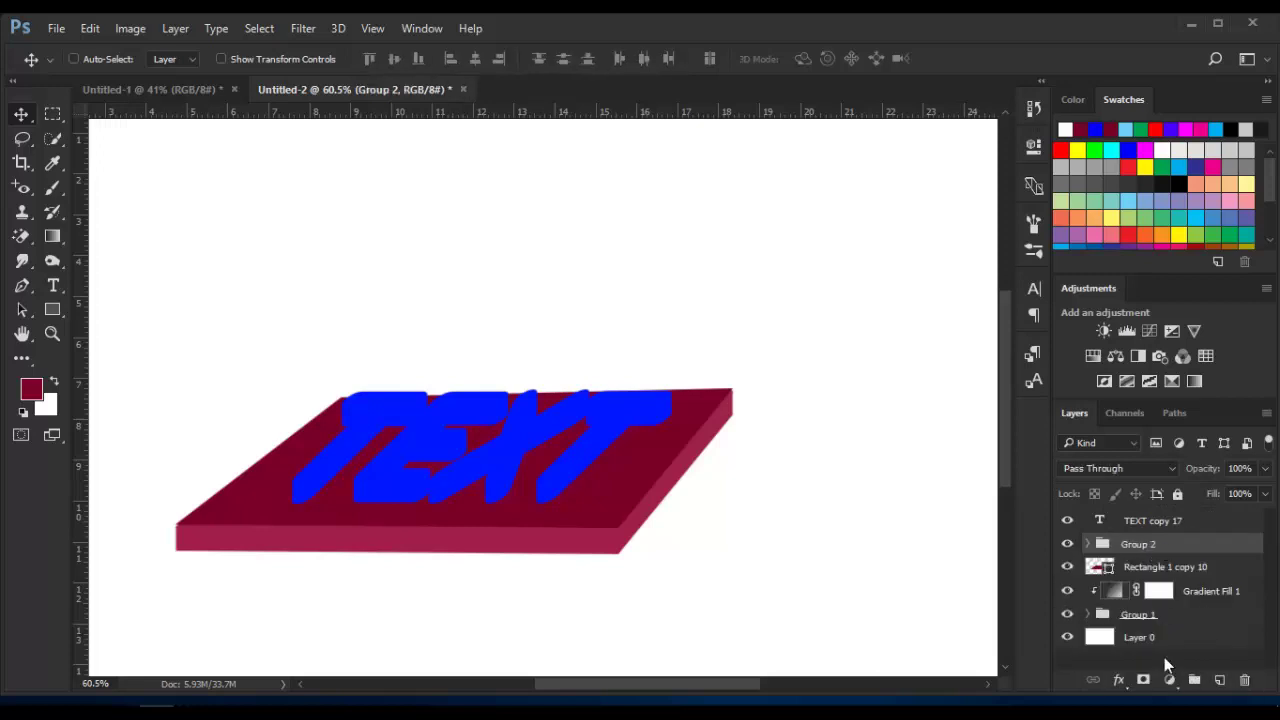
- Add a gradient fill layer and set the gradient's left stop to blue (0000ff)
{"action": "left_click", "coordinate": [1170, 680]}
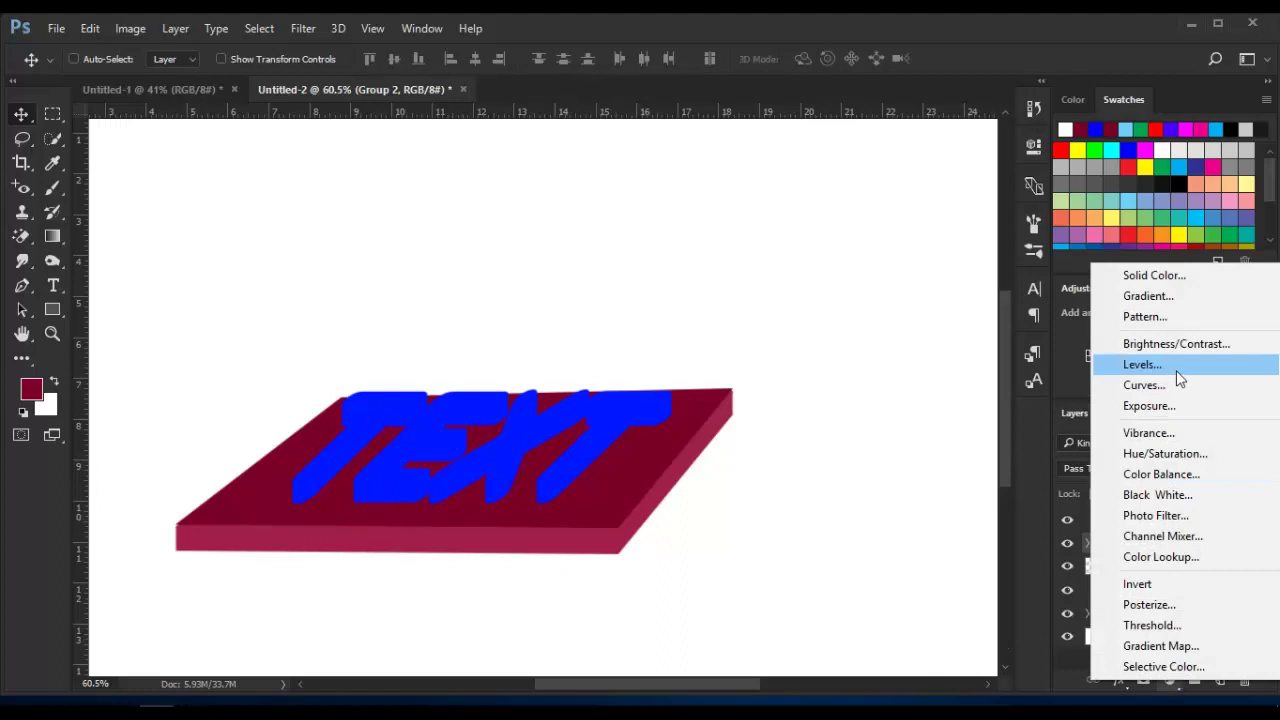
{"action": "left_click", "coordinate": [1160, 297]}
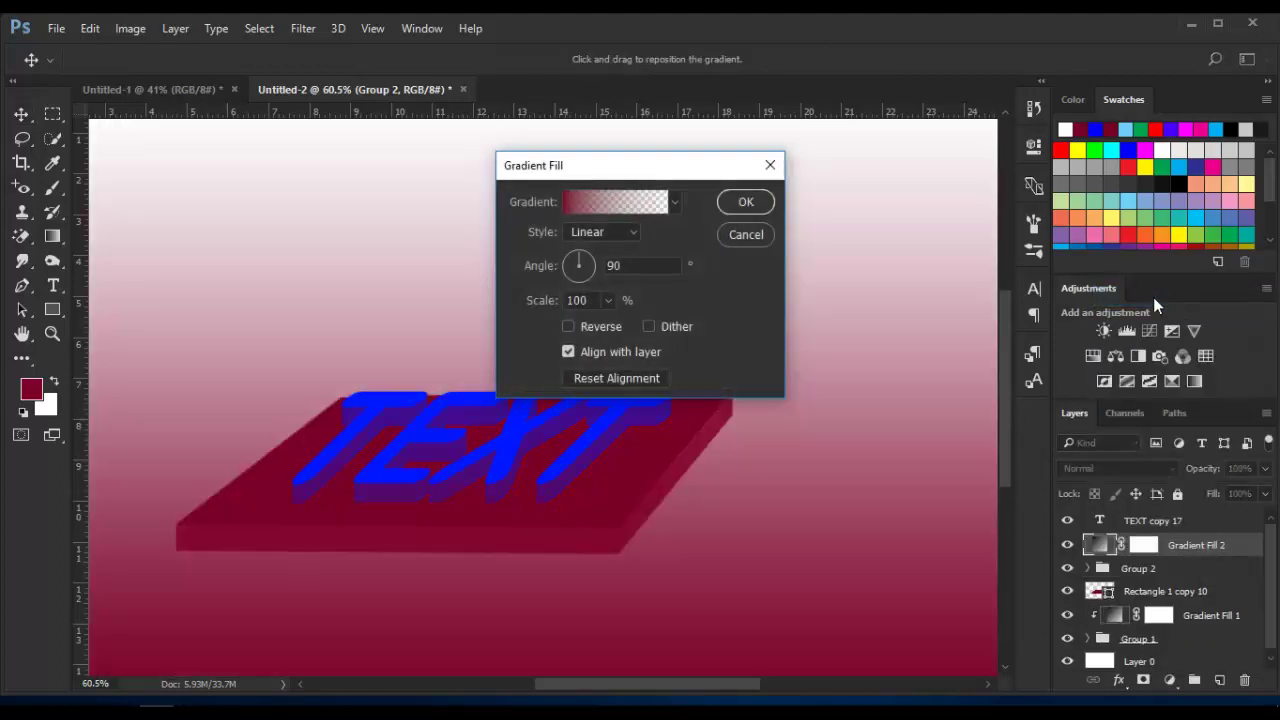
{"action": "left_click", "coordinate": [611, 203]}
{"action": "left_click", "coordinate": [576, 418]}
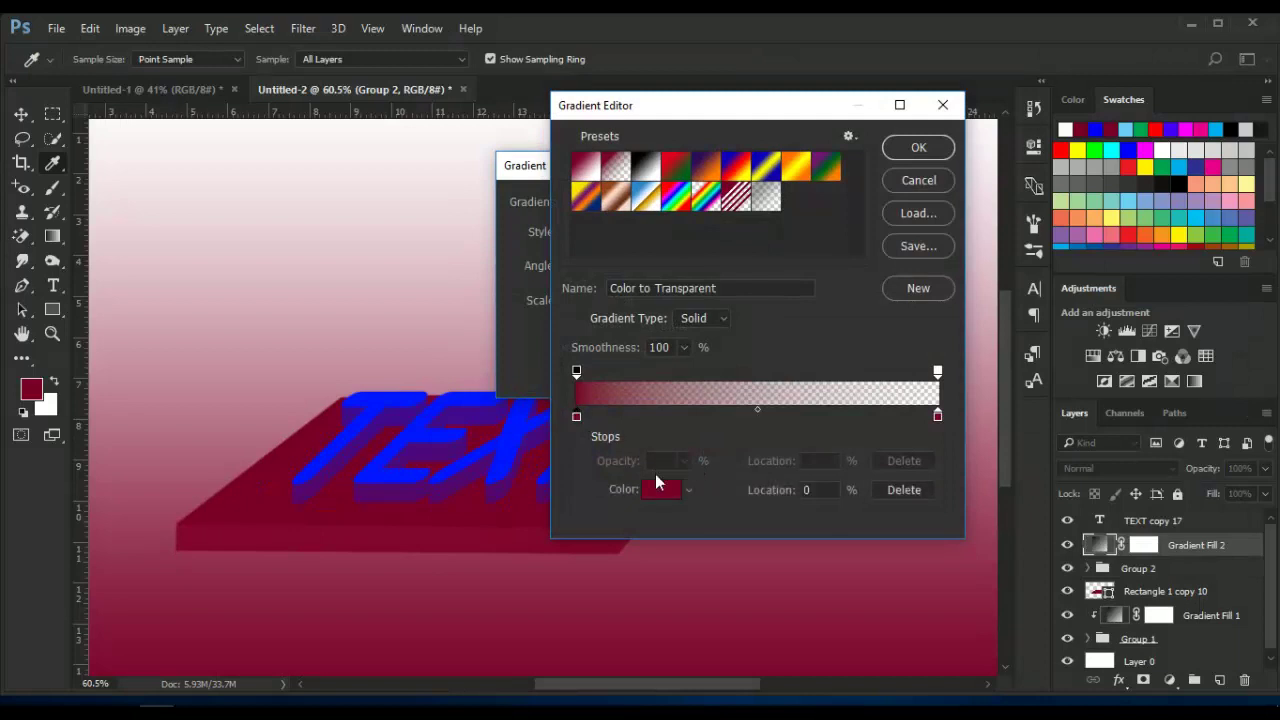
{"action": "left_click", "coordinate": [660, 489]}
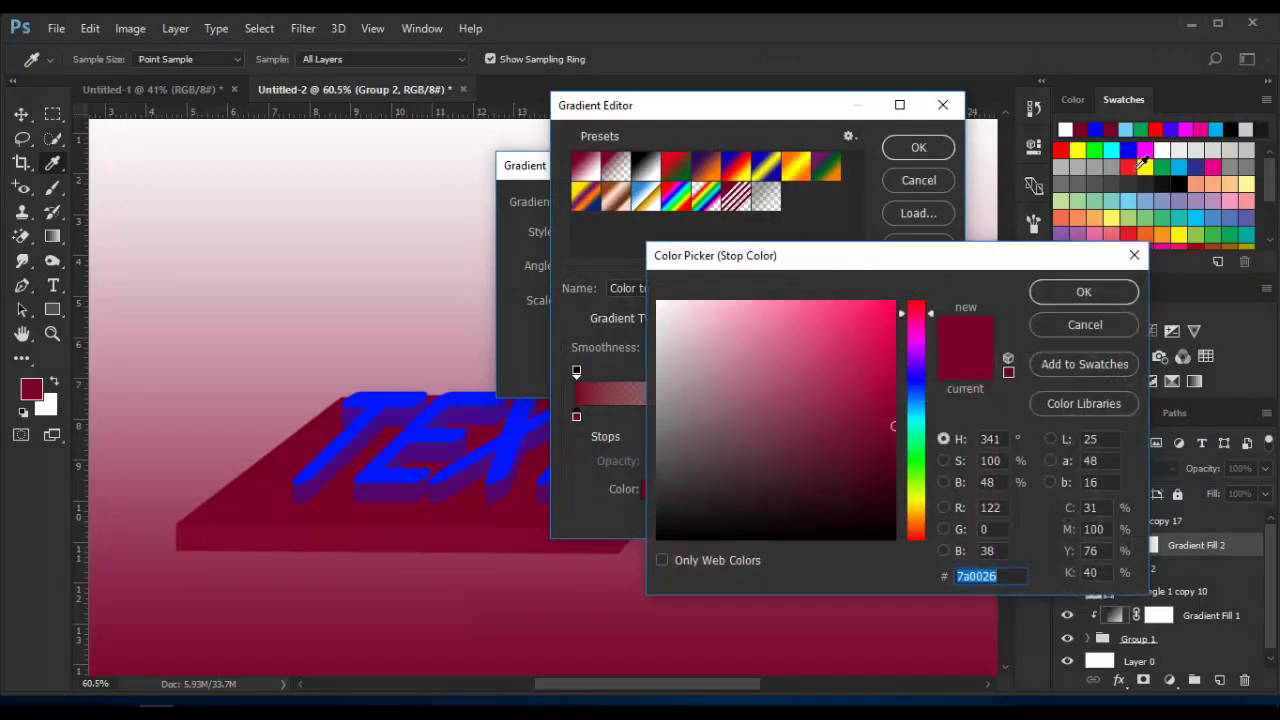
{"action": "left_click", "coordinate": [1129, 150]}
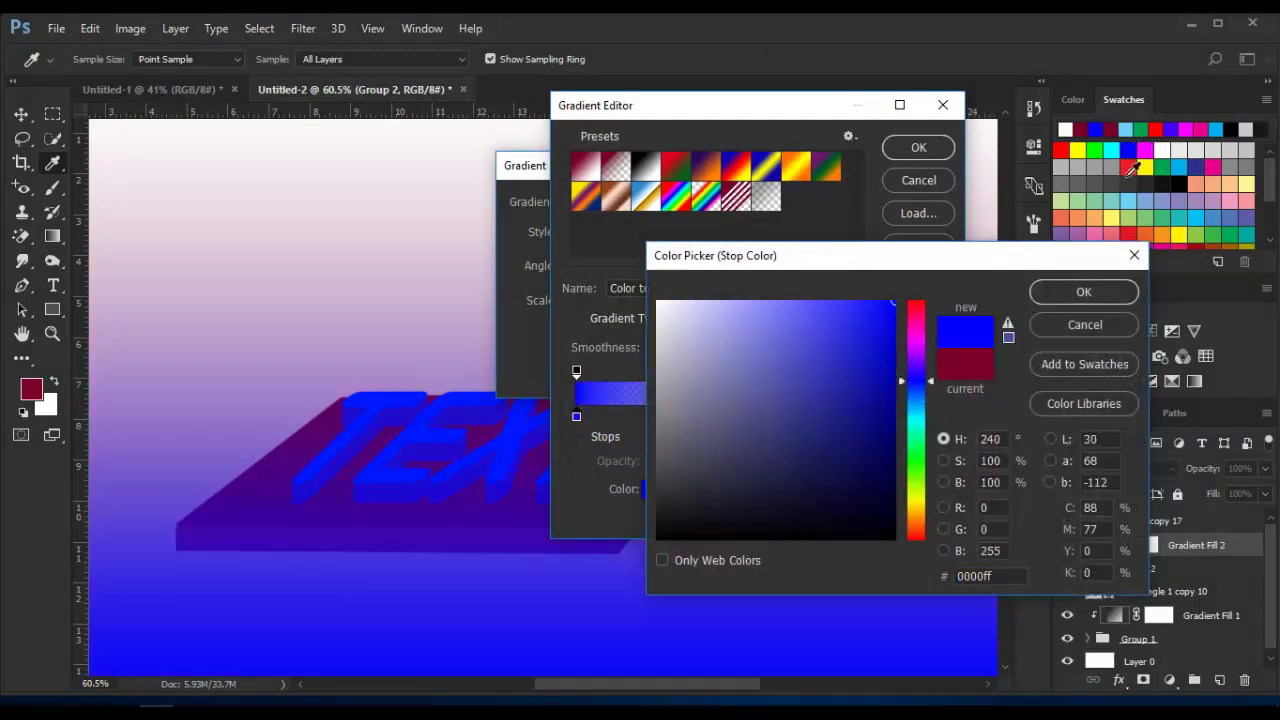
{"action": "left_click", "coordinate": [1082, 298]}
- Make the right stop white at 100% opacity and apply Gradient Fill 2
{"action": "left_click", "coordinate": [938, 417]}
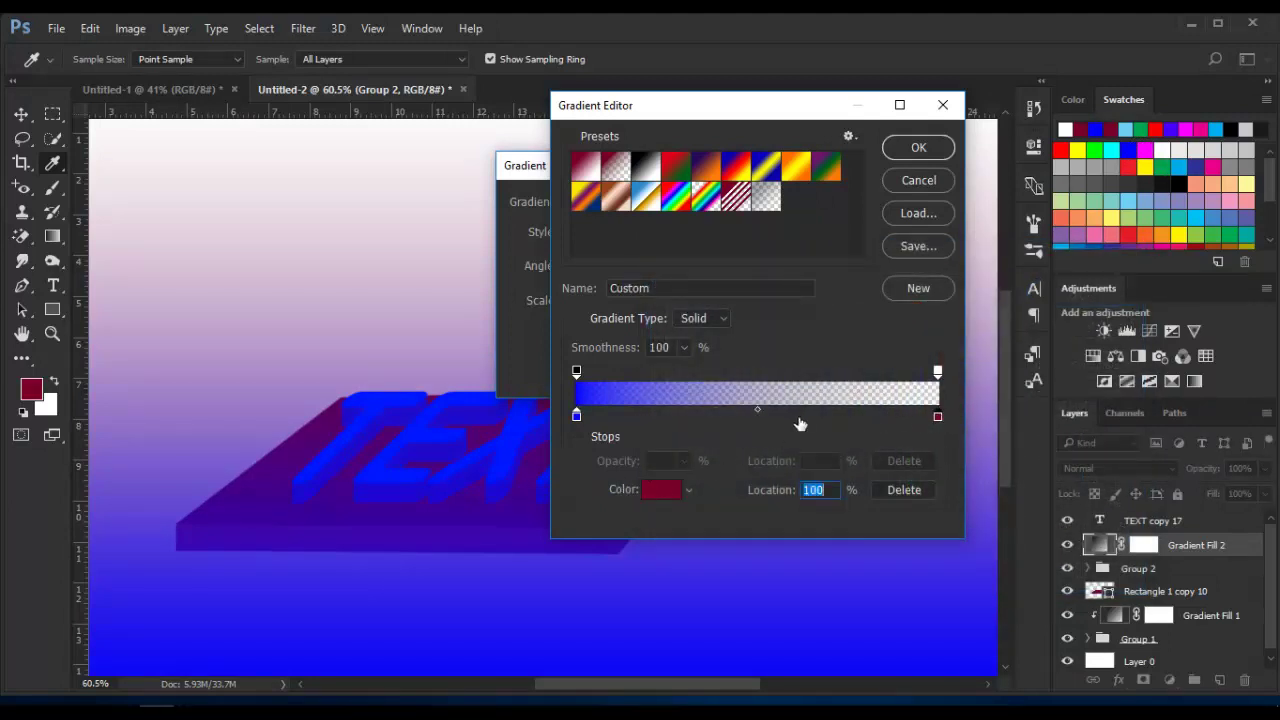
{"action": "left_click", "coordinate": [1066, 129]}
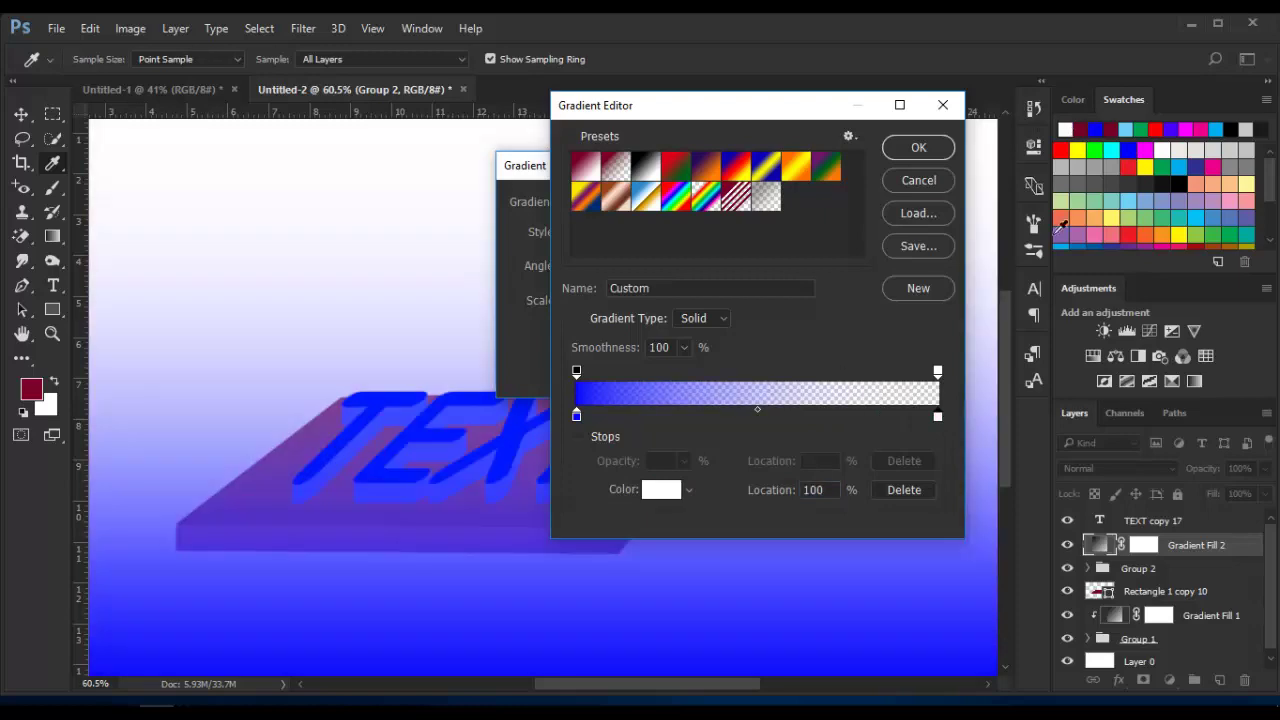
{"action": "left_click", "coordinate": [662, 490]}
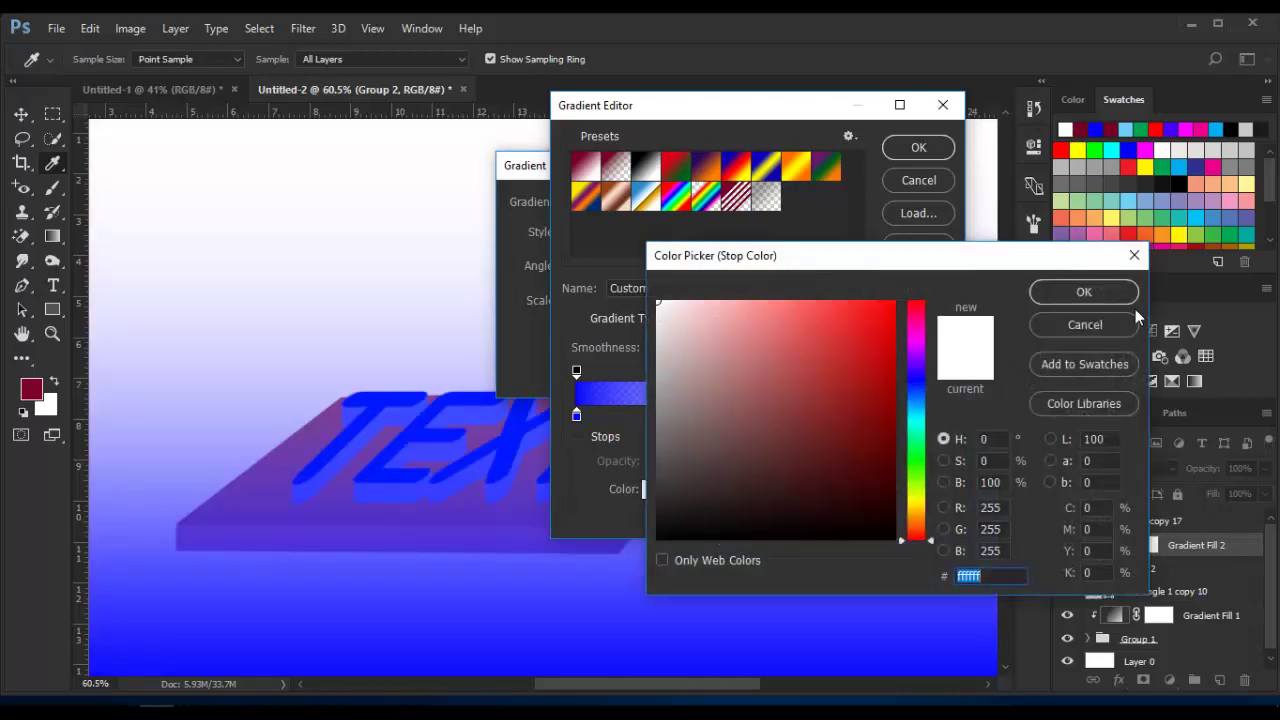
{"action": "left_click", "coordinate": [1106, 293]}
{"action": "left_click", "coordinate": [937, 370]}
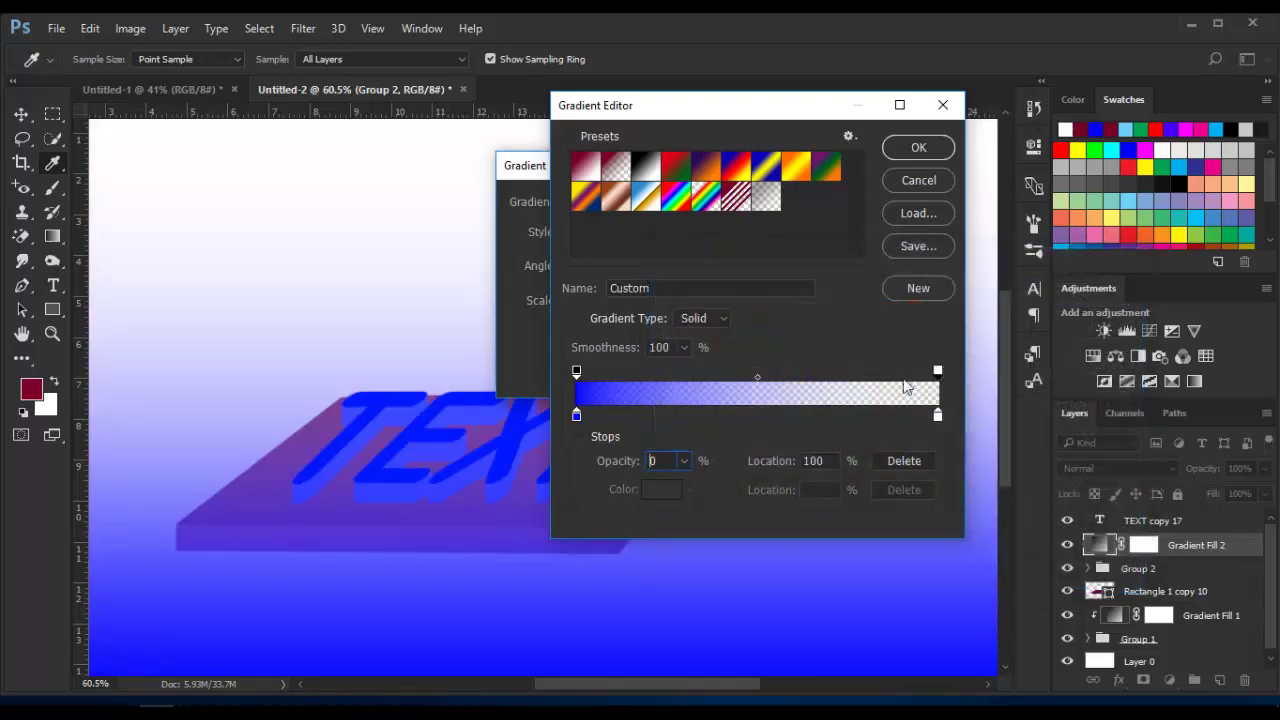
{"action": "type", "text": "100"}
{"action": "key", "text": "Return"}
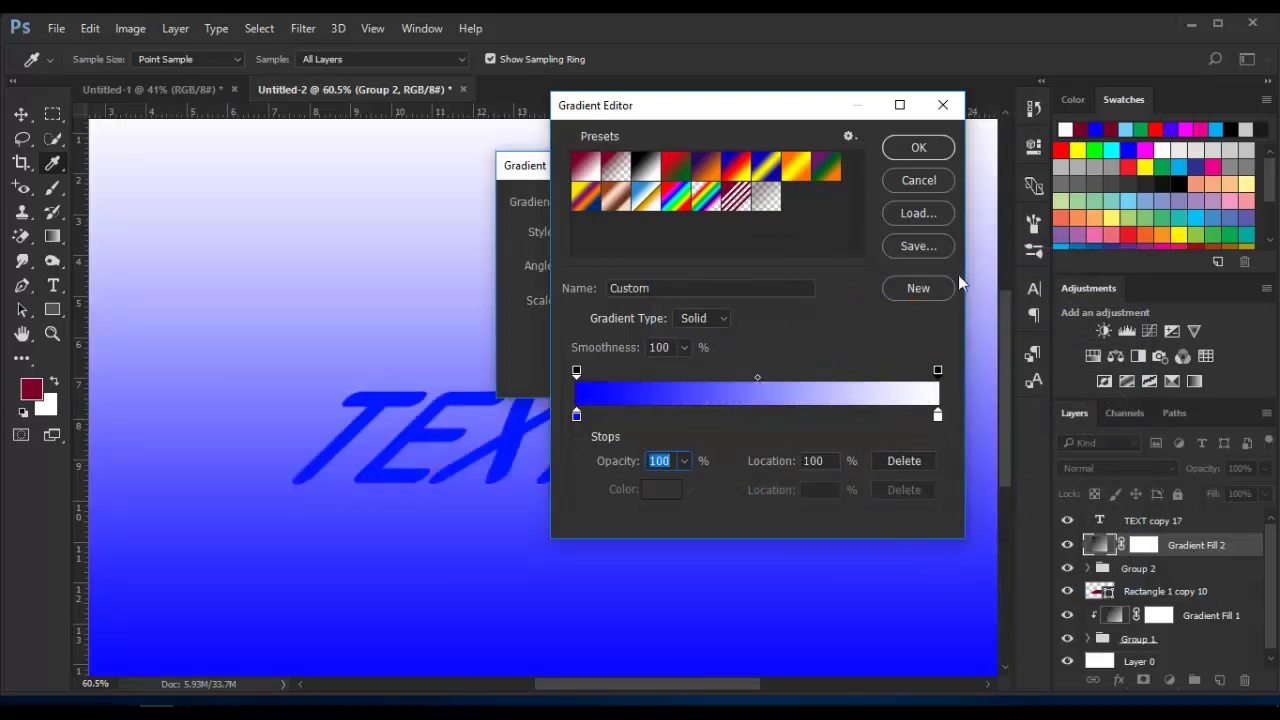
{"action": "left_click", "coordinate": [928, 150]}
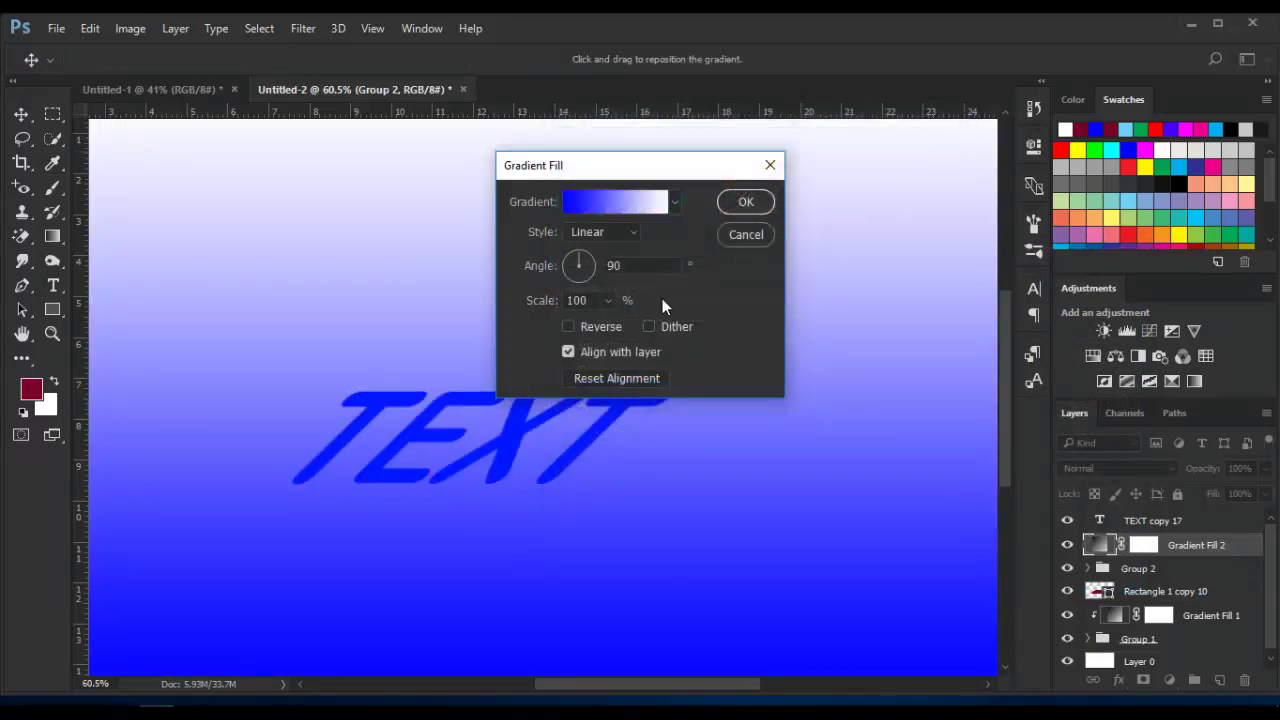
{"action": "left_click", "coordinate": [745, 202]}
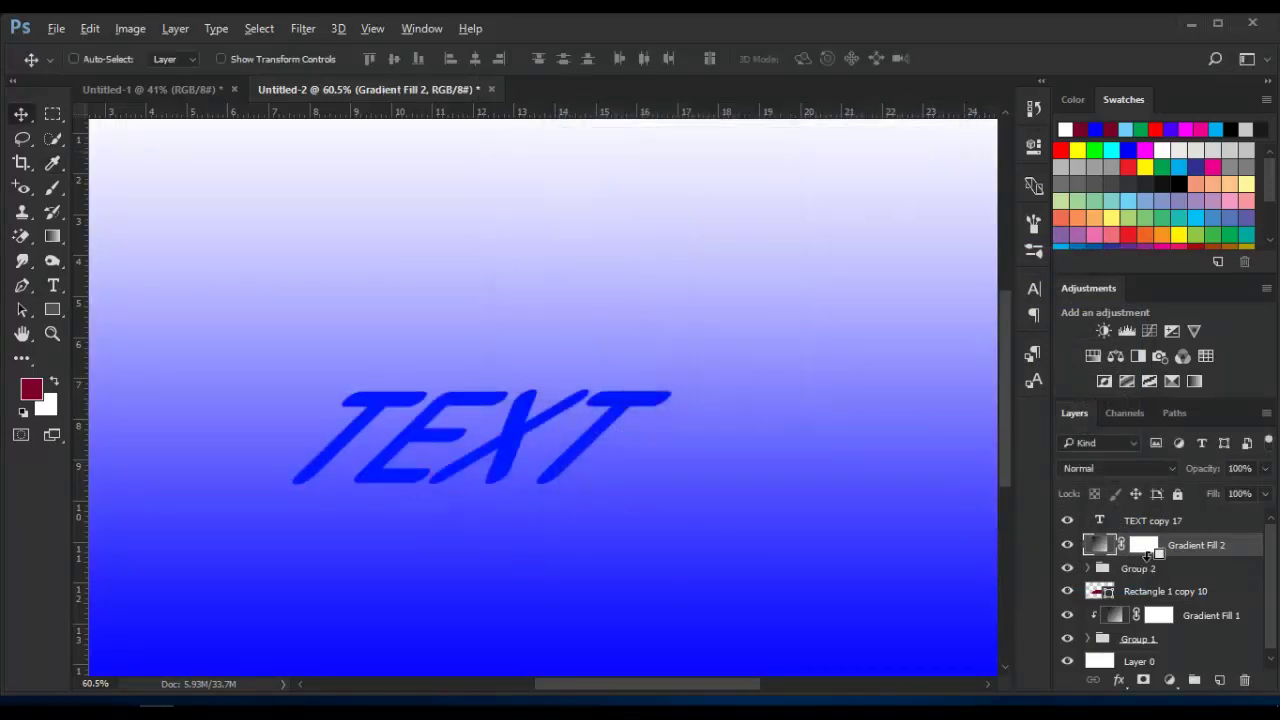
- Clip Gradient Fill 2 to Group 2 so it shades only the extruded letter sides
{"action": "left_click", "coordinate": [1144, 560], "text": "alt"}
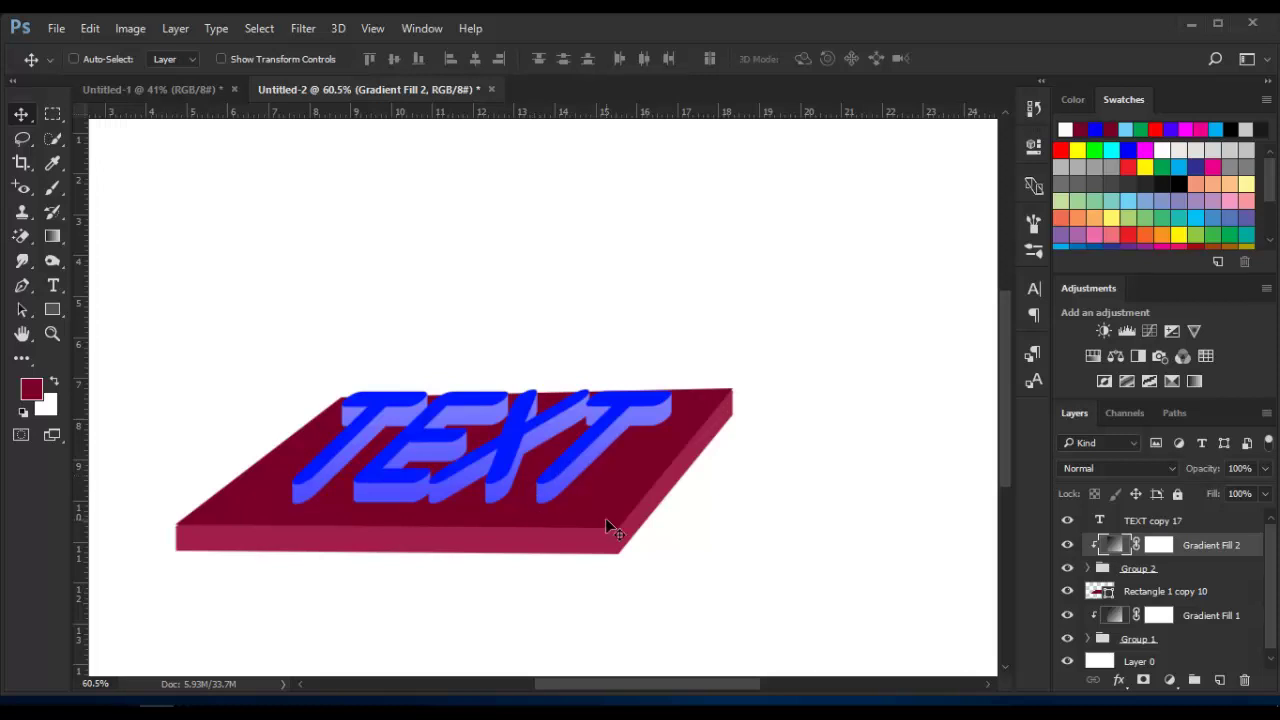
{"action": "scroll", "coordinate": [577, 497], "scroll_direction": "down", "scroll_amount": 2}
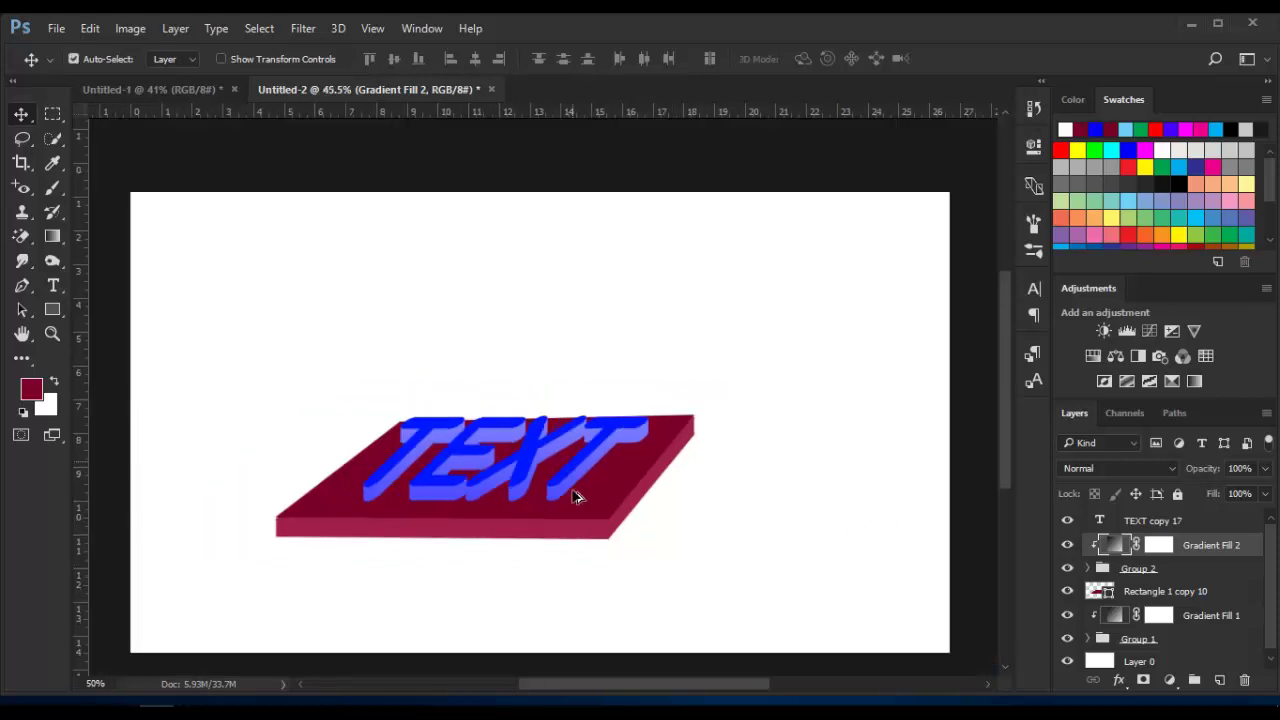
{"action": "scroll", "coordinate": [577, 497], "scroll_direction": "up", "scroll_amount": 1}
{"action": "scroll", "coordinate": [577, 497], "scroll_direction": "up", "scroll_amount": 1}
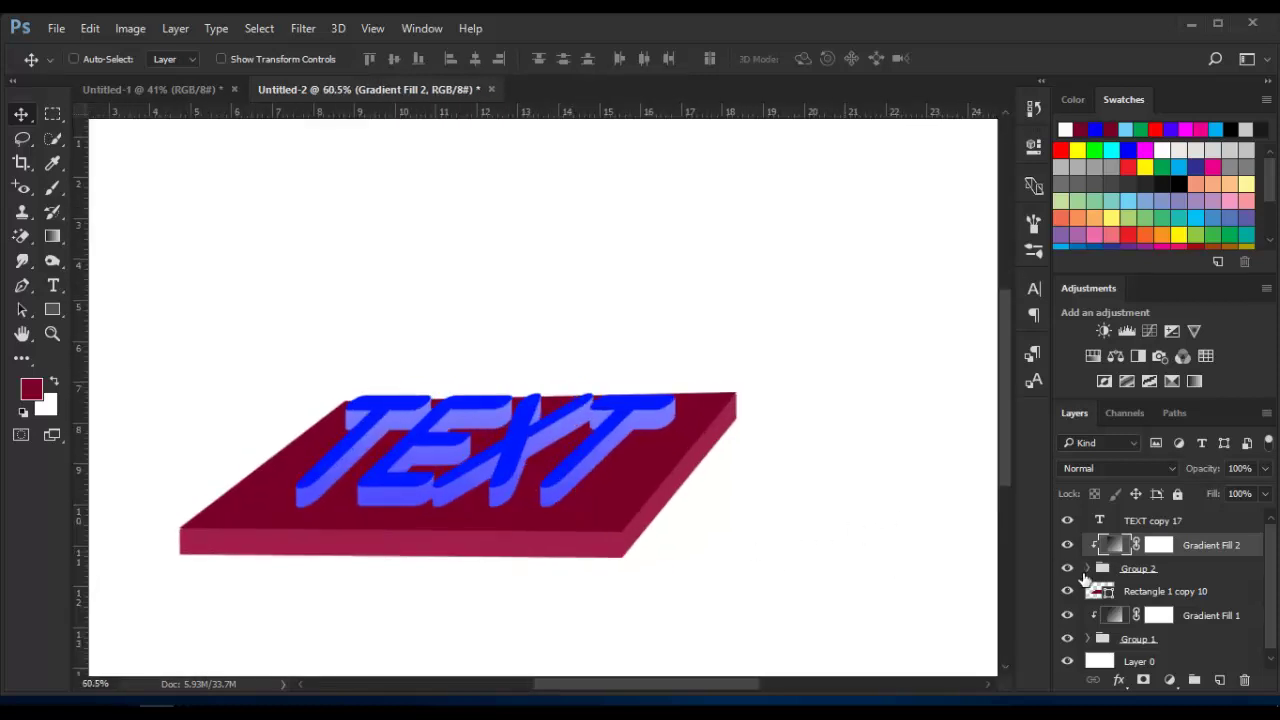
- Expand Group 2 and select the original TEXT layer
{"action": "left_click", "coordinate": [1092, 571]}
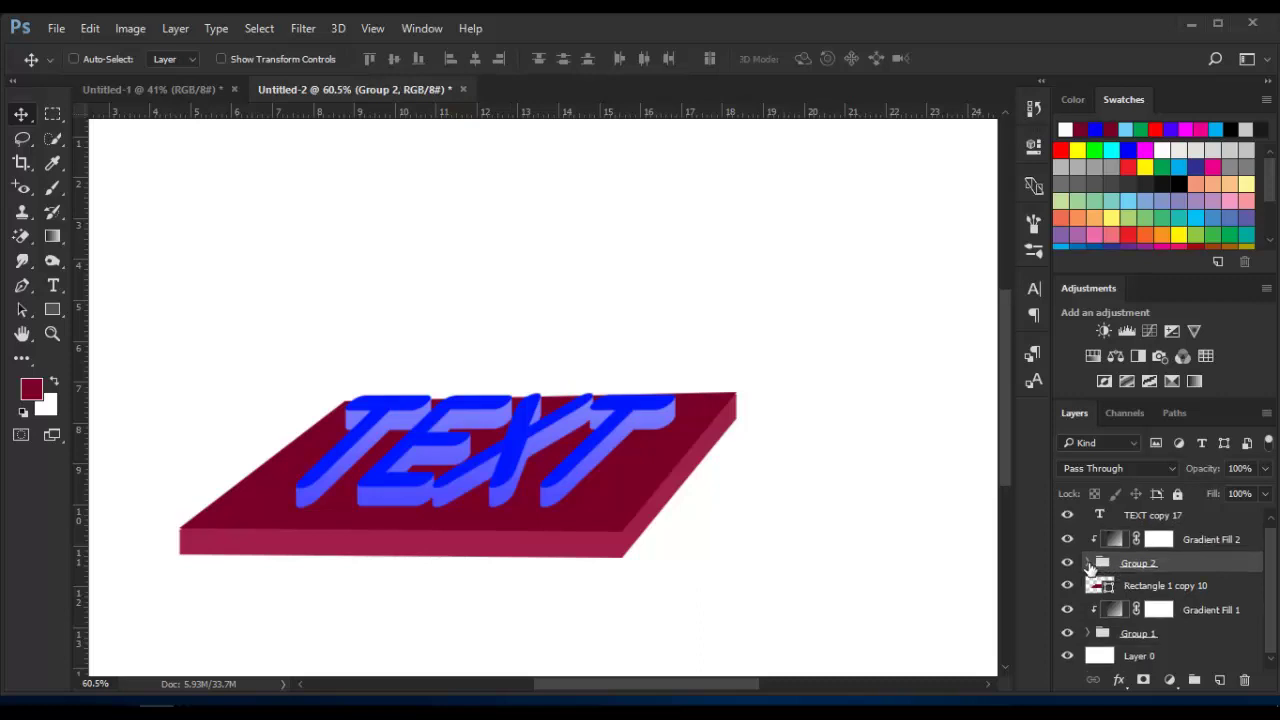
{"action": "left_click", "coordinate": [1090, 566]}
{"action": "scroll", "coordinate": [1170, 606], "scroll_direction": "down", "scroll_amount": 5}
{"action": "scroll", "coordinate": [1170, 606], "scroll_direction": "down", "scroll_amount": 5}
{"action": "scroll", "coordinate": [1172, 605], "scroll_direction": "down", "scroll_amount": 4}
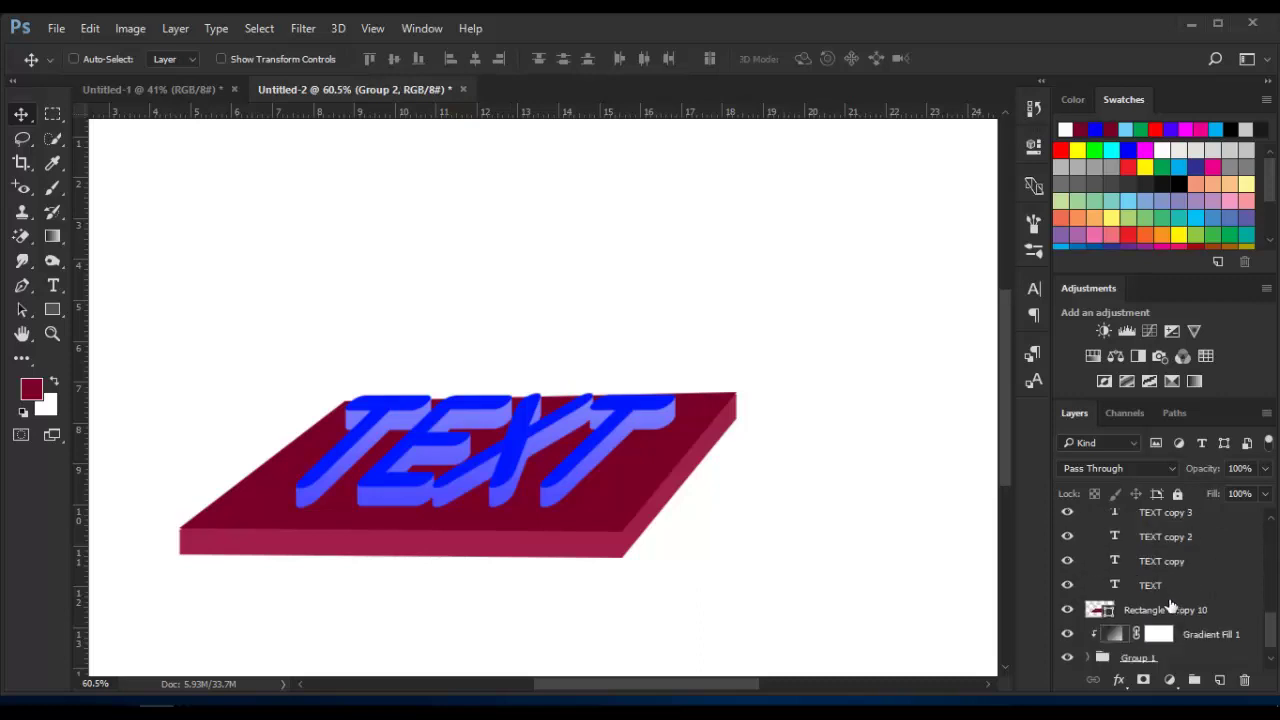
{"action": "left_click", "coordinate": [1155, 590]}
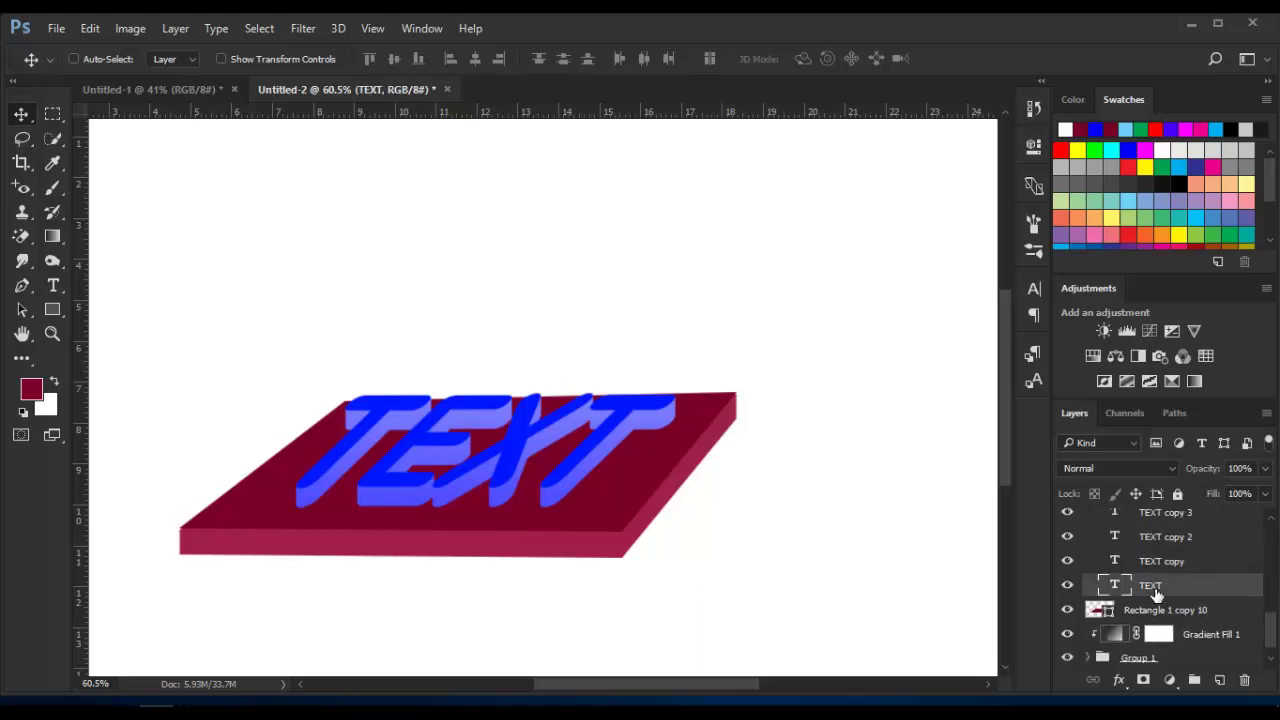
- Open the TEXT layer's Layer Style and enable Drop Shadow
{"action": "left_click", "coordinate": [1067, 586]}
{"action": "left_click", "coordinate": [1067, 586]}
{"action": "left_click", "coordinate": [1119, 680]}
{"action": "left_click", "coordinate": [1168, 452]}
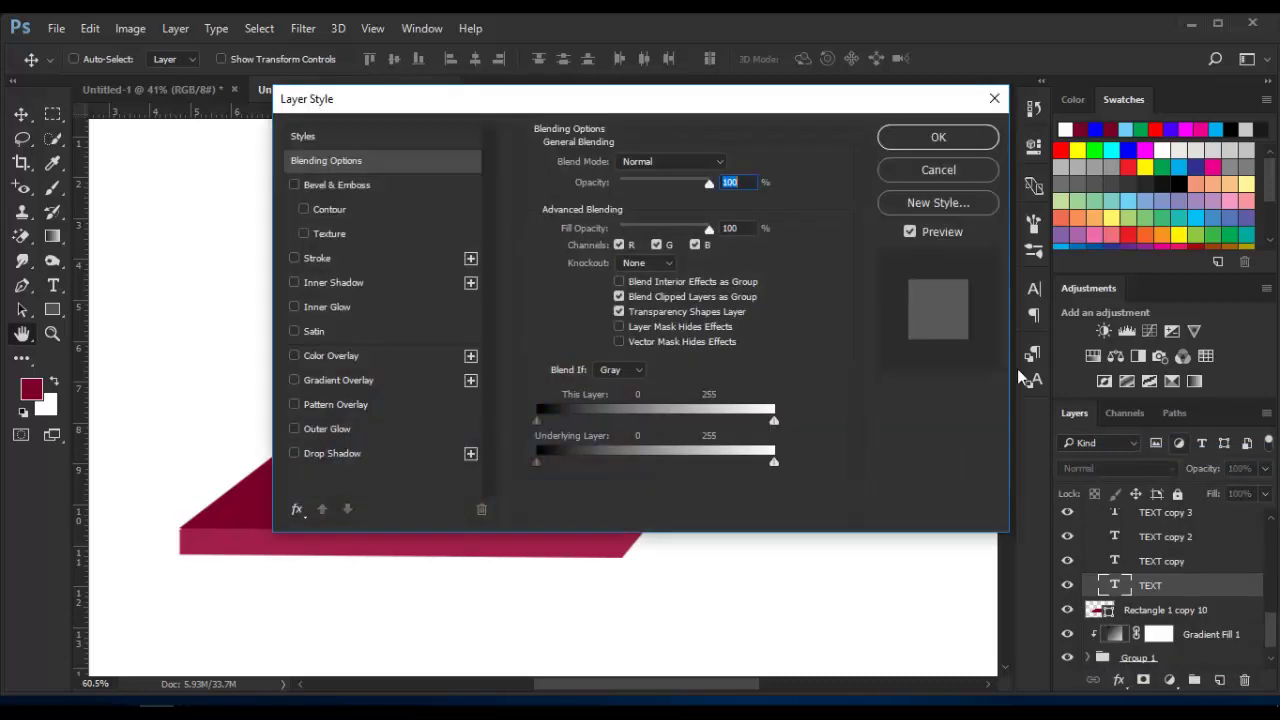
{"action": "left_click_drag", "start_coordinate": [597, 112], "coordinate": [979, 112]}
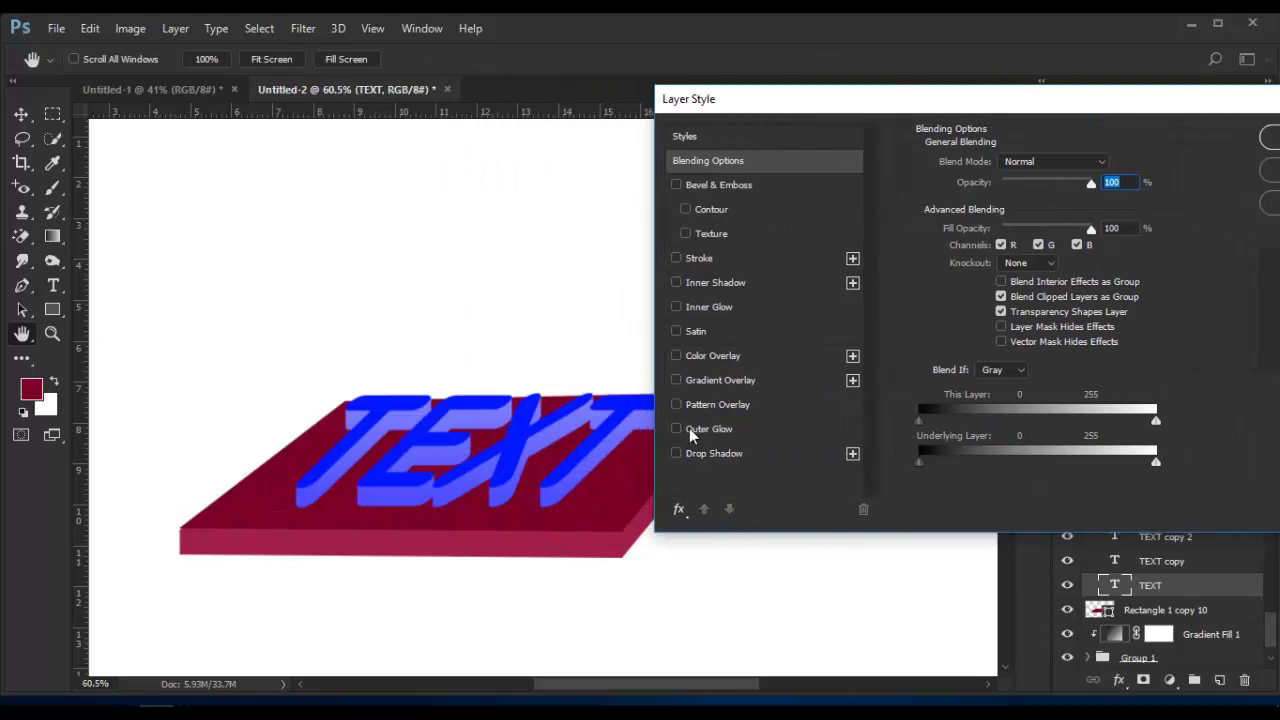
{"action": "left_click", "coordinate": [677, 453]}
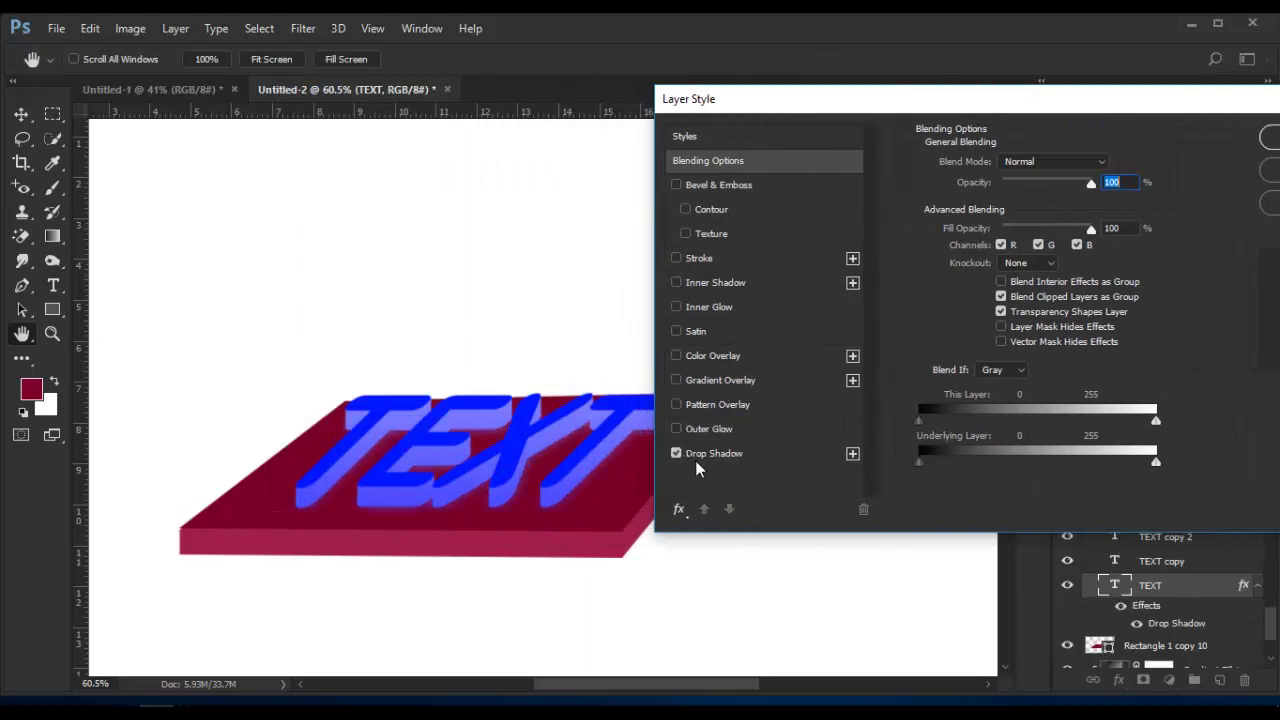
{"action": "left_click", "coordinate": [733, 455]}
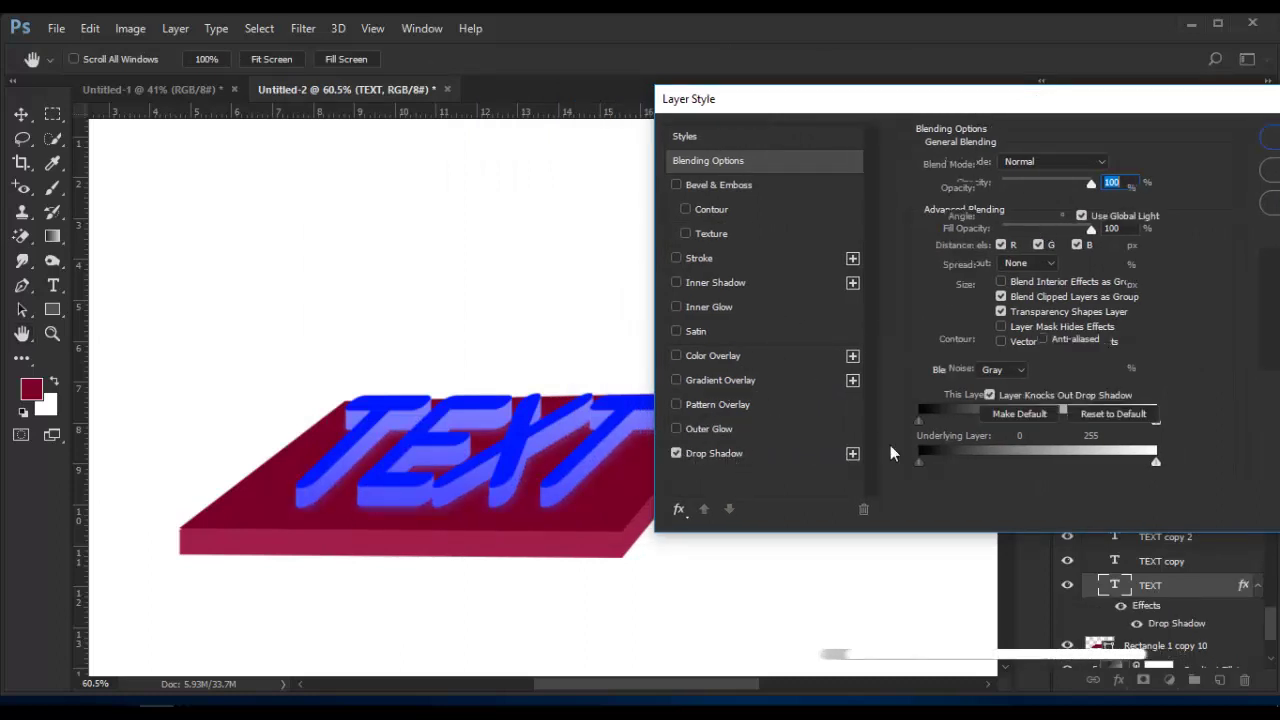
- Set the shadow to black, Distance 10 px, Size 27 px, Angle 57°, and apply it
{"action": "left_click", "coordinate": [1111, 164]}
{"action": "left_click_drag", "start_coordinate": [808, 371], "coordinate": [886, 549]}
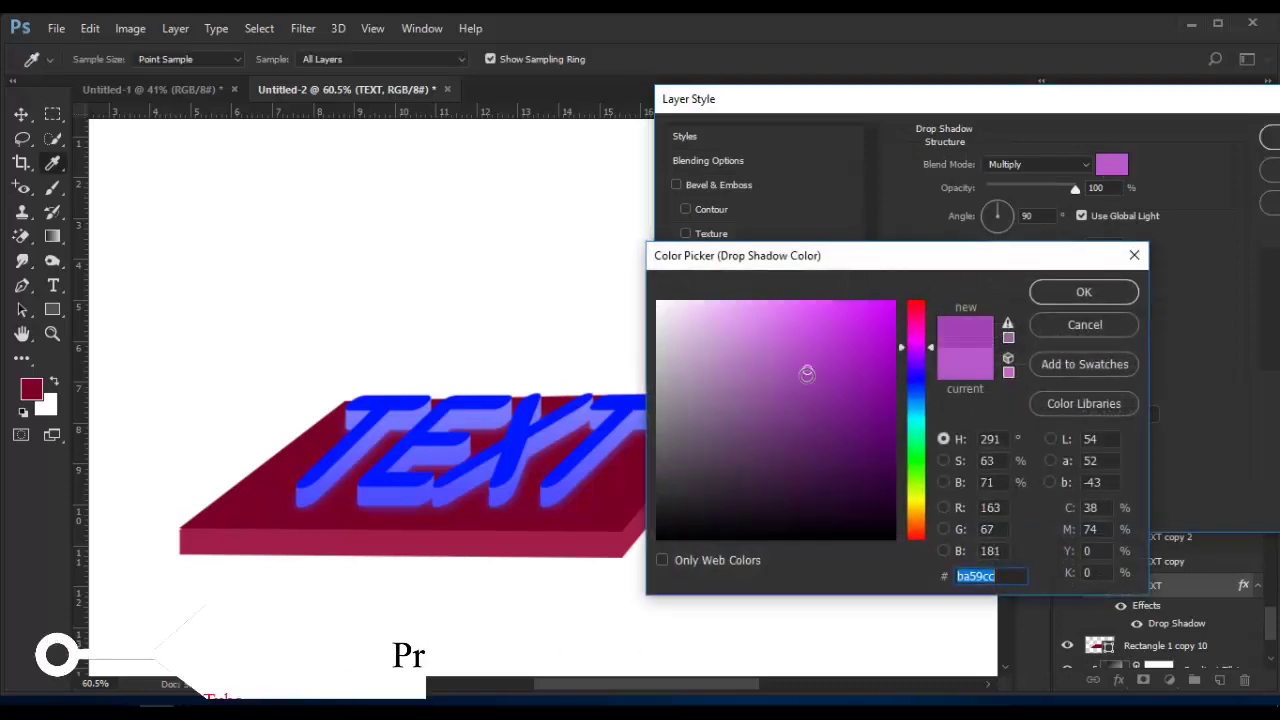
{"action": "left_click", "coordinate": [1084, 292]}
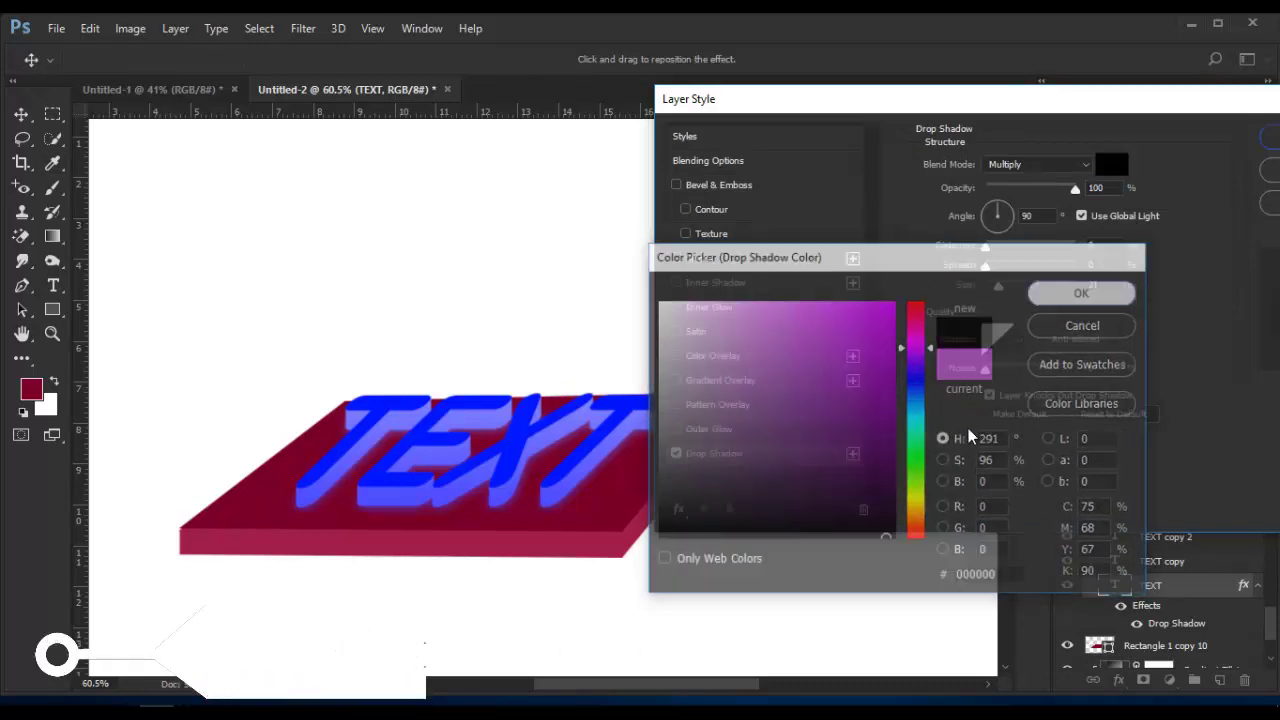
{"action": "left_click_drag", "start_coordinate": [985, 246], "coordinate": [997, 253]}
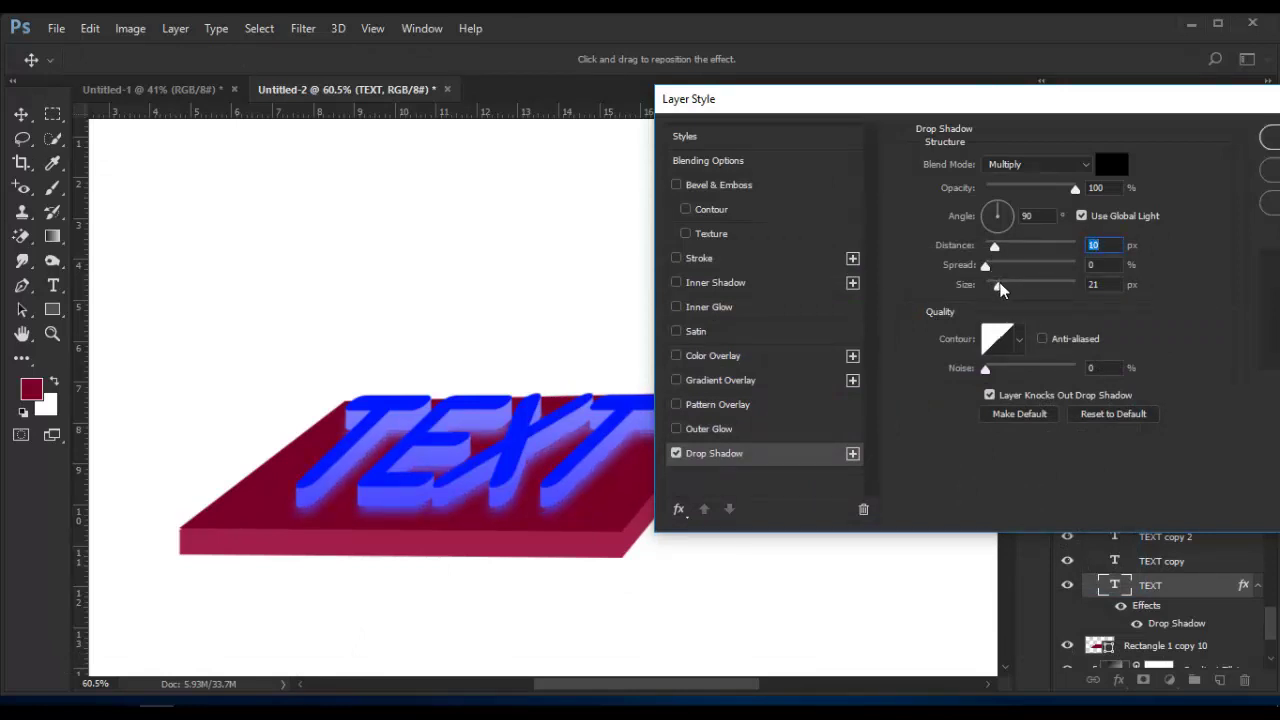
{"action": "mouse_move", "coordinate": [997, 284]}
{"action": "left_mouse_down"}
{"action": "mouse_move", "coordinate": [1025, 287]}
{"action": "mouse_move", "coordinate": [985, 292]}
{"action": "left_mouse_up"}
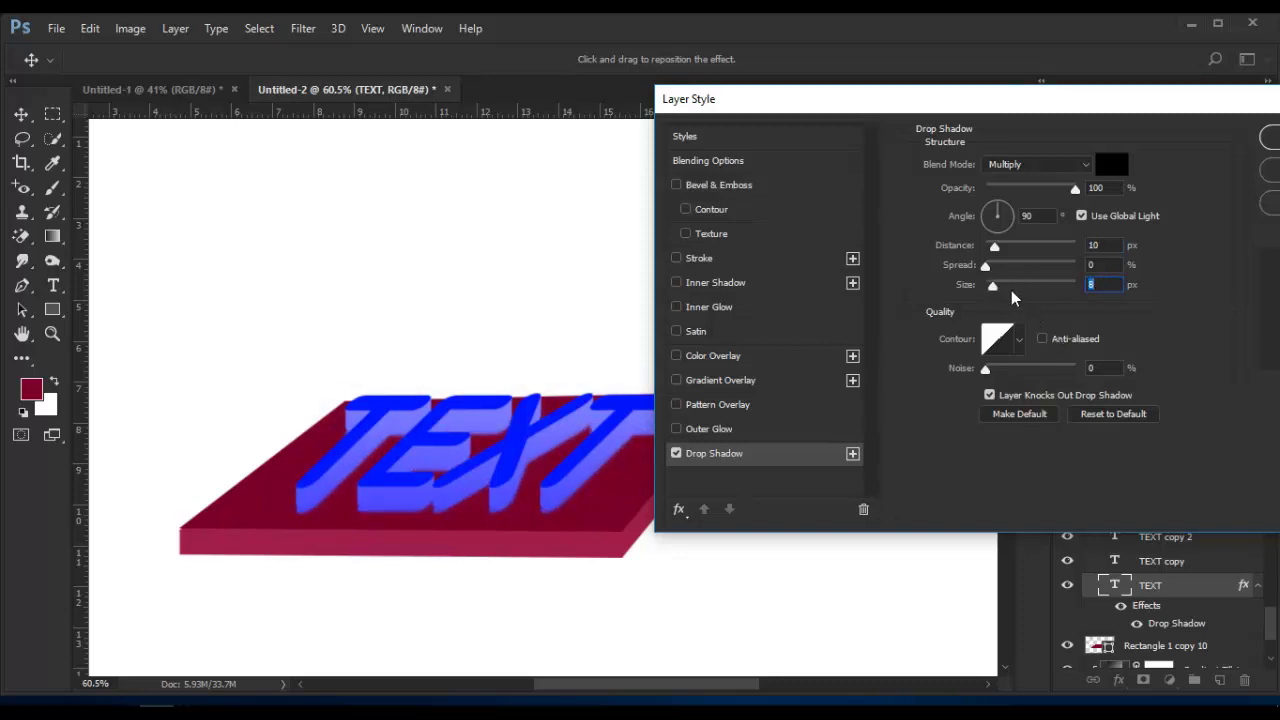
{"action": "left_click_drag", "start_coordinate": [994, 285], "coordinate": [1001, 287]}
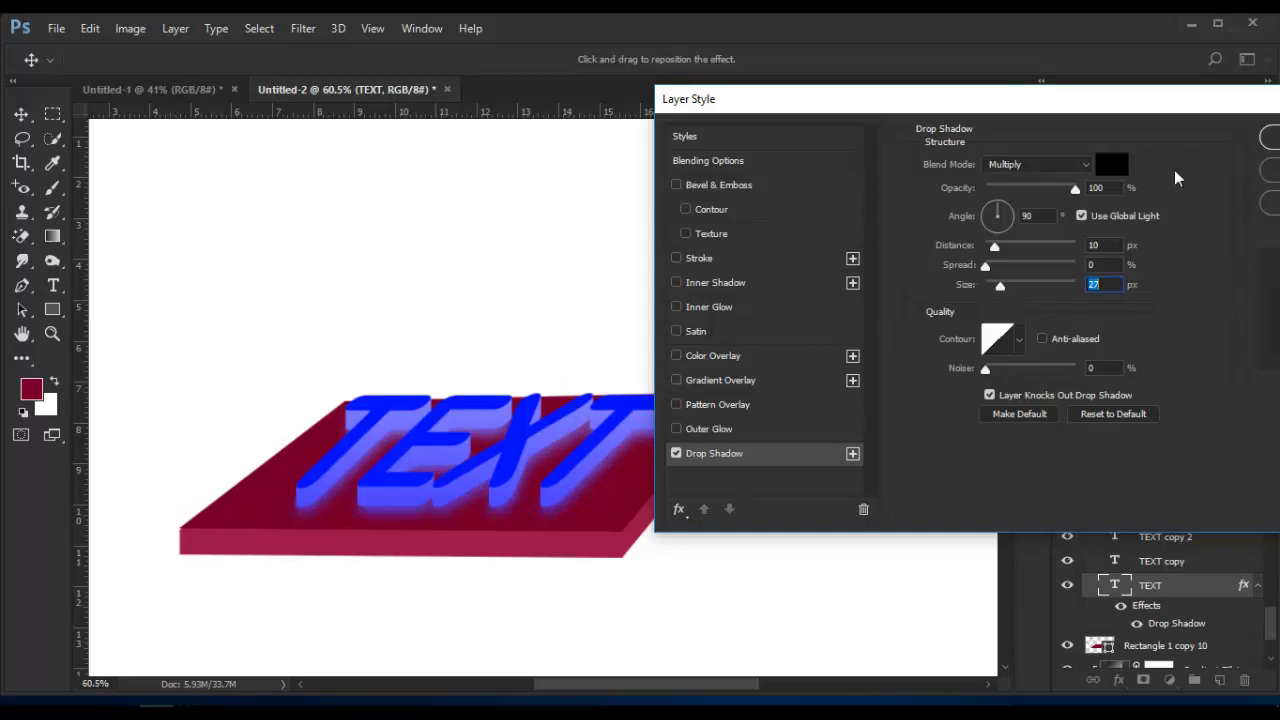
{"action": "left_click", "coordinate": [1008, 217]}
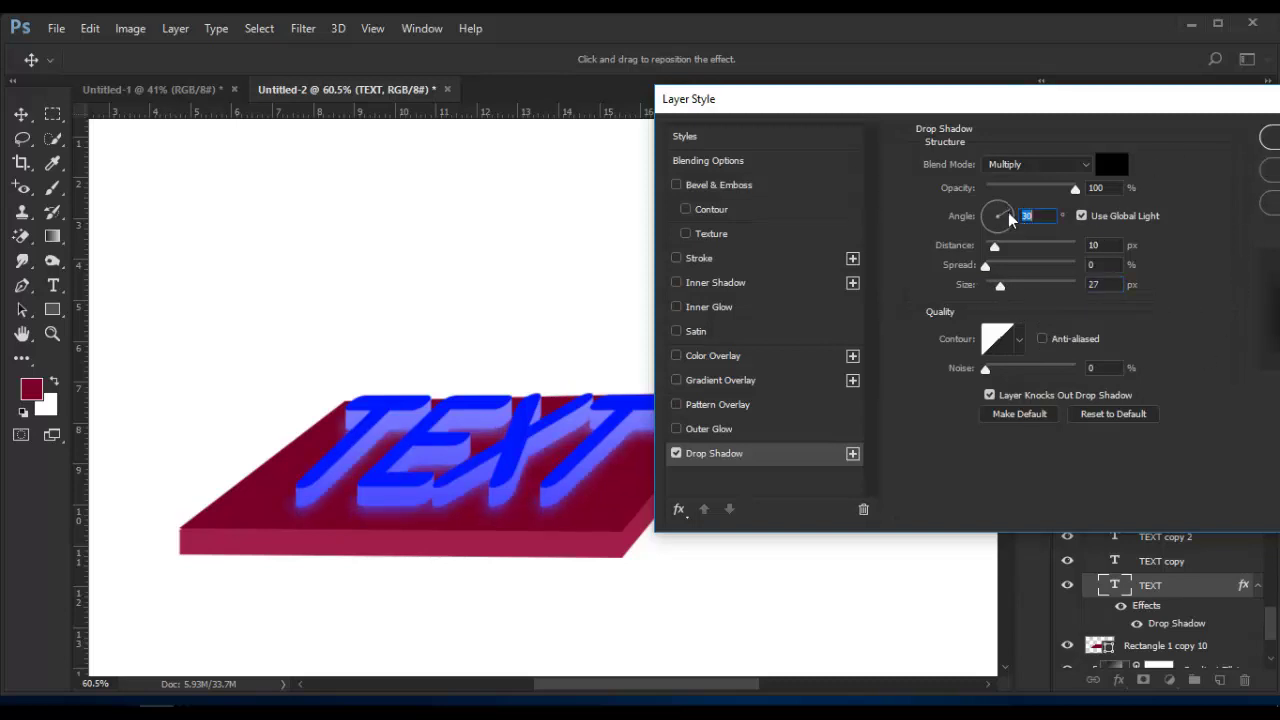
{"action": "left_click", "coordinate": [1268, 137]}
{"action": "scroll", "coordinate": [1106, 560], "scroll_direction": "up", "scroll_amount": 5}
{"action": "scroll", "coordinate": [1106, 556], "scroll_direction": "up", "scroll_amount": 2}
- Collapse Group 2 and give it a Drop Shadow through Blending Options
{"action": "scroll", "coordinate": [1106, 556], "scroll_direction": "up", "scroll_amount": 3}
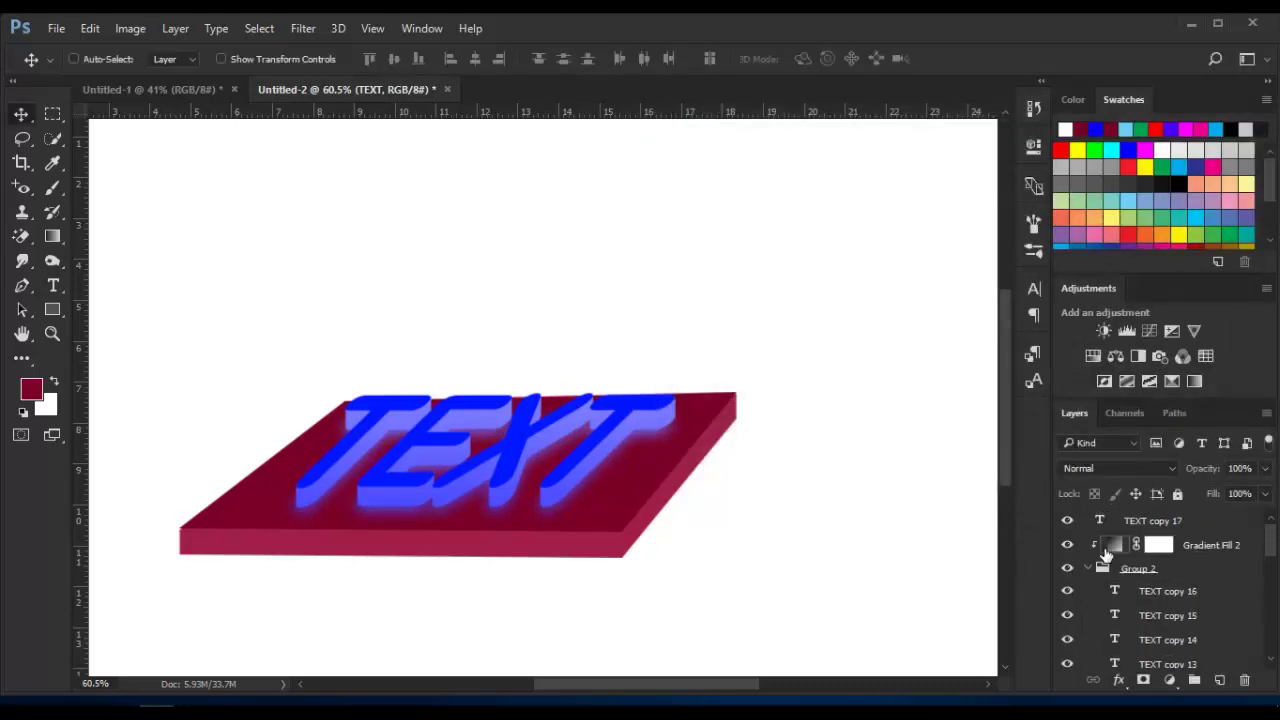
{"action": "left_click", "coordinate": [1098, 567]}
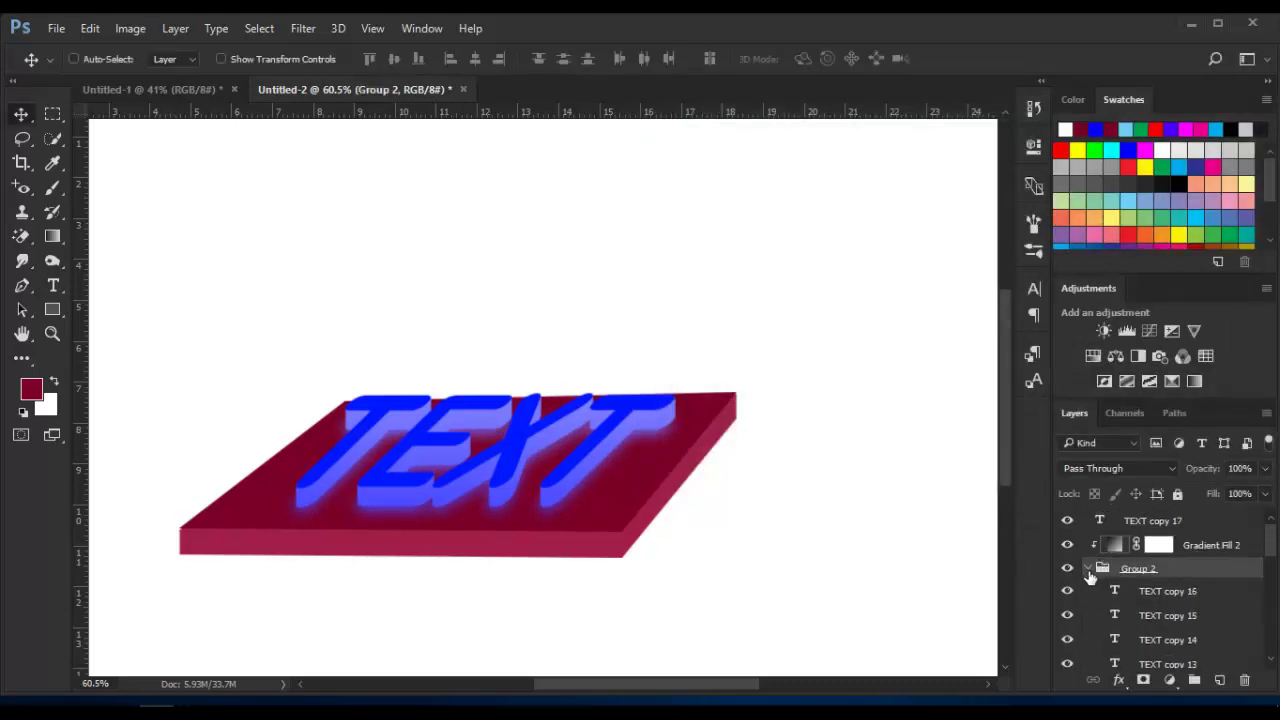
{"action": "left_click", "coordinate": [1088, 569]}
{"action": "left_click", "coordinate": [1119, 681]}
{"action": "left_click", "coordinate": [1169, 456]}
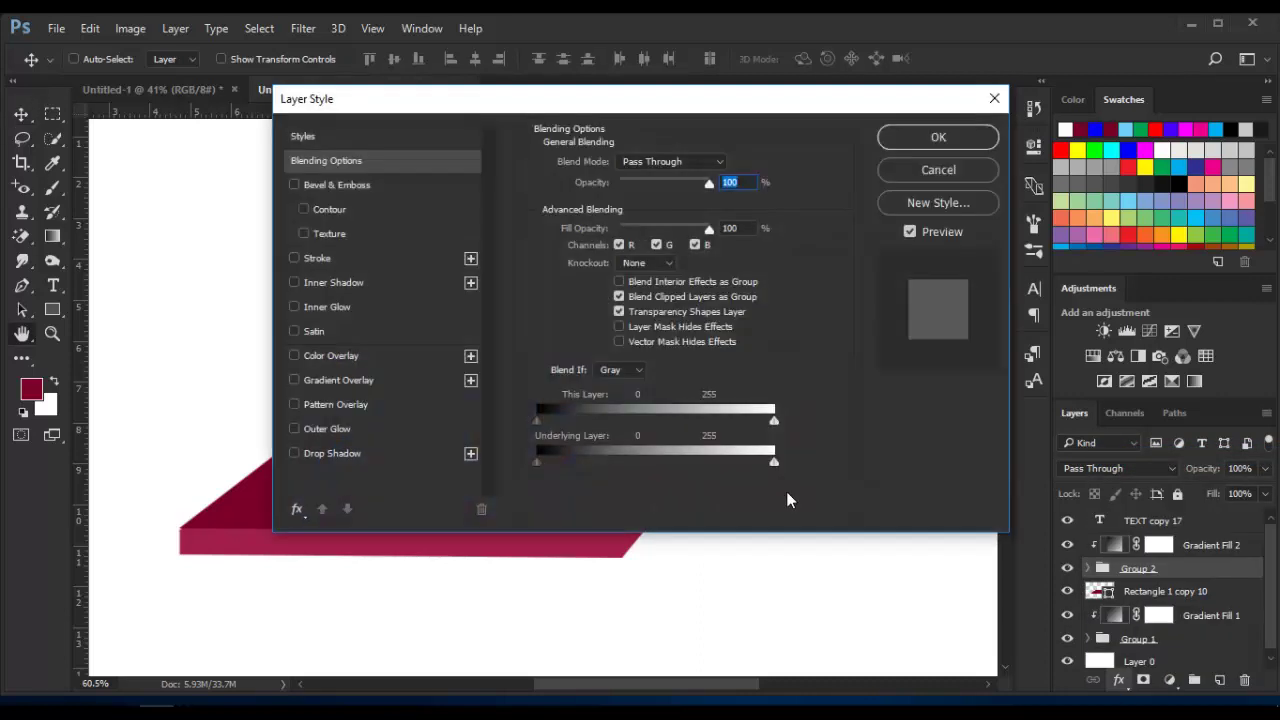
{"action": "left_click_drag", "start_coordinate": [393, 102], "coordinate": [676, 97]}
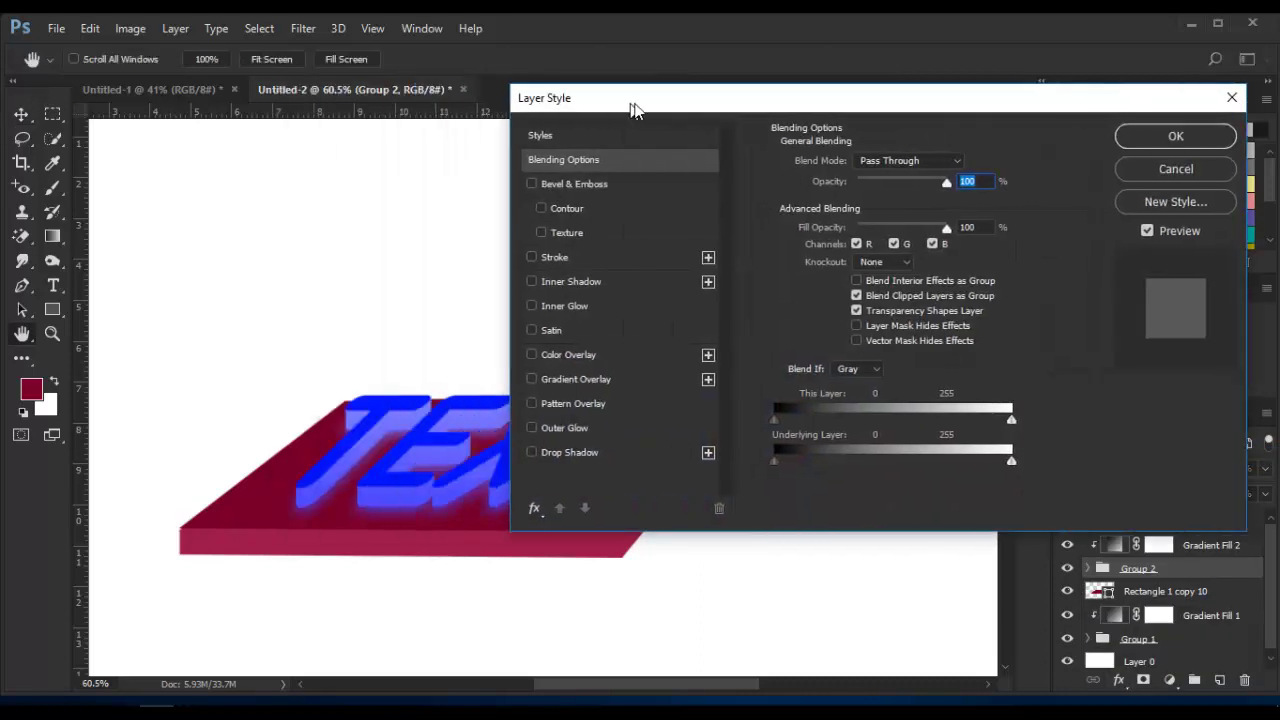
{"action": "left_click", "coordinate": [583, 449]}
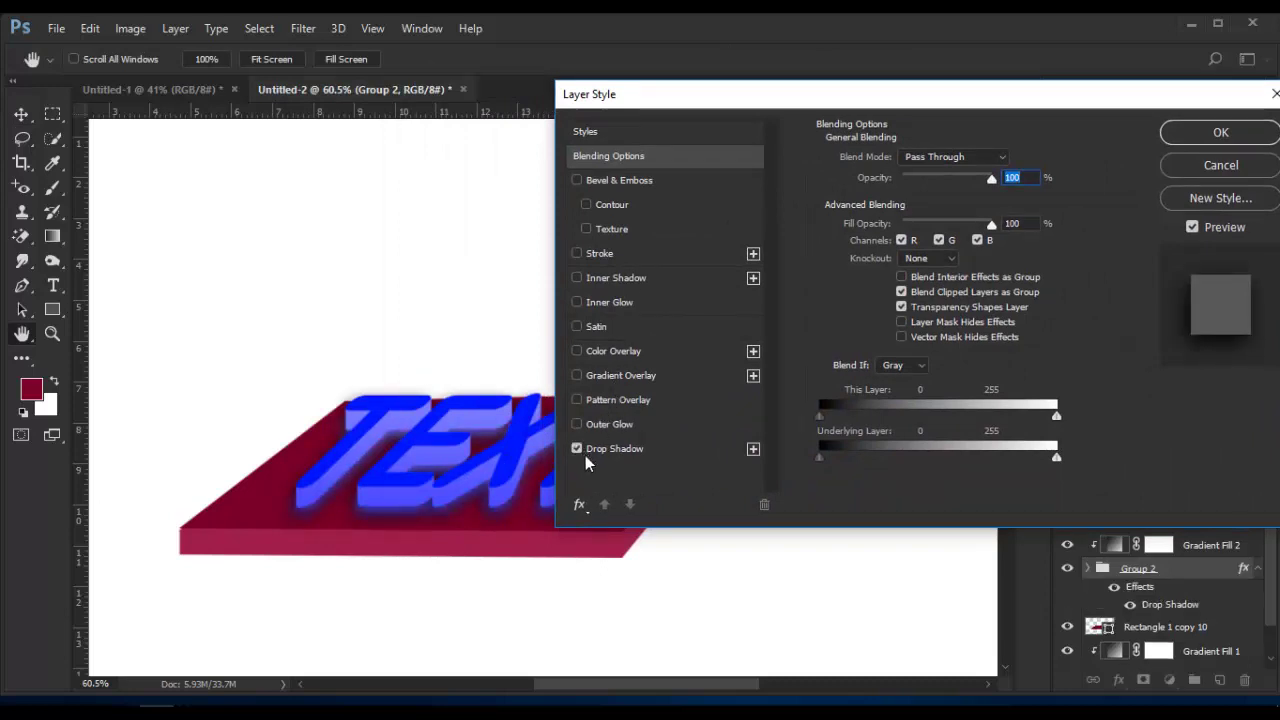
{"action": "left_click", "coordinate": [1221, 133]}
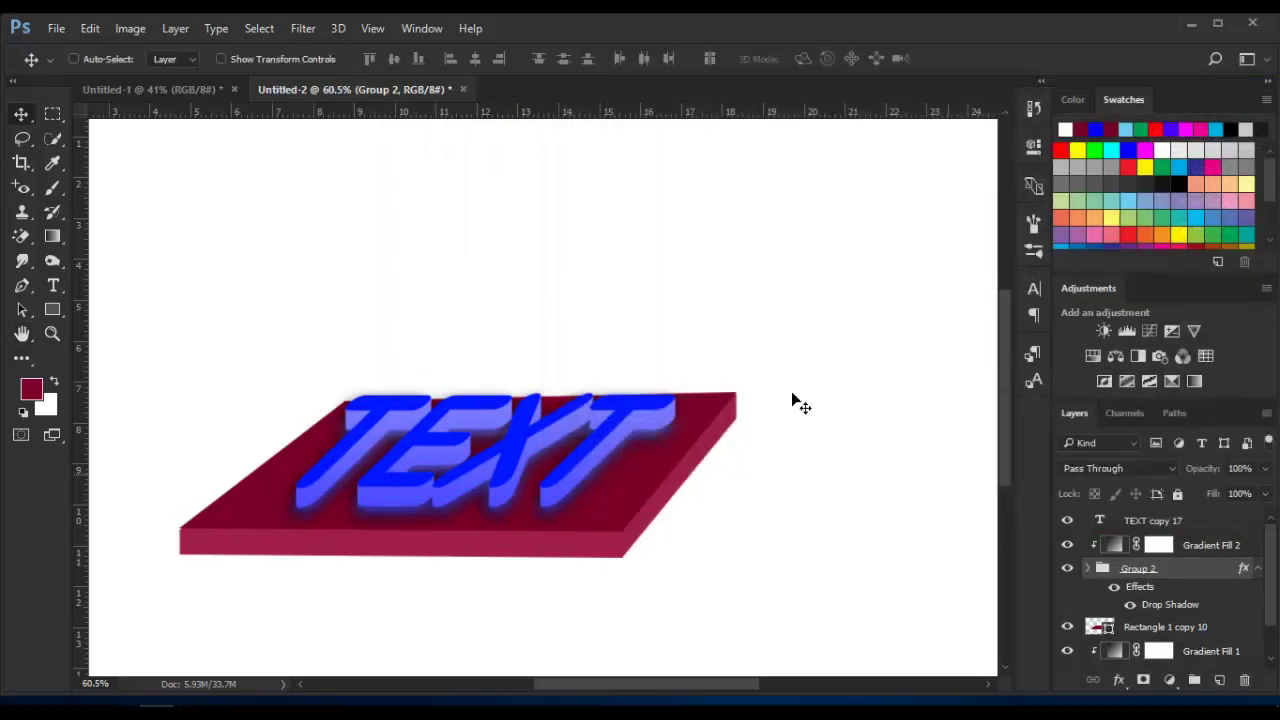
- Hide Group 2's effects list and bring up the new fill/adjustment layer menu
{"action": "scroll", "coordinate": [665, 505], "scroll_direction": "down", "scroll_amount": 3}
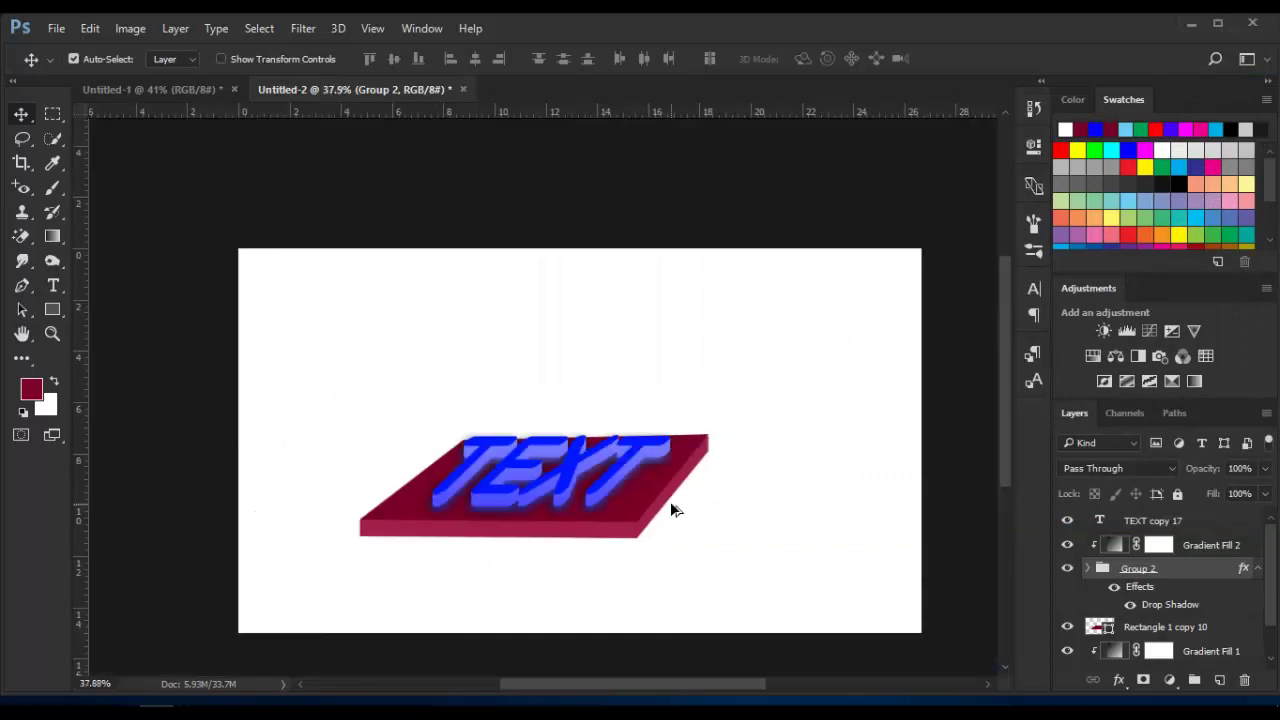
{"action": "scroll", "coordinate": [670, 501], "scroll_direction": "up", "scroll_amount": 1}
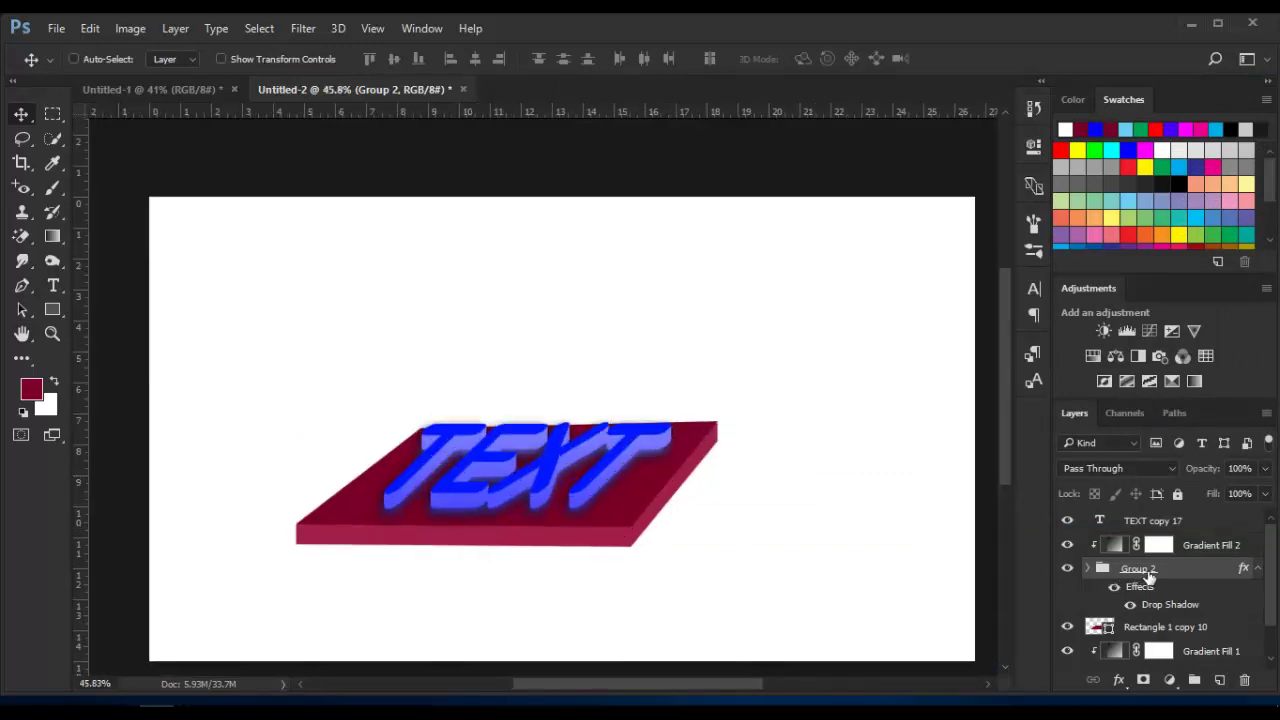
{"action": "left_click", "coordinate": [1256, 569]}
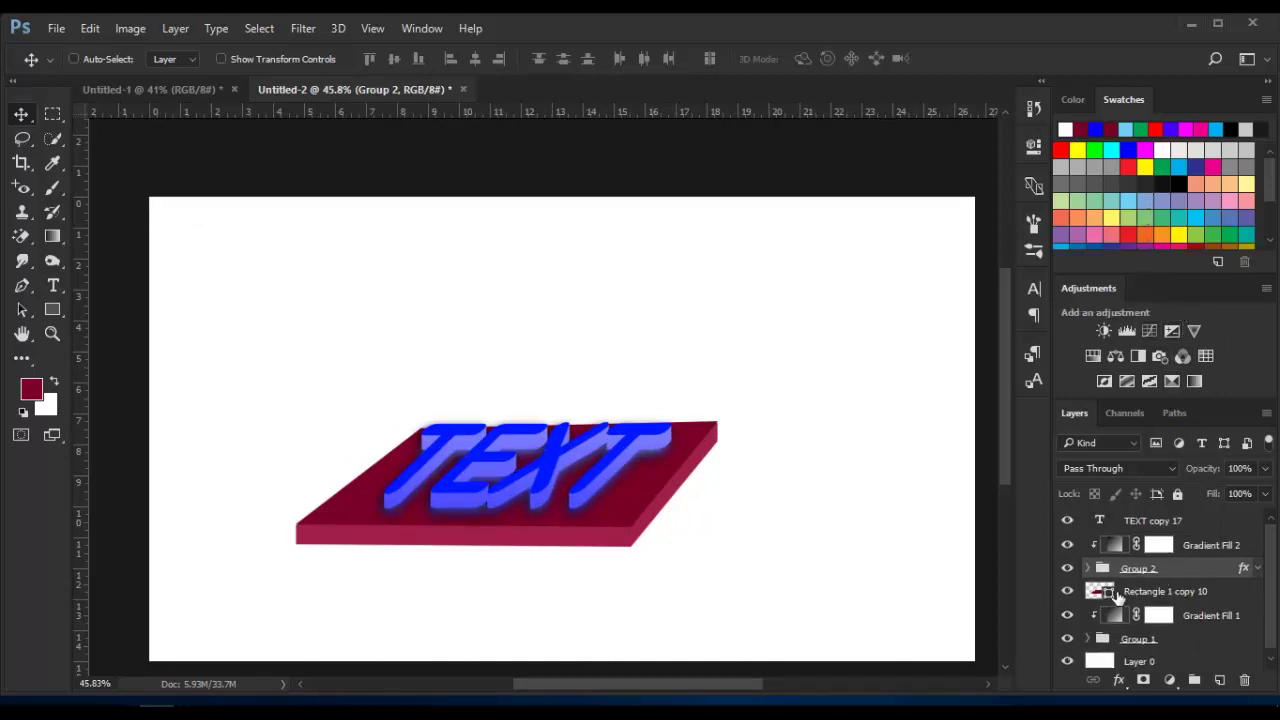
{"action": "left_click", "coordinate": [1258, 568]}
{"action": "left_click", "coordinate": [1258, 568]}
{"action": "left_click", "coordinate": [1169, 680]}
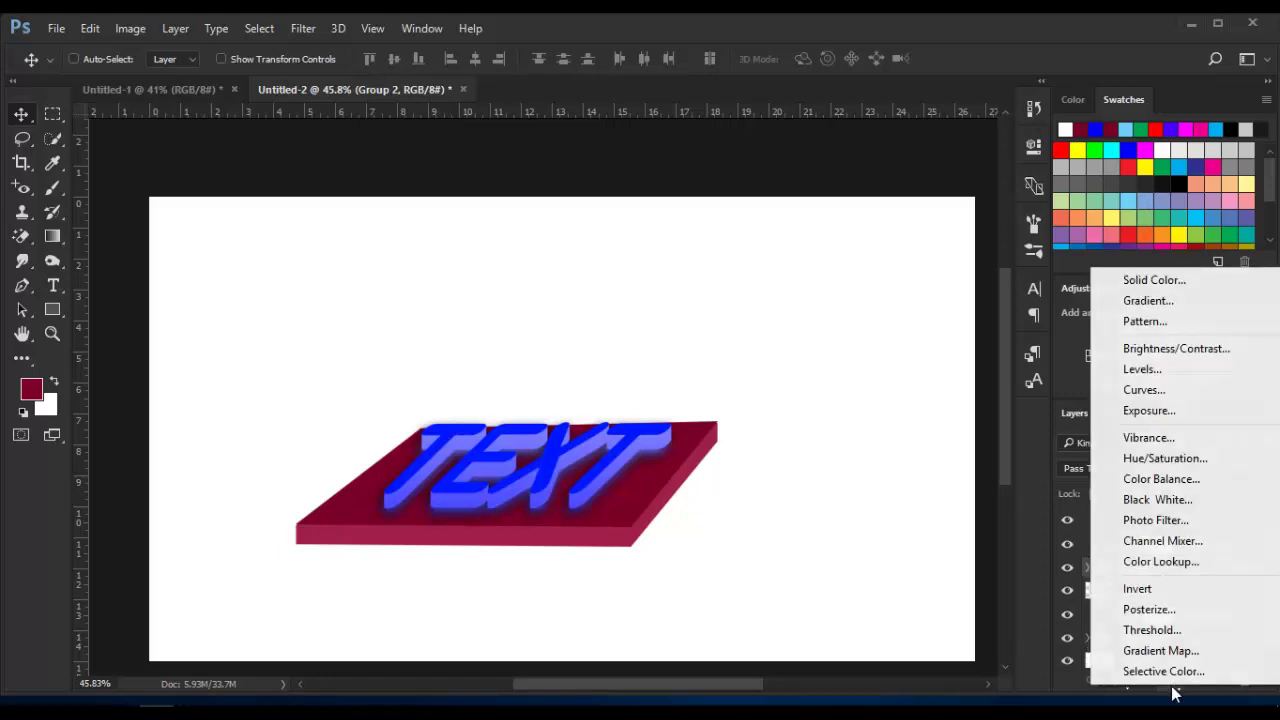
- Add a gradient fill from the Neutral Density preset with a black left stop
{"action": "left_click", "coordinate": [1176, 296]}
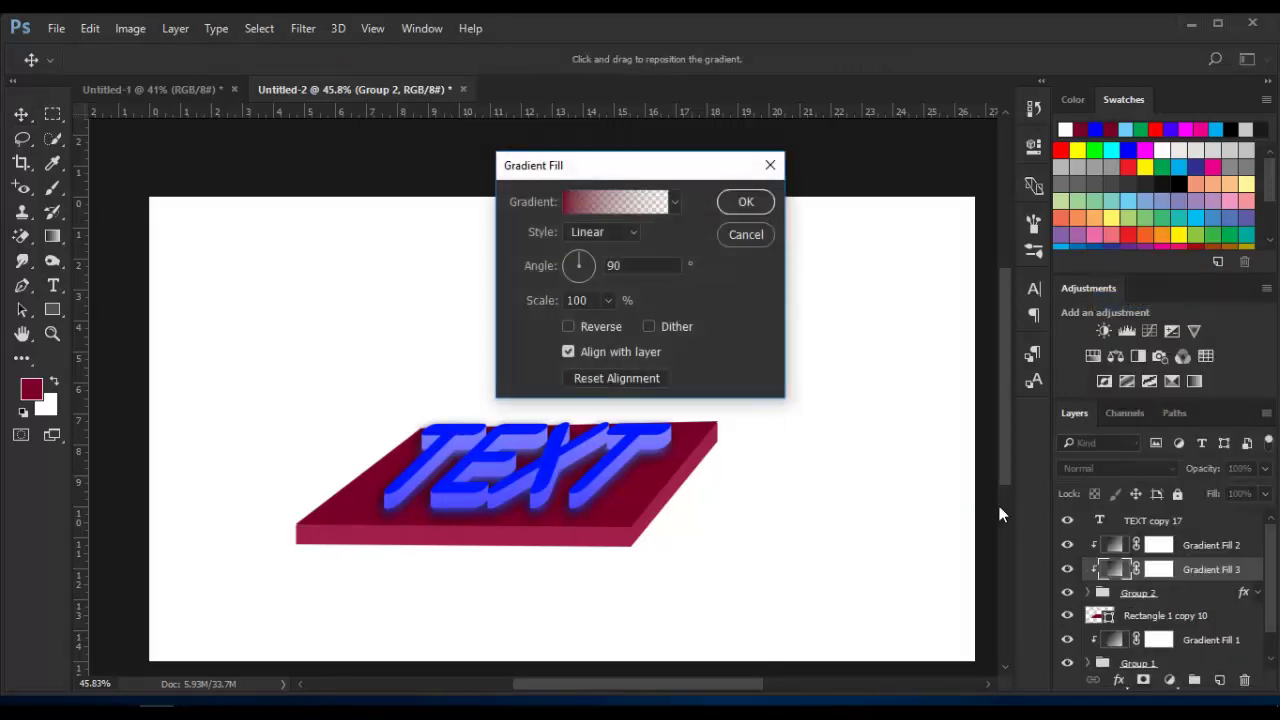
{"action": "left_click", "coordinate": [632, 202]}
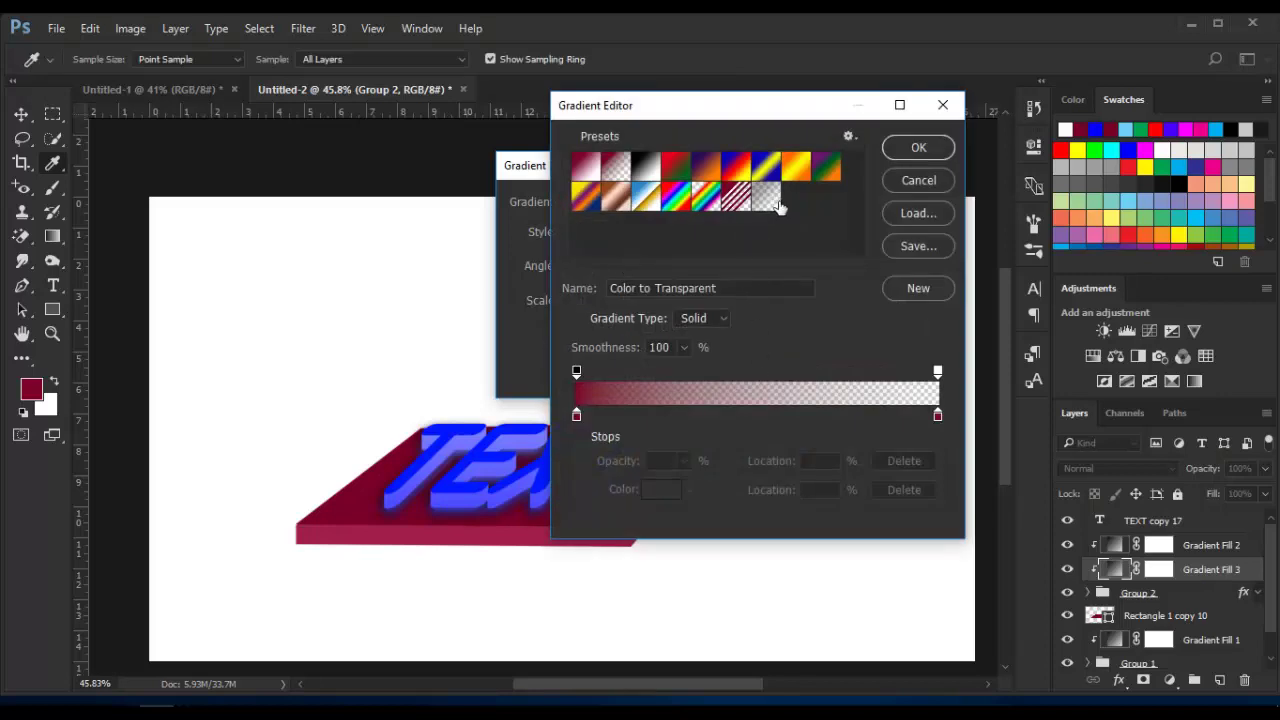
{"action": "left_click", "coordinate": [766, 197]}
{"action": "left_click", "coordinate": [576, 415]}
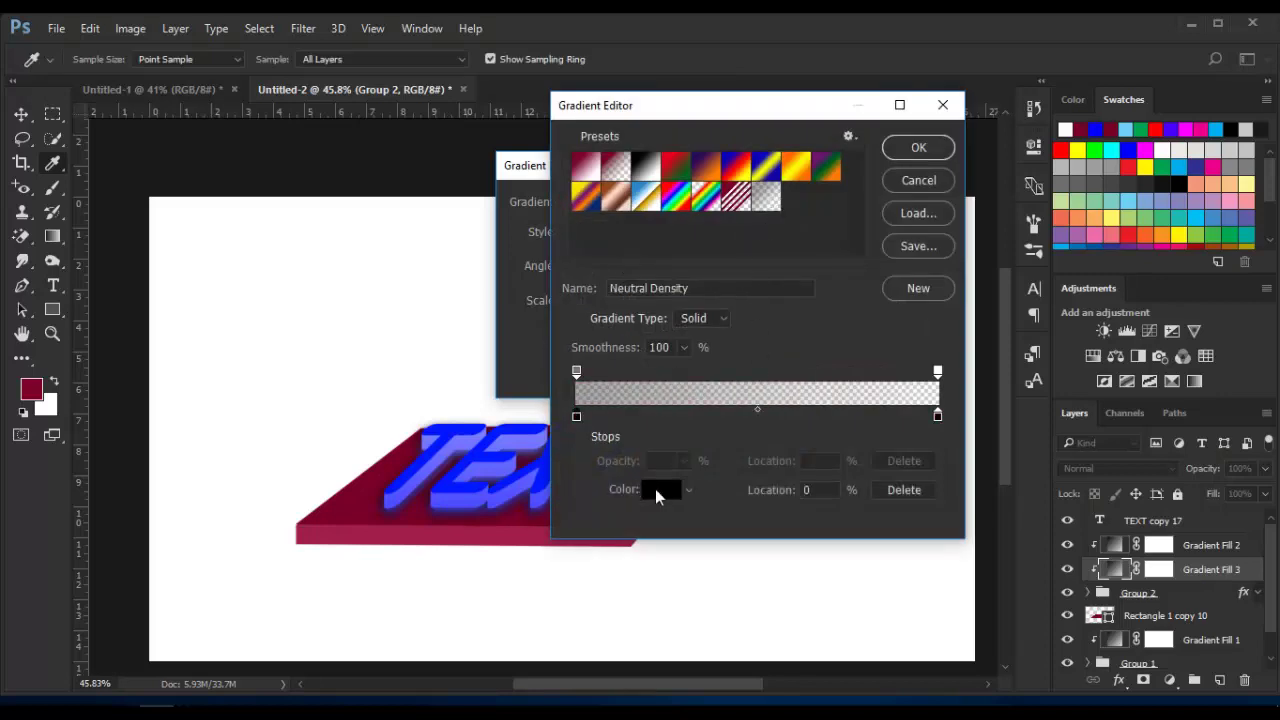
{"action": "left_click", "coordinate": [660, 489]}
{"action": "left_click", "coordinate": [724, 406]}
{"action": "left_click_drag", "start_coordinate": [700, 498], "coordinate": [660, 540]}
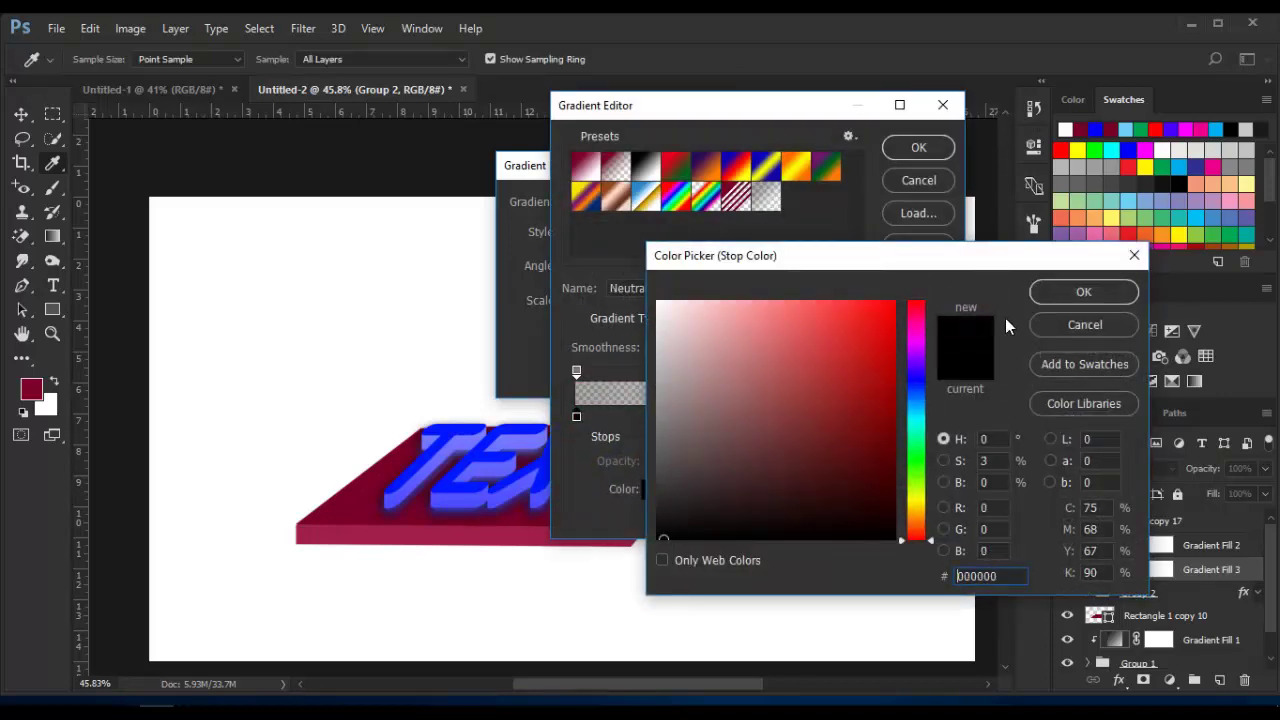
{"action": "left_click", "coordinate": [1062, 296]}
- Set the left end to 100% opacity and the right stop to opaque white
{"action": "left_click", "coordinate": [576, 371]}
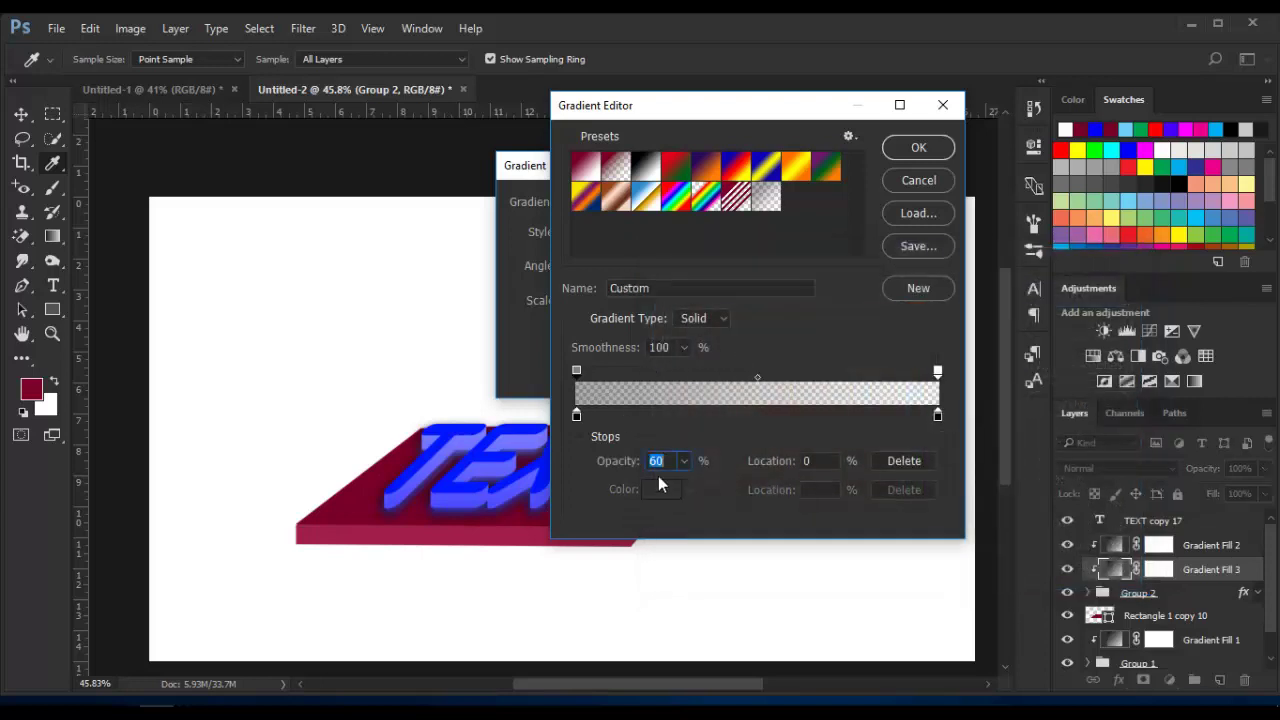
{"action": "type", "text": "100"}
{"action": "key", "text": "Return"}
{"action": "left_click", "coordinate": [937, 415]}
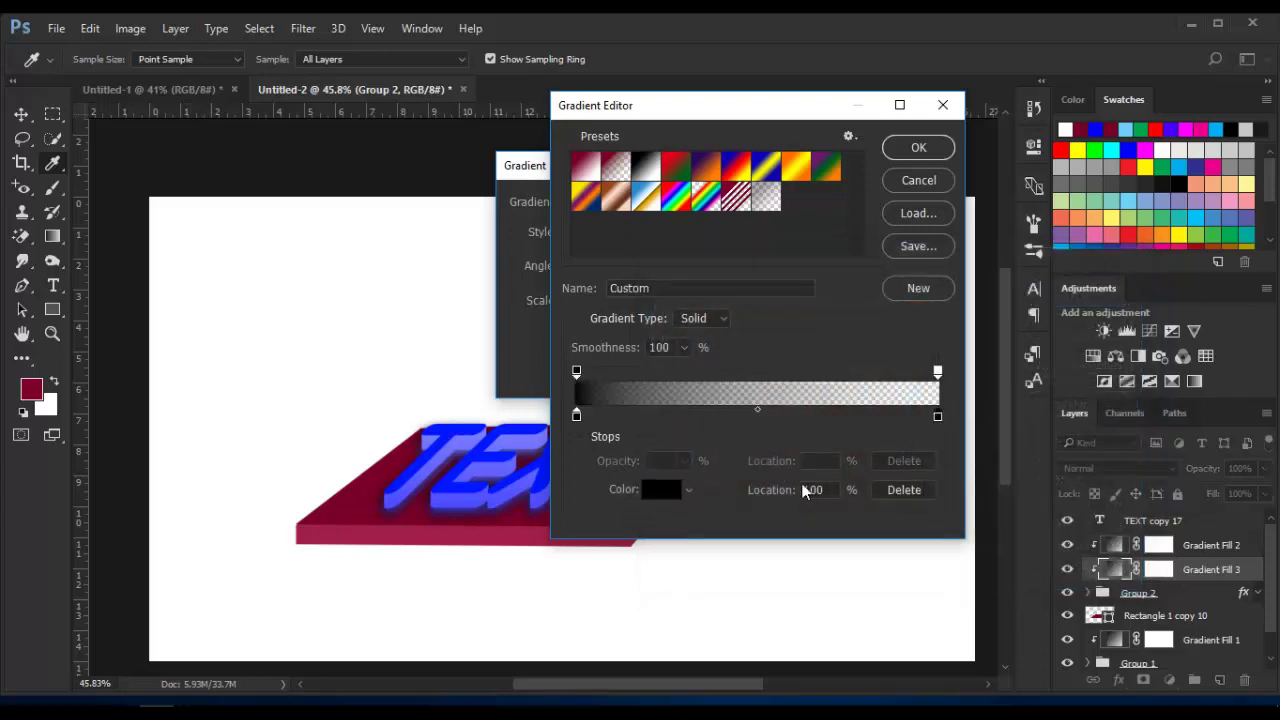
{"action": "left_click", "coordinate": [660, 489]}
{"action": "left_click_drag", "start_coordinate": [692, 463], "coordinate": [657, 301]}
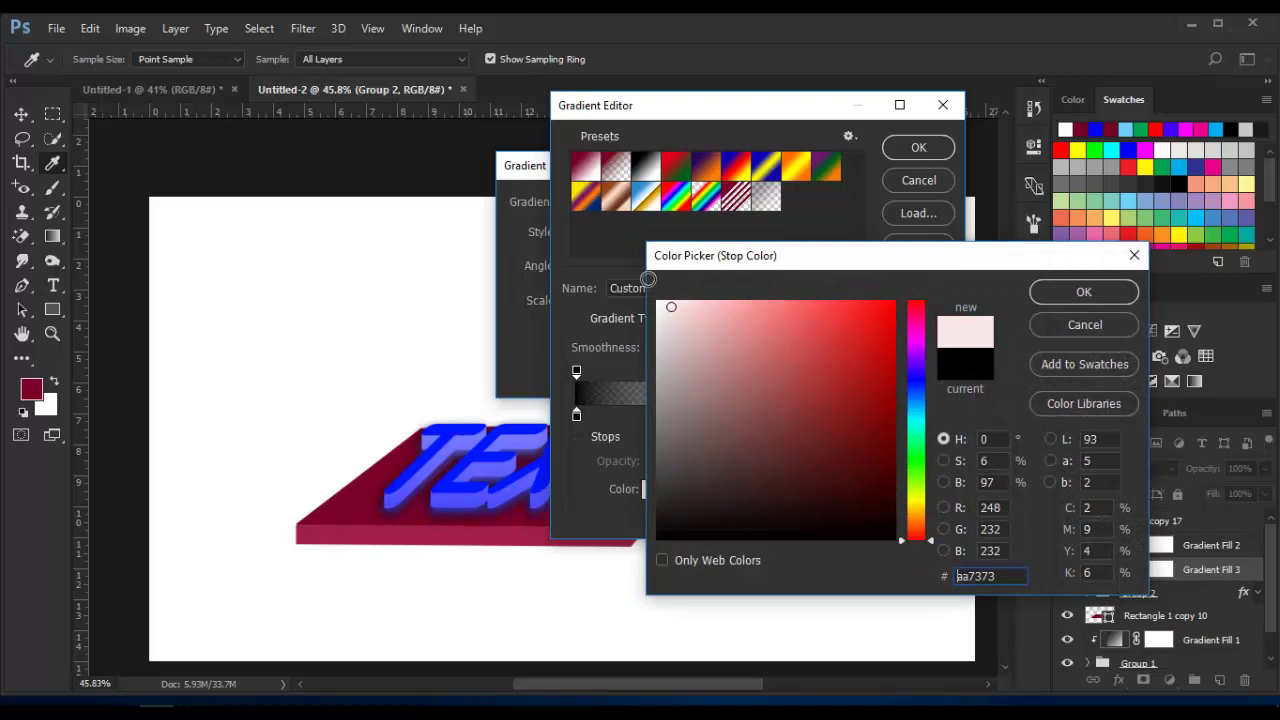
{"action": "left_click", "coordinate": [1084, 291]}
{"action": "left_click", "coordinate": [938, 374]}
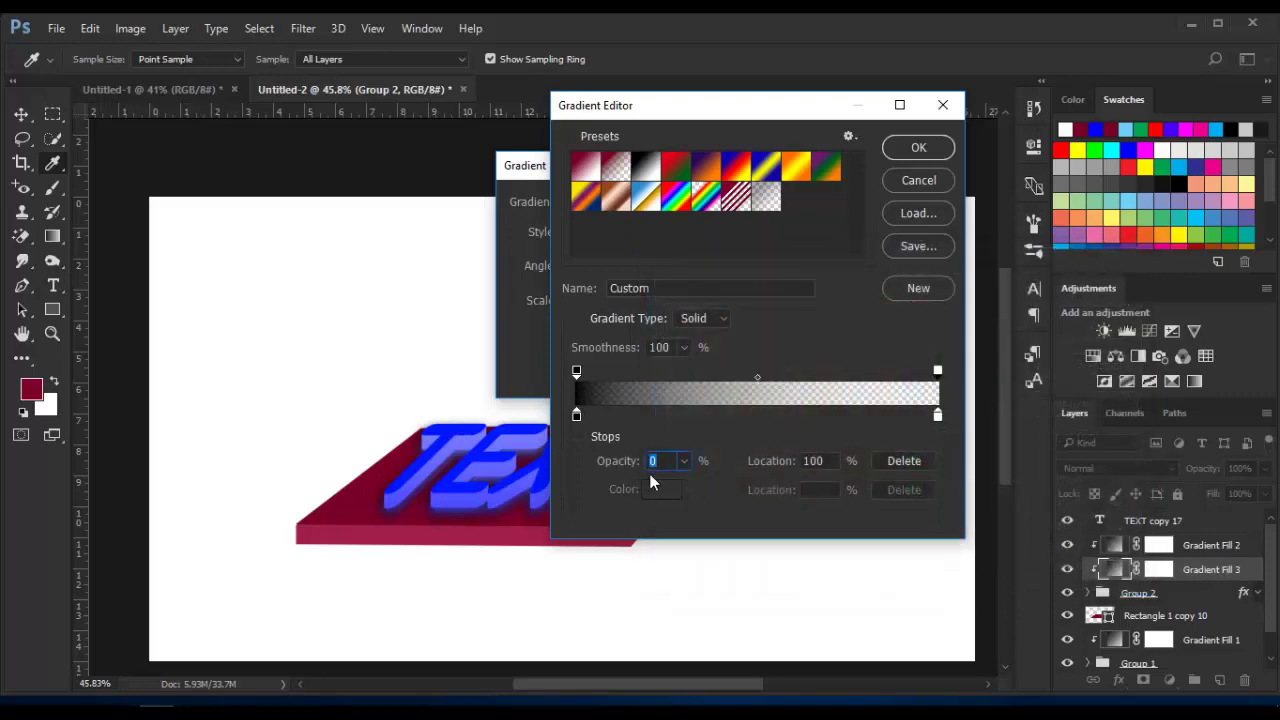
{"action": "left_click_drag", "start_coordinate": [634, 466], "coordinate": [840, 468]}
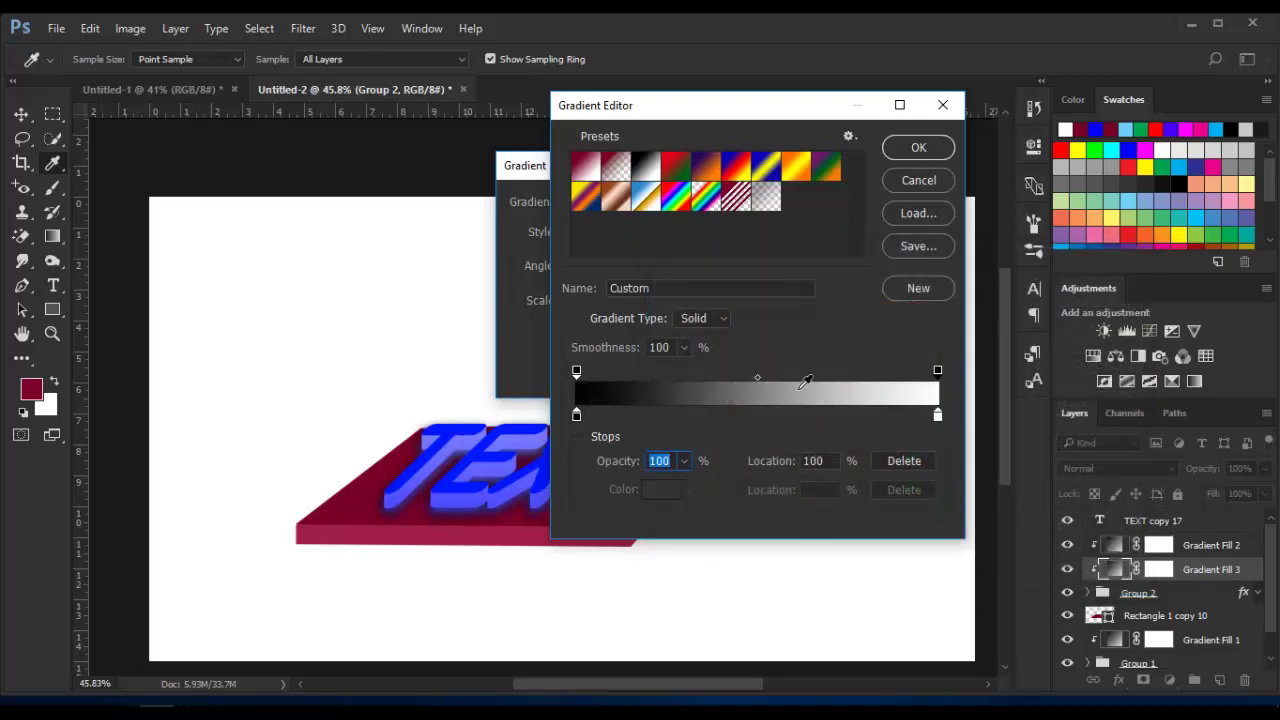
- Set the gradient style to Radial and apply Gradient Fill 3
{"action": "left_click", "coordinate": [920, 152]}
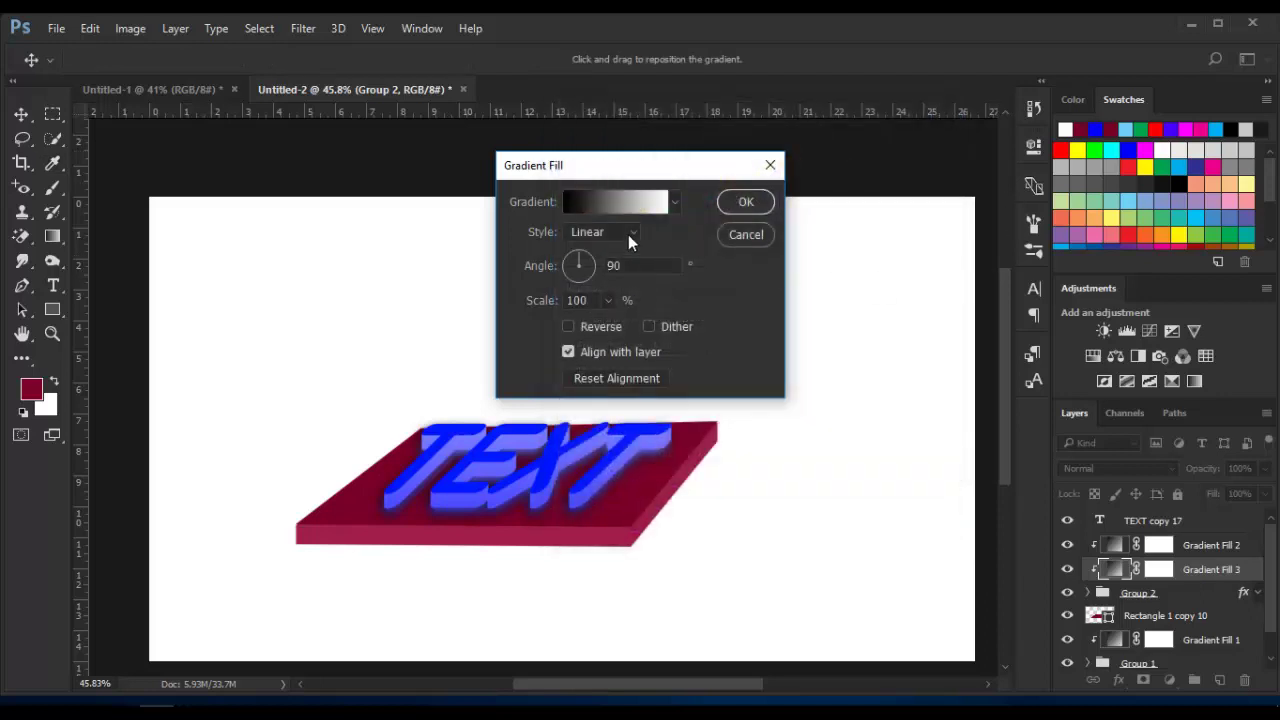
{"action": "left_click", "coordinate": [600, 232]}
{"action": "left_click", "coordinate": [600, 246]}
{"action": "key", "text": "Down"}
{"action": "left_click", "coordinate": [745, 203]}
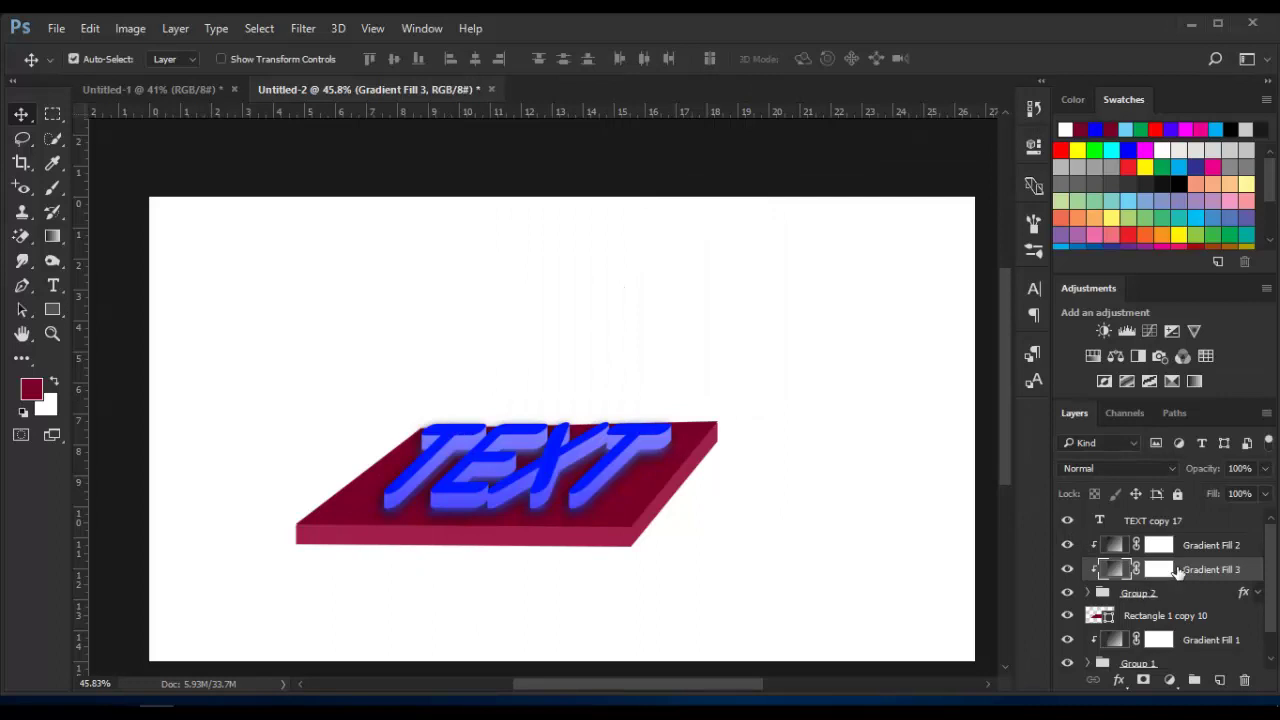
{"action": "scroll", "coordinate": [1190, 615], "scroll_direction": "down", "scroll_amount": 1}
- In Layer 0's Layer Style, turn off Bevel & Emboss and enable Gradient Overlay
{"action": "left_click", "coordinate": [1155, 655]}
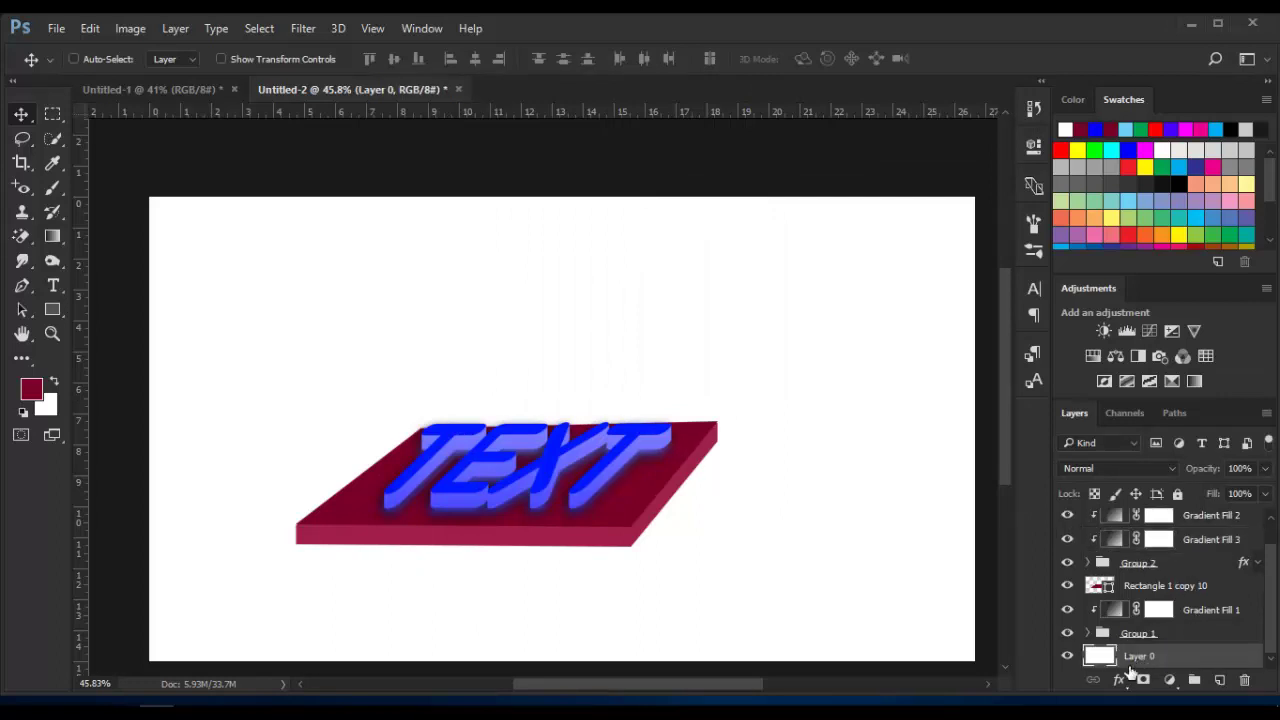
{"action": "left_click", "coordinate": [1120, 682]}
{"action": "left_click", "coordinate": [1149, 452]}
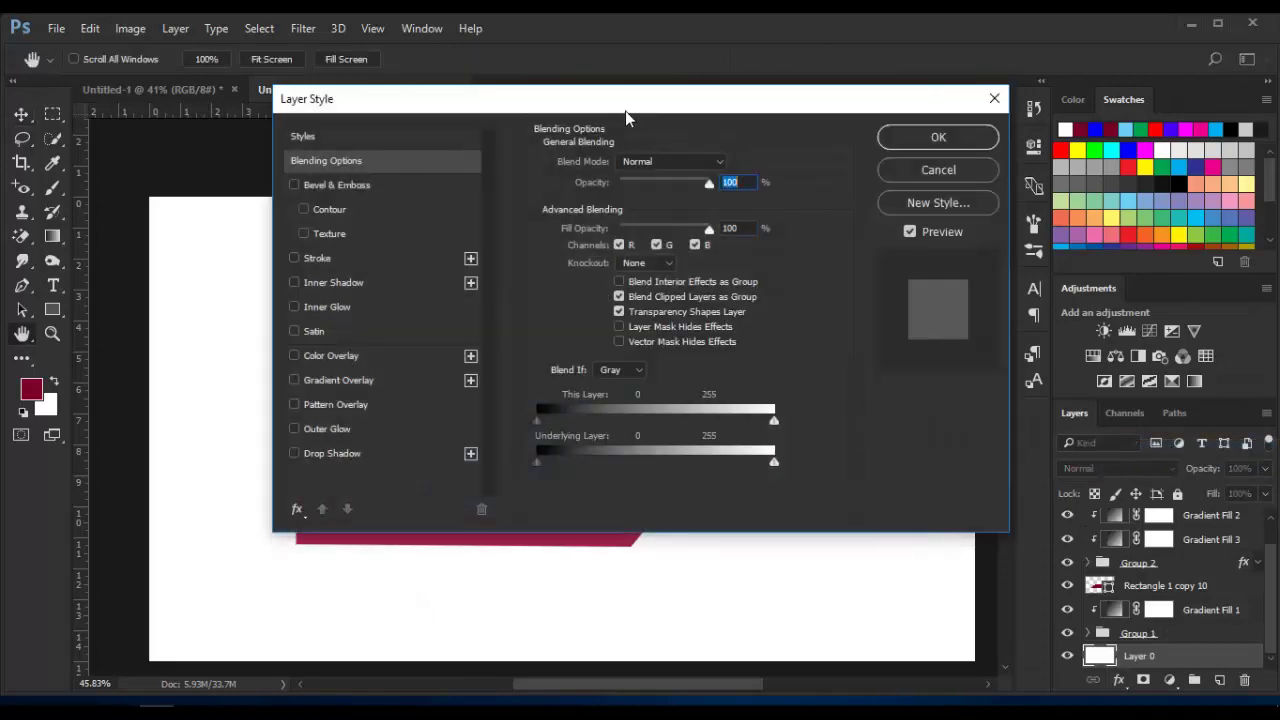
{"action": "left_click_drag", "start_coordinate": [625, 110], "coordinate": [985, 131]}
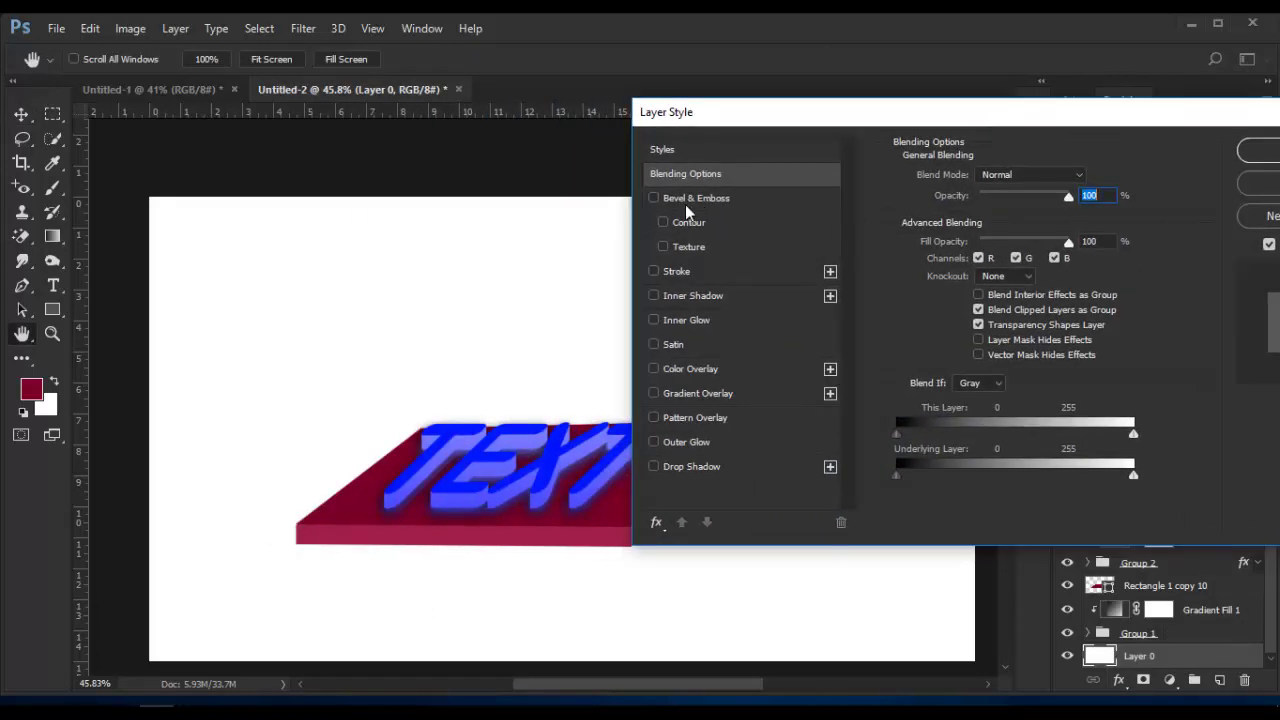
{"action": "left_click", "coordinate": [655, 198]}
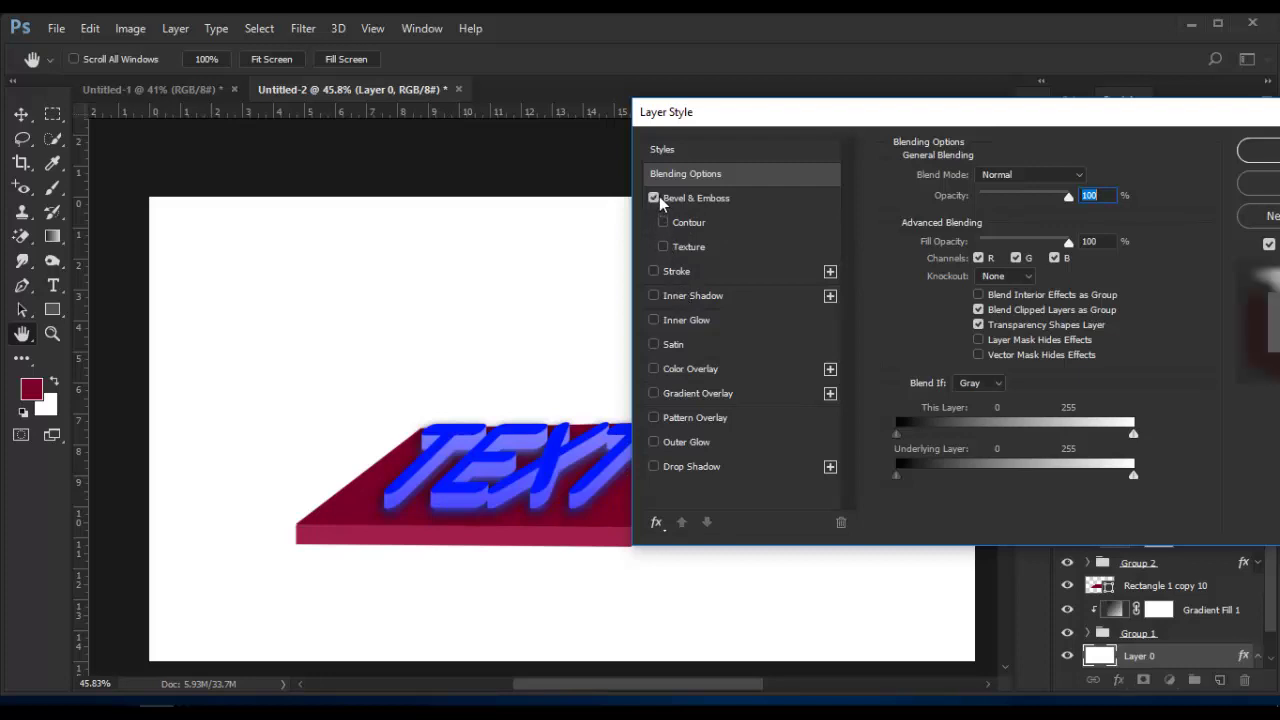
{"action": "left_click", "coordinate": [656, 198]}
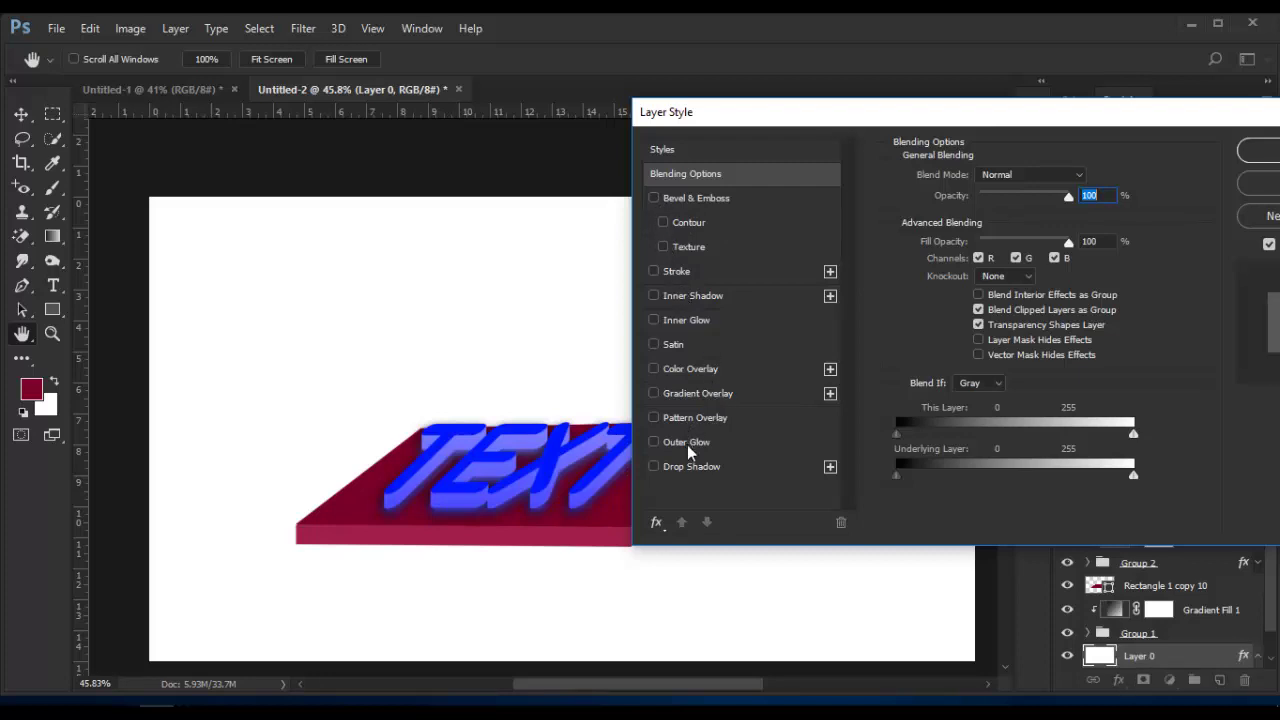
{"action": "left_click", "coordinate": [652, 393]}
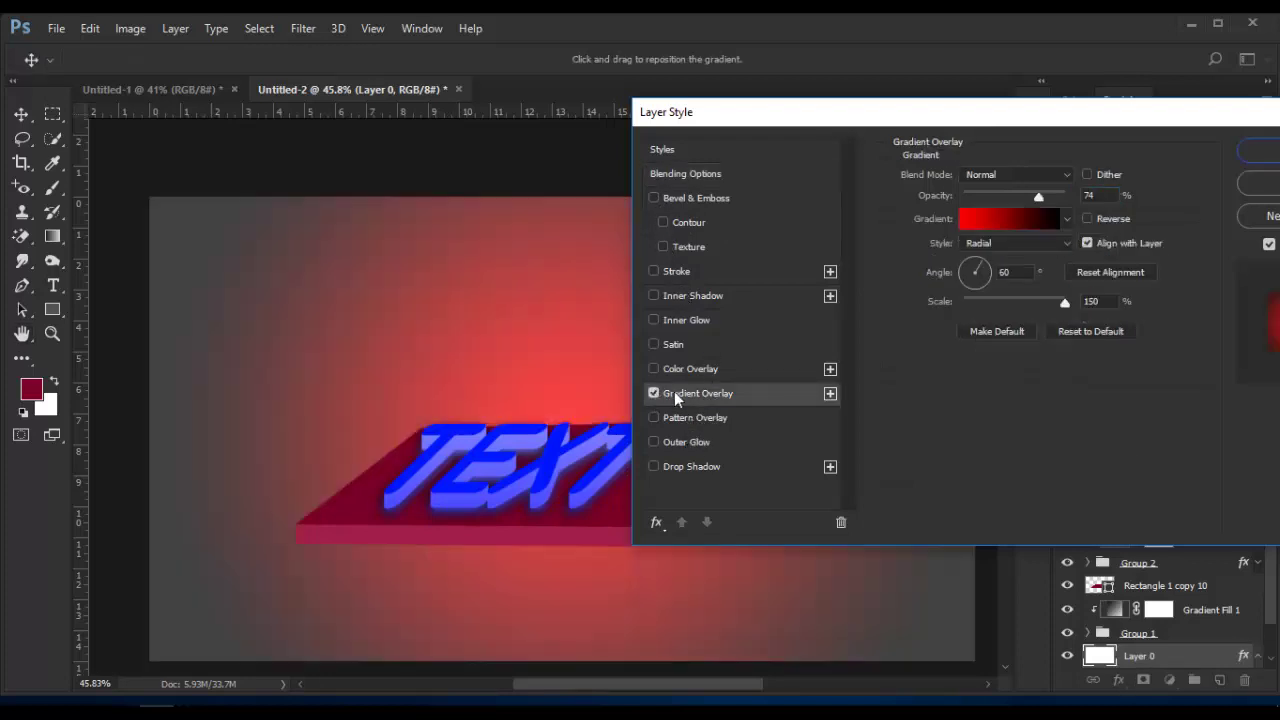
- Load the Neutral Density preset into the overlay gradient and make its left end fully opaque
{"action": "left_click", "coordinate": [1033, 228]}
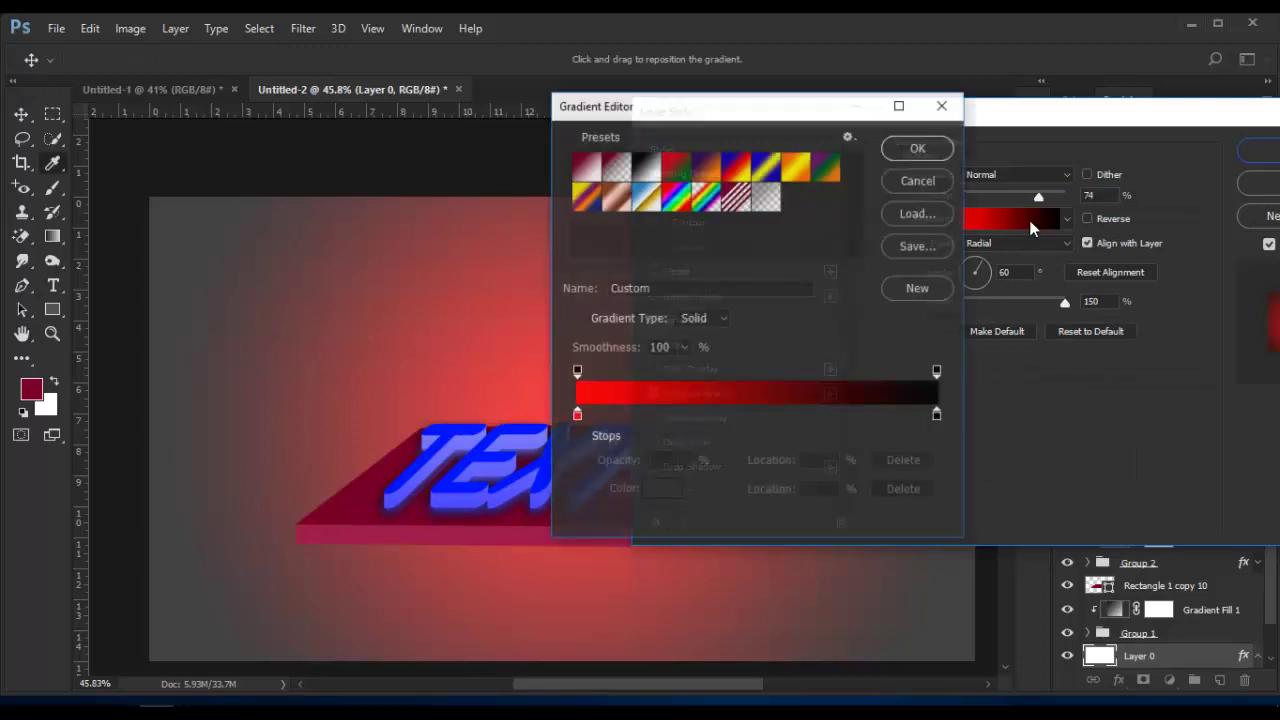
{"action": "left_click", "coordinate": [766, 197]}
{"action": "left_click", "coordinate": [576, 416]}
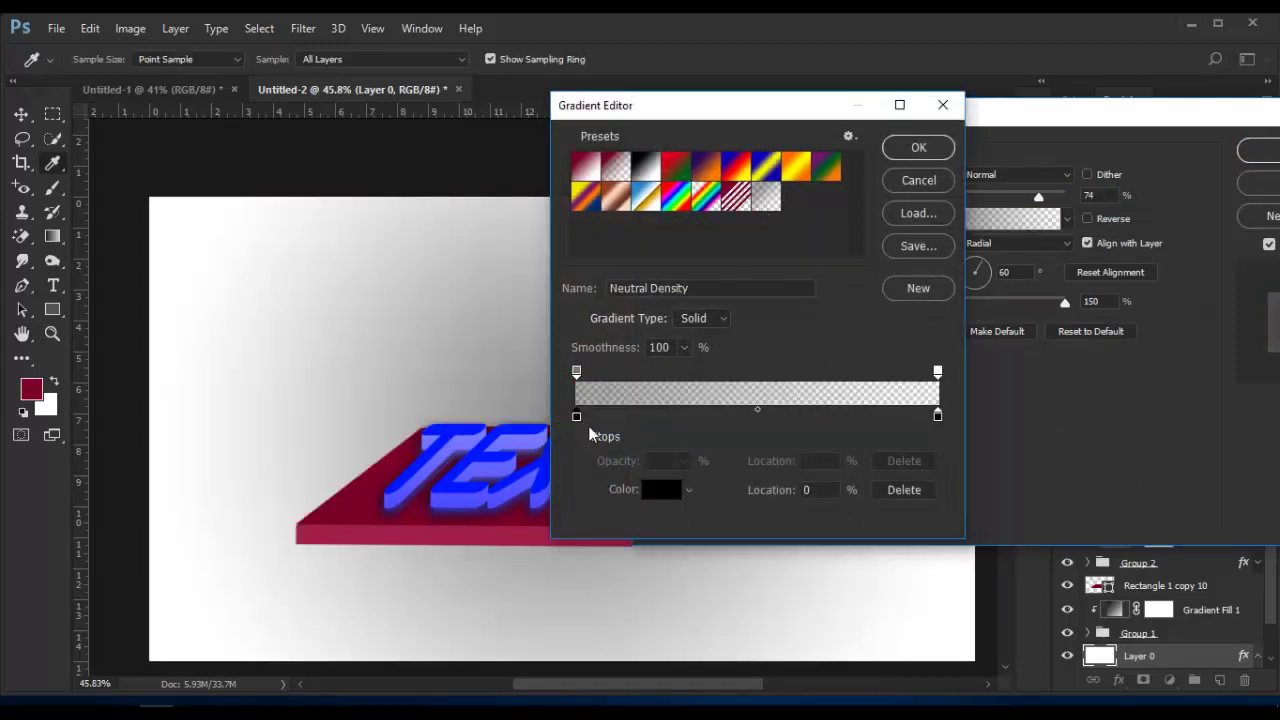
{"action": "left_click", "coordinate": [576, 372]}
{"action": "left_click_drag", "start_coordinate": [618, 462], "coordinate": [799, 486]}
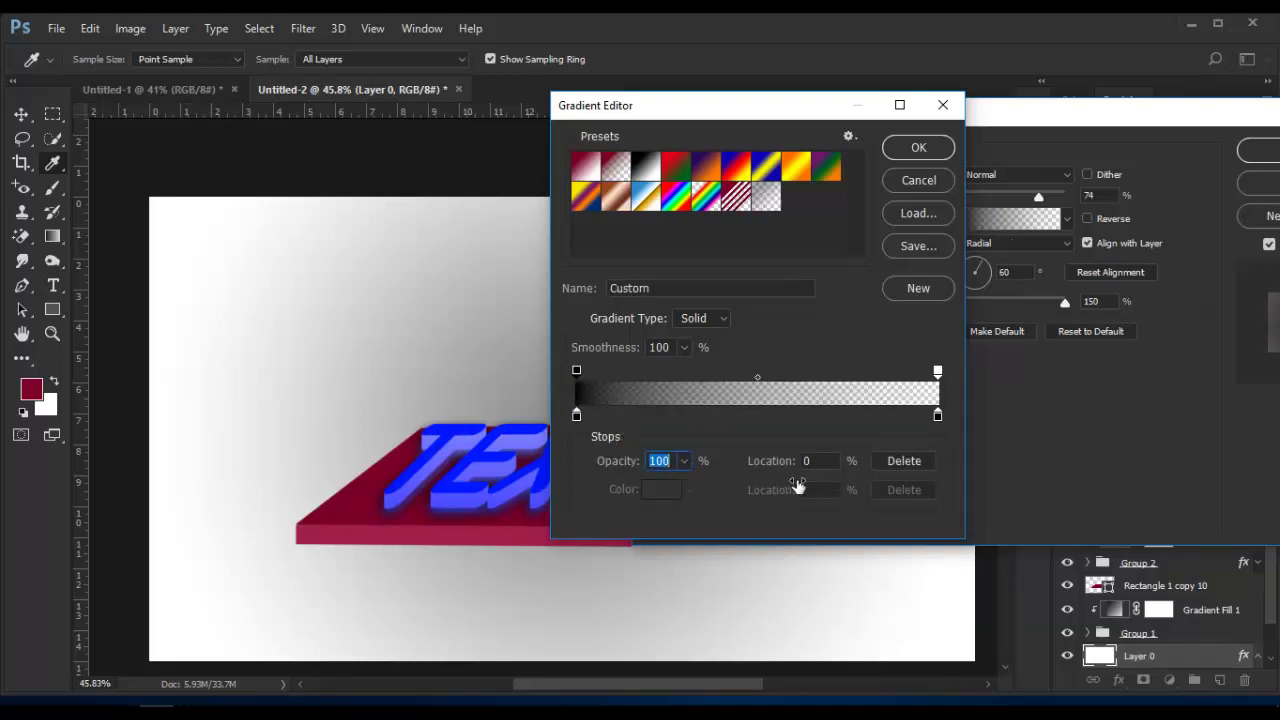
{"action": "left_click", "coordinate": [933, 416]}
{"action": "mouse_move", "coordinate": [872, 416]}
{"action": "left_mouse_down"}
{"action": "mouse_move", "coordinate": [671, 416]}
{"action": "mouse_move", "coordinate": [337, 380]}
{"action": "left_mouse_up"}
{"action": "left_click", "coordinate": [937, 416]}
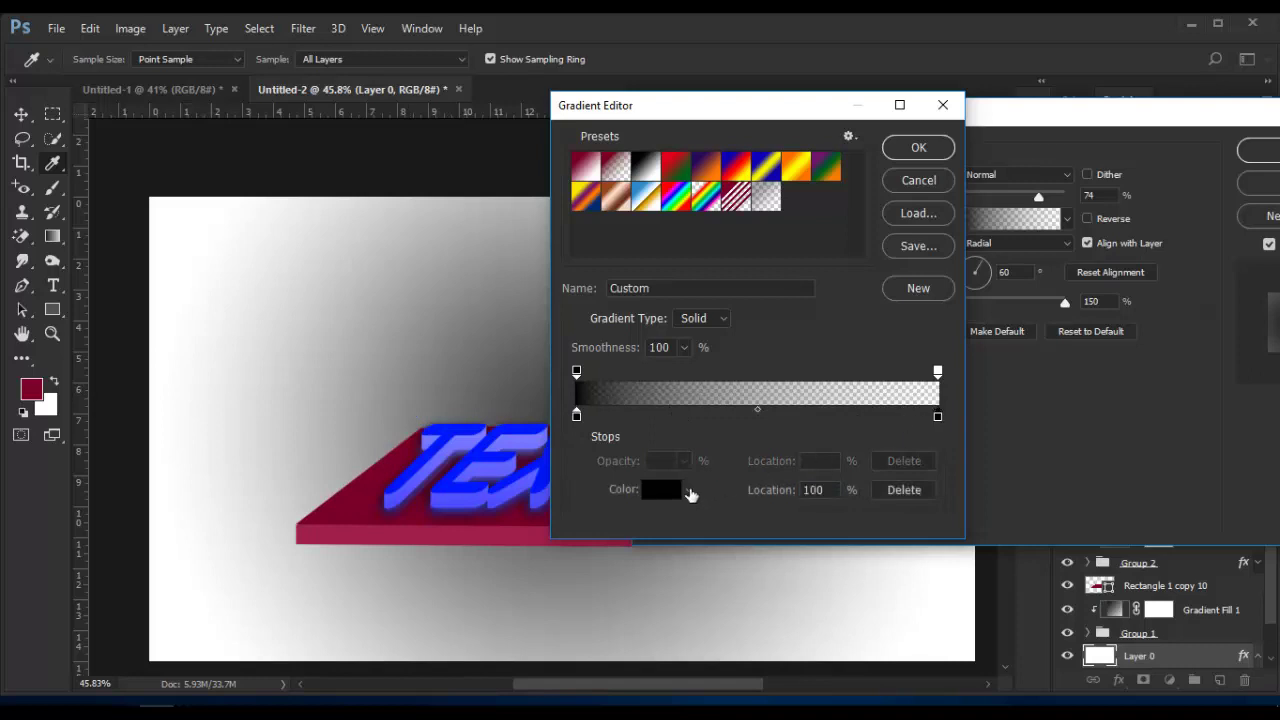
- Set the right stop to white (ffffff) at 100% opacity
{"action": "left_click", "coordinate": [689, 493]}
{"action": "type", "text": "ffffff"}
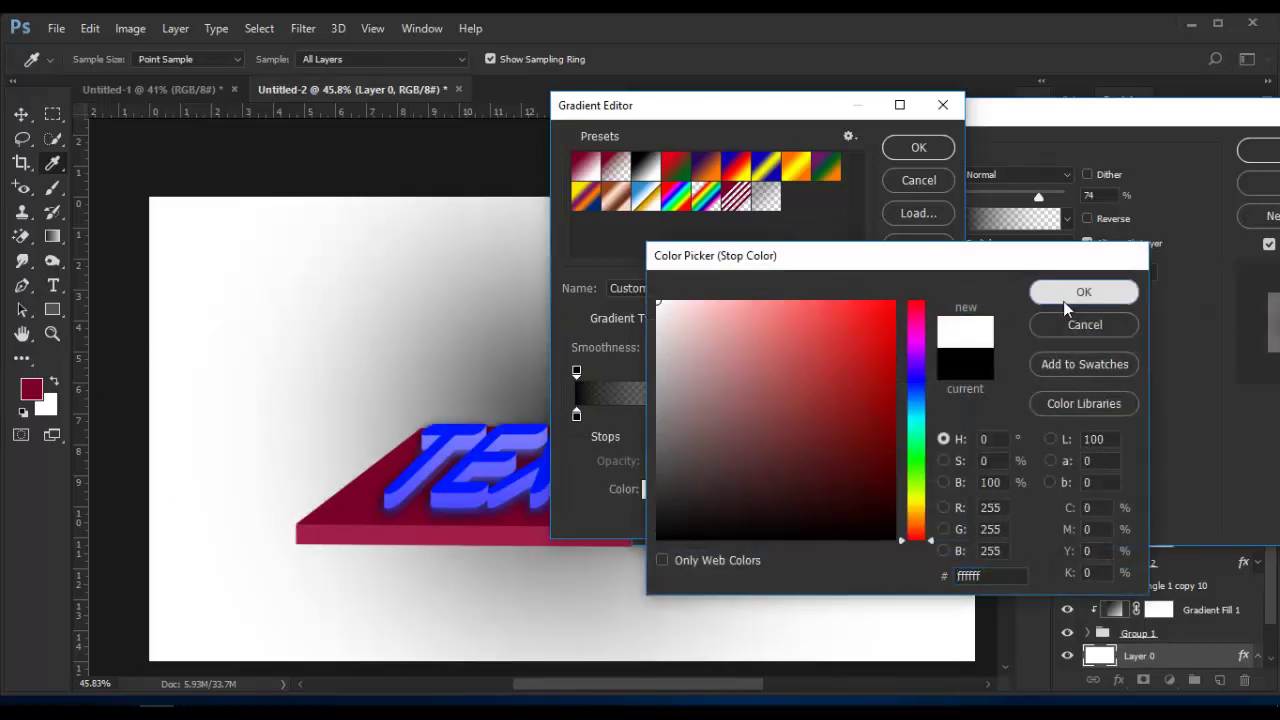
{"action": "left_click", "coordinate": [1068, 296]}
{"action": "left_click", "coordinate": [937, 370]}
{"action": "double_click", "coordinate": [652, 460]}
{"action": "type", "text": "3"}
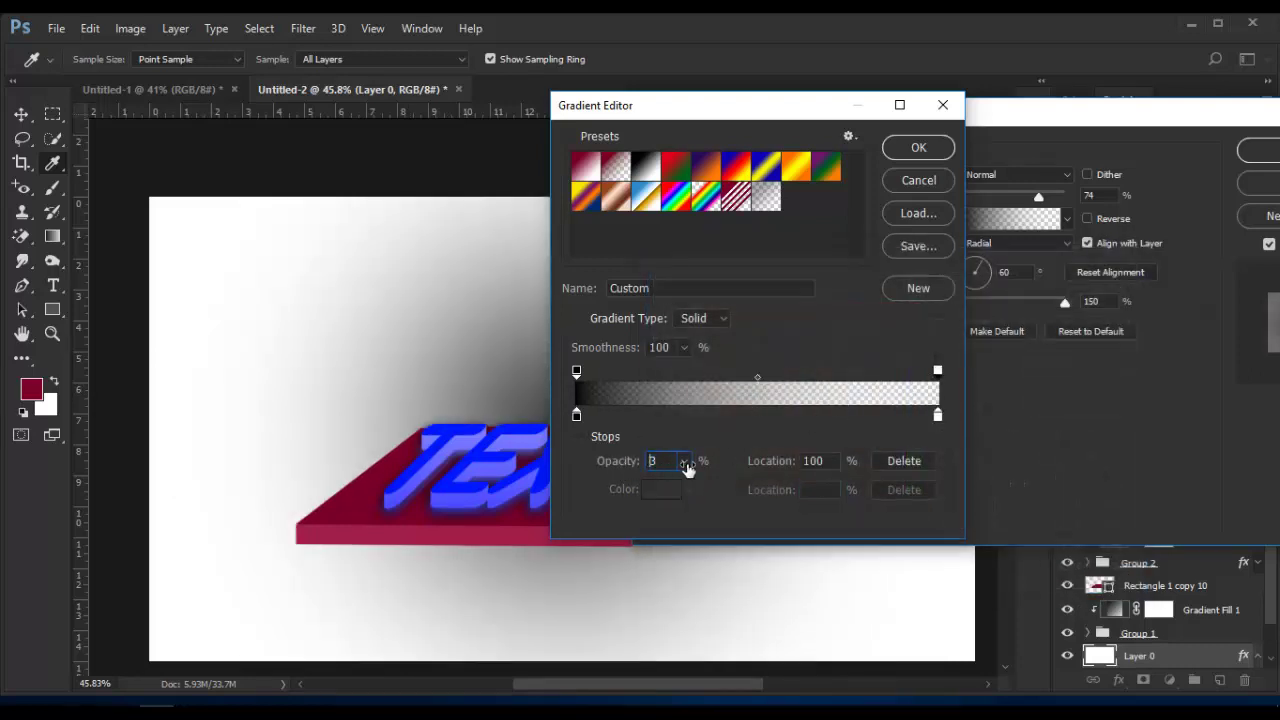
{"action": "key", "text": "BackSpace"}
{"action": "type", "text": "100"}
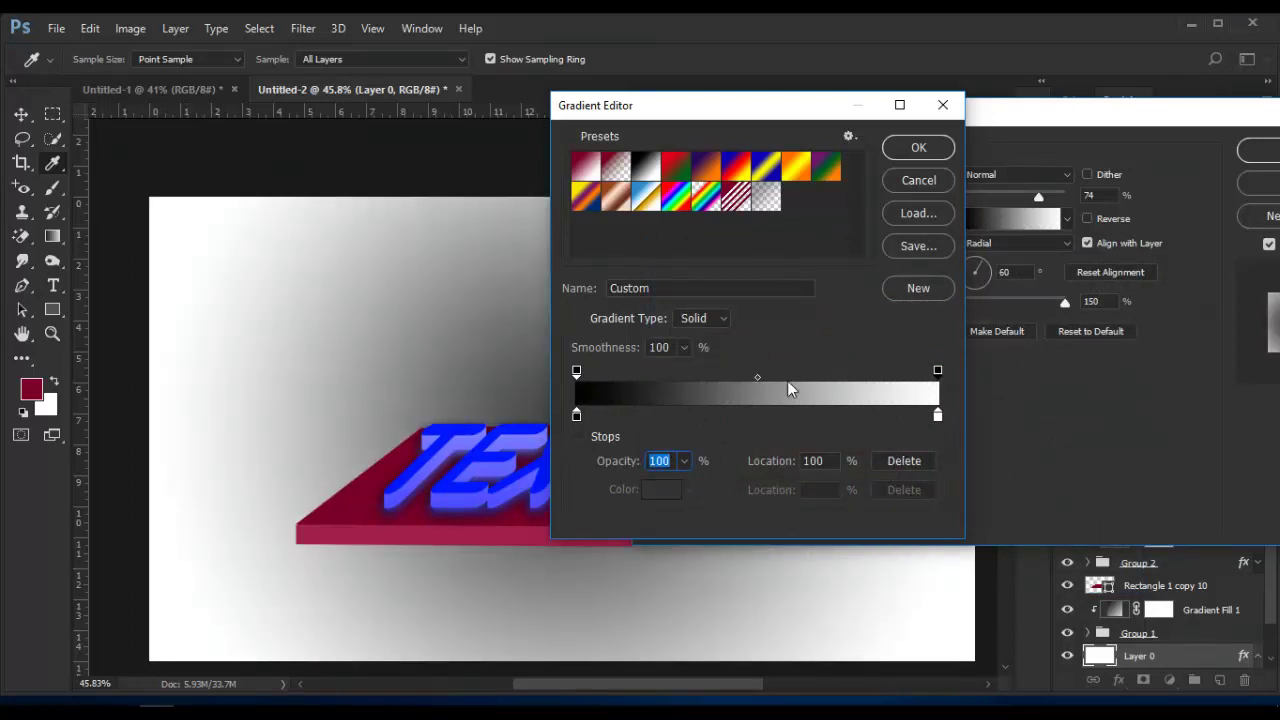
- Recolour the left stop pale pink and the right stop black, then accept the gradient
{"action": "left_click", "coordinate": [576, 414]}
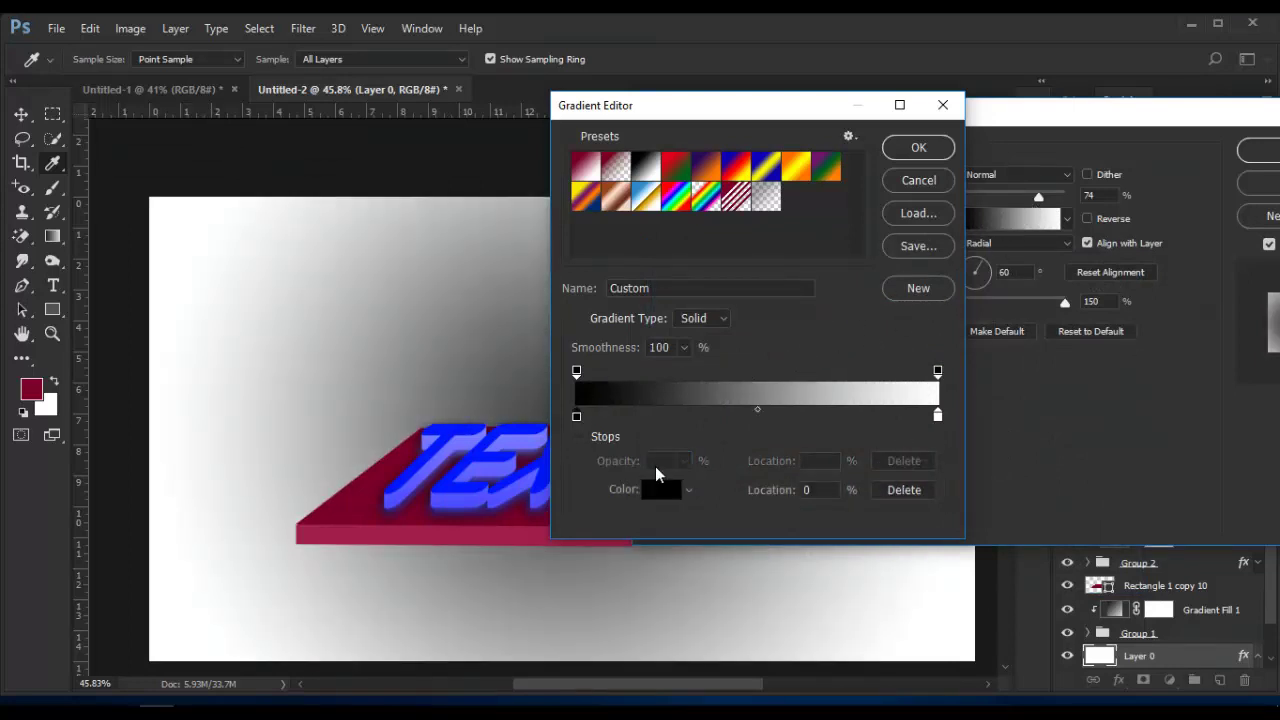
{"action": "left_click", "coordinate": [660, 489]}
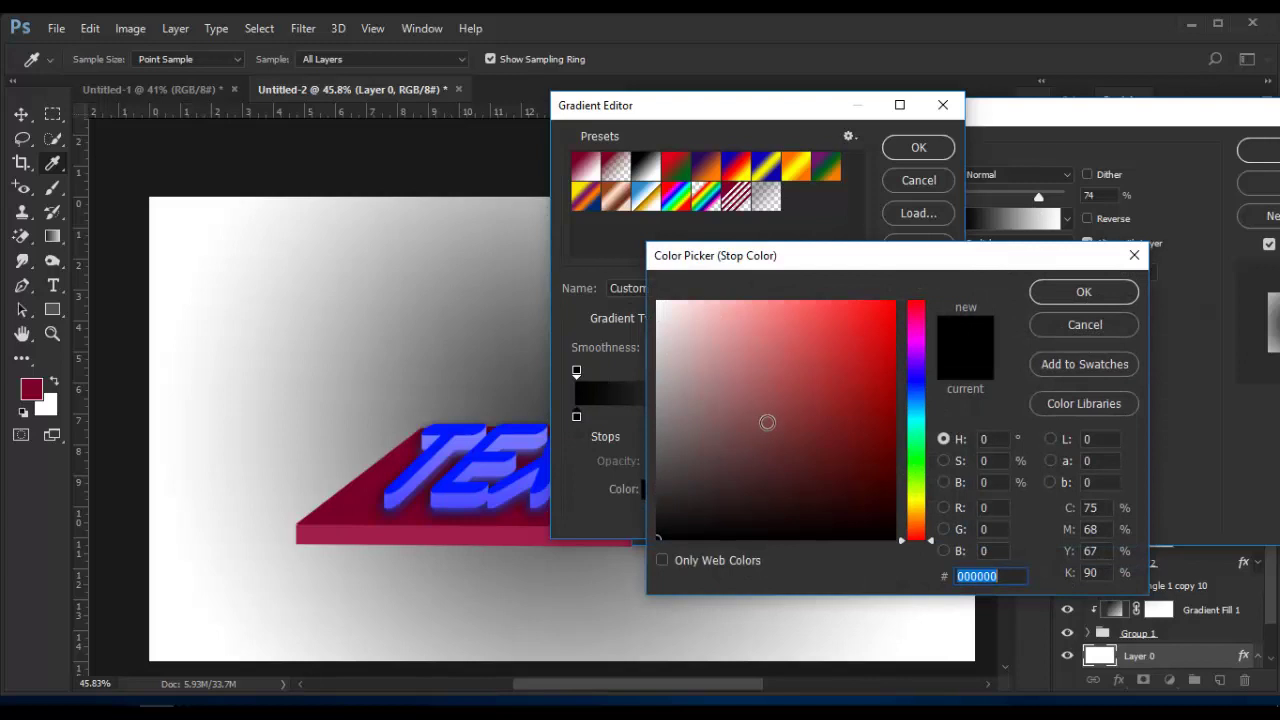
{"action": "left_click", "coordinate": [767, 422]}
{"action": "left_click", "coordinate": [674, 317]}
{"action": "left_click", "coordinate": [1082, 290]}
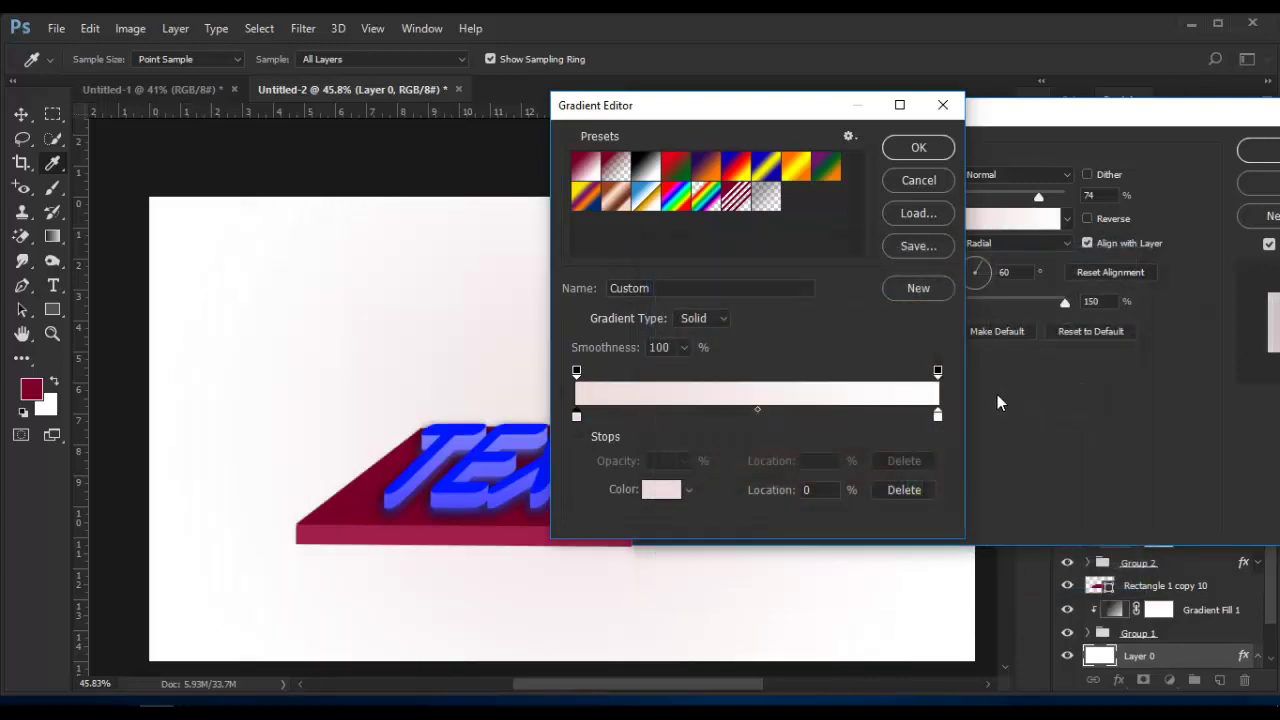
{"action": "left_click", "coordinate": [936, 416]}
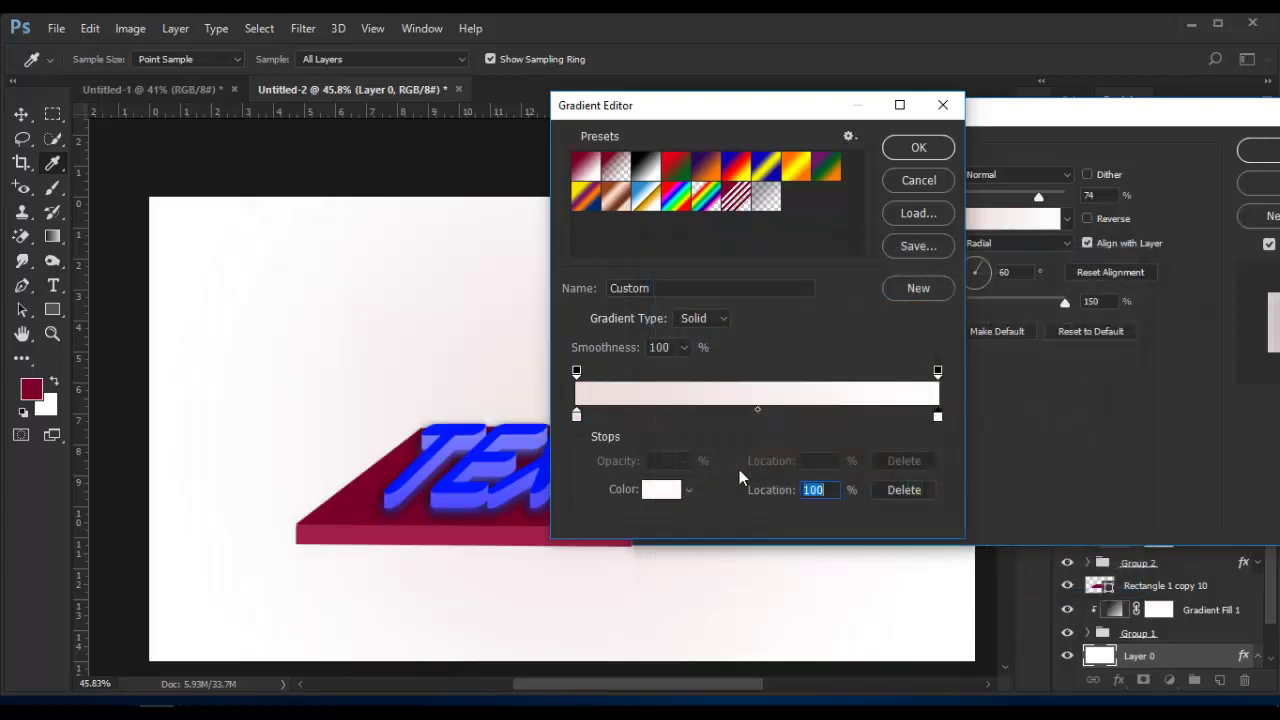
{"action": "left_click", "coordinate": [661, 489]}
{"action": "left_click_drag", "start_coordinate": [896, 302], "coordinate": [898, 540]}
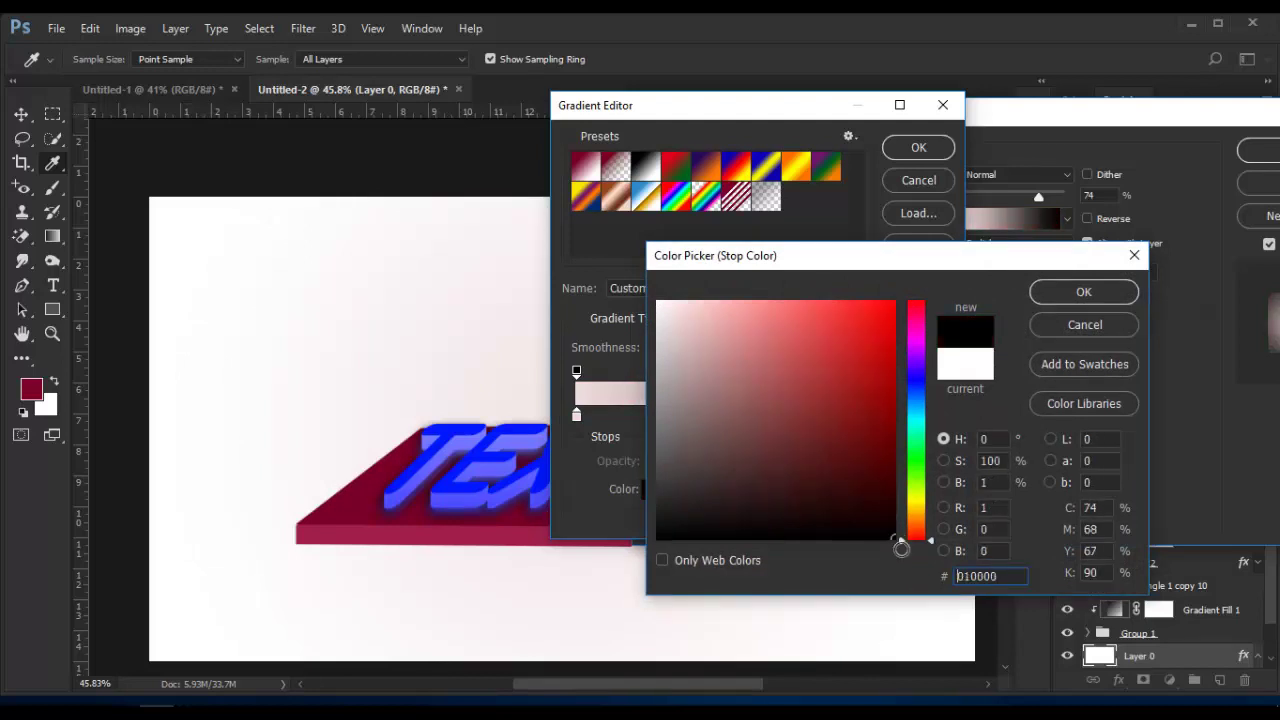
{"action": "left_click", "coordinate": [1083, 291]}
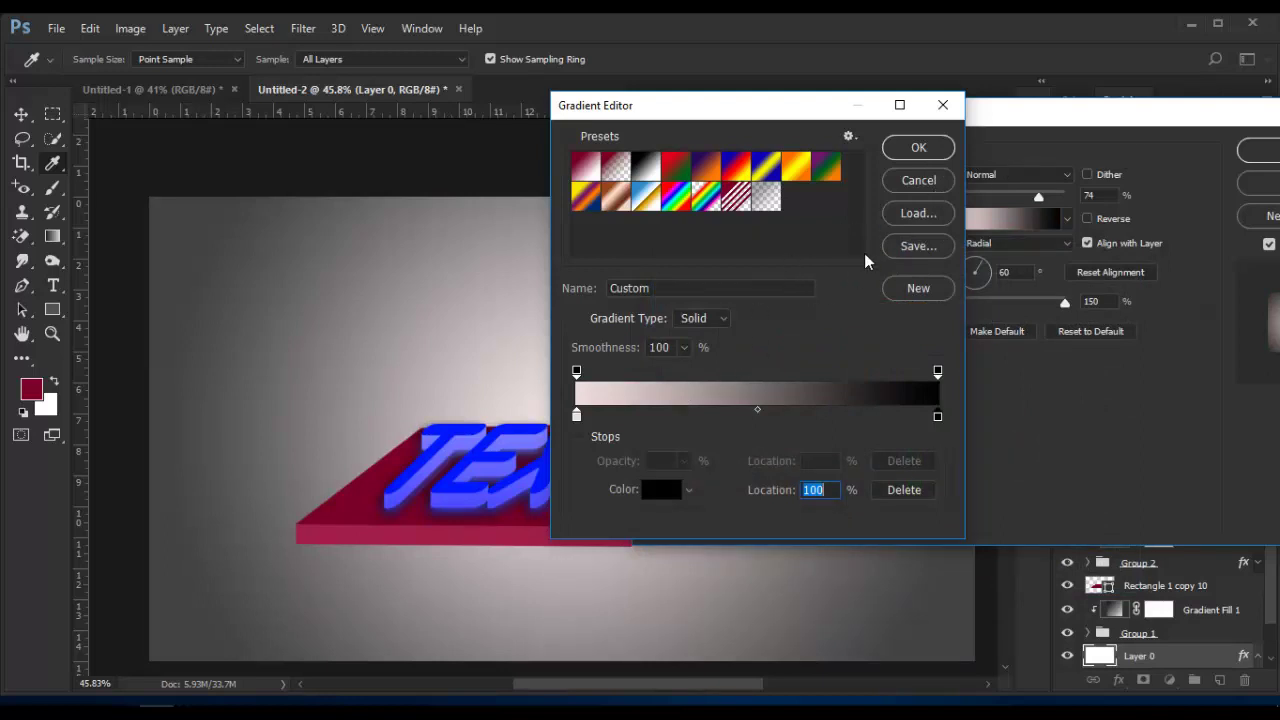
{"action": "left_click", "coordinate": [917, 148]}
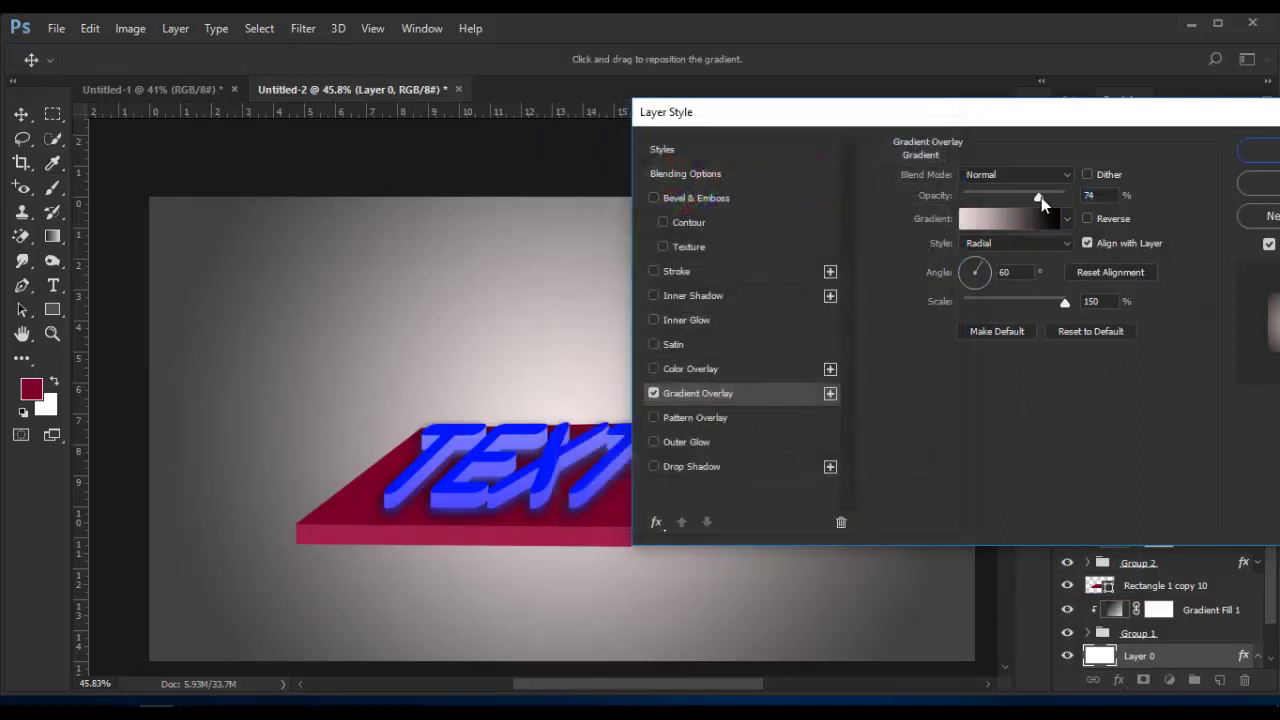
- Set the Gradient Overlay opacity to about 73% and apply the layer style
{"action": "left_click_drag", "start_coordinate": [1041, 197], "coordinate": [1049, 196]}
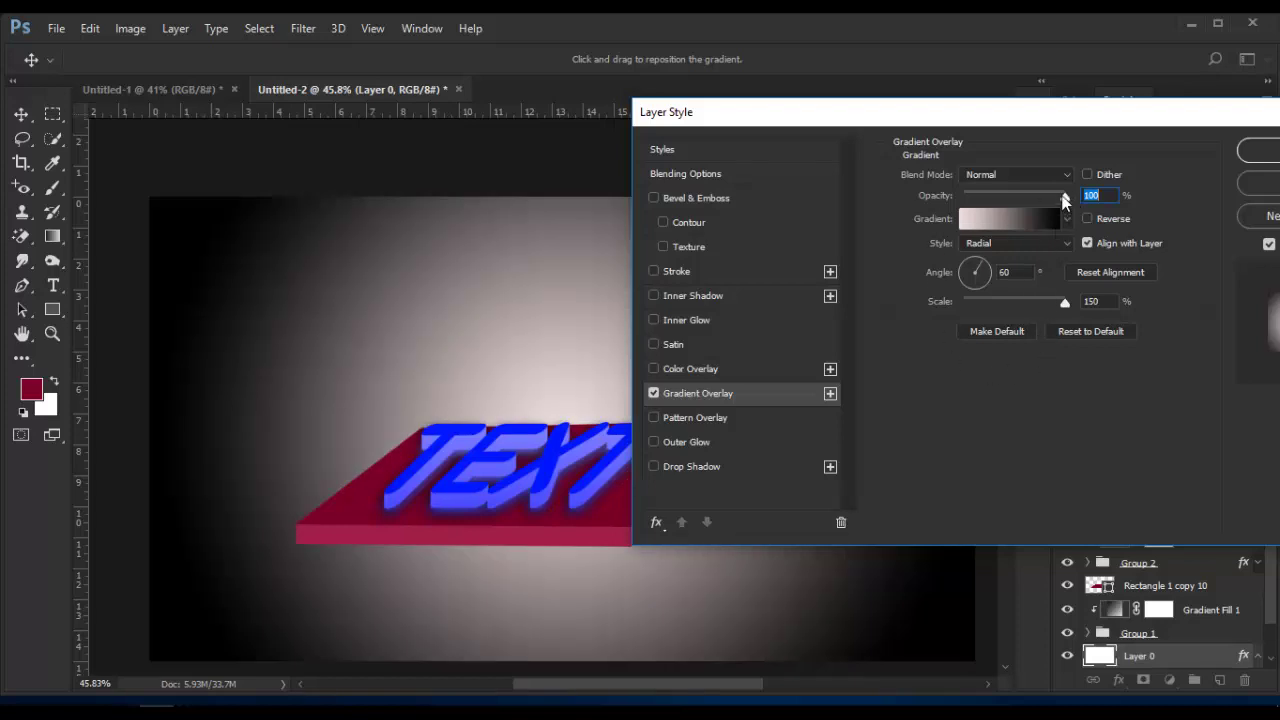
{"action": "left_click_drag", "start_coordinate": [1064, 197], "coordinate": [1038, 197]}
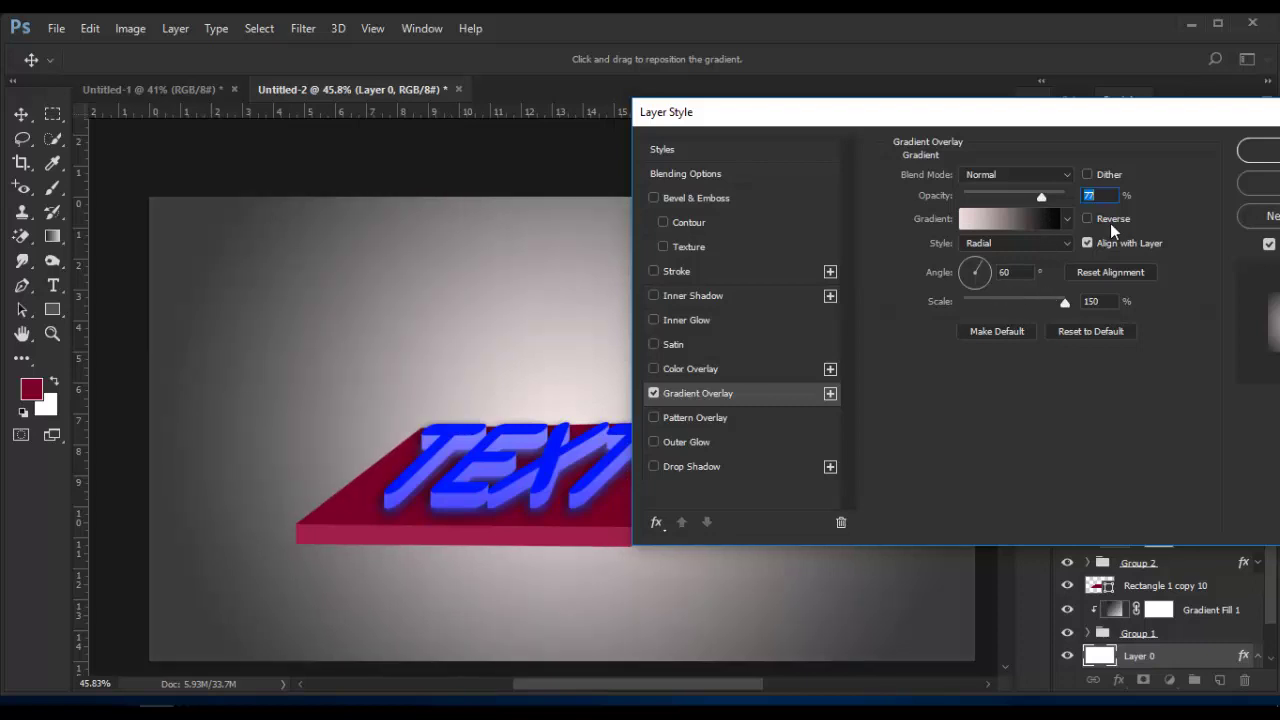
{"action": "left_click_drag", "start_coordinate": [1040, 124], "coordinate": [740, 120]}
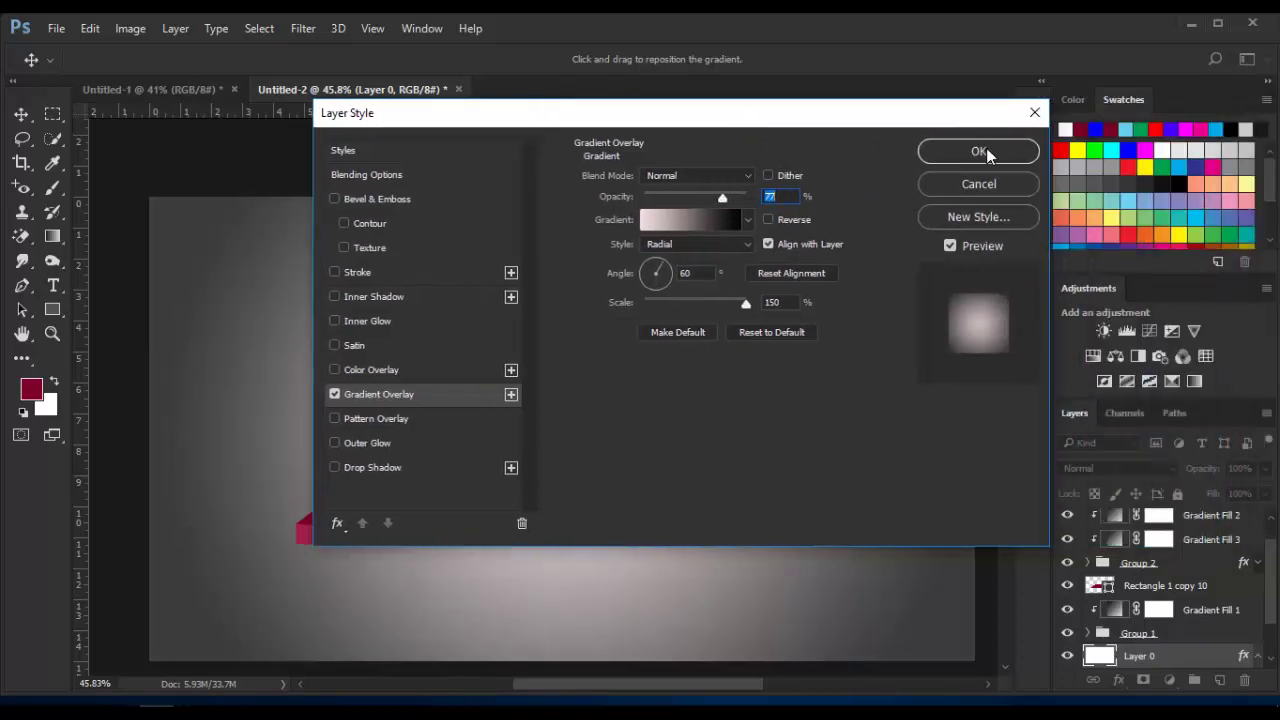
{"action": "left_click", "coordinate": [986, 150]}
{"action": "scroll", "coordinate": [1150, 610], "scroll_direction": "up", "scroll_amount": 1}
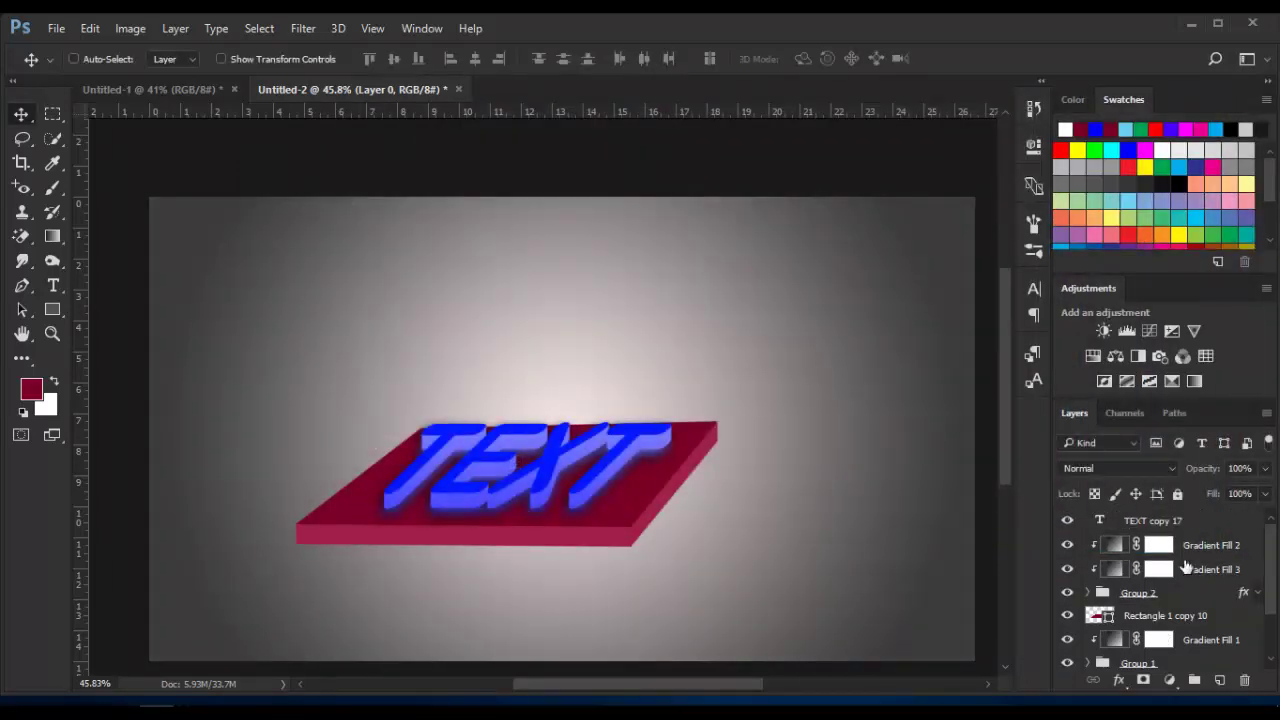
{"action": "left_click", "coordinate": [1155, 521]}
- Select TEXT copy 17 through Group 1 and gather them into a new Group 3
{"action": "scroll", "coordinate": [1210, 580], "scroll_direction": "down", "scroll_amount": 2}
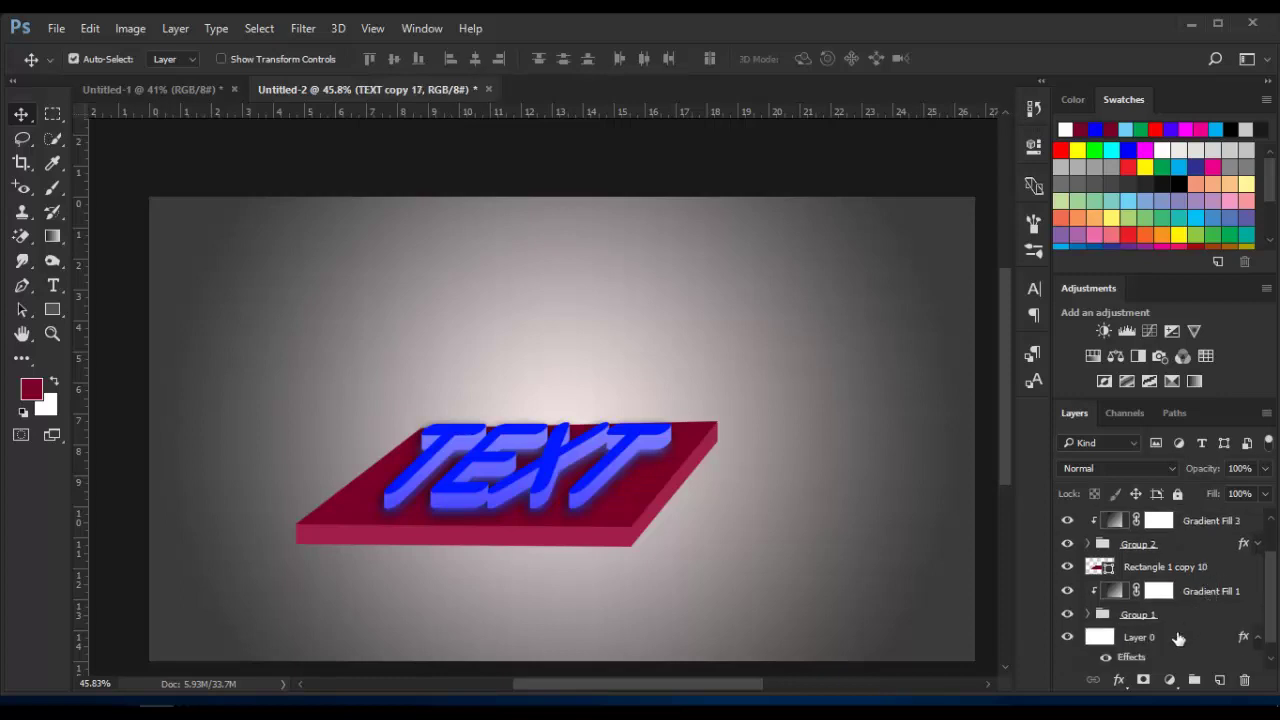
{"action": "scroll", "coordinate": [1190, 640], "scroll_direction": "down", "scroll_amount": 1}
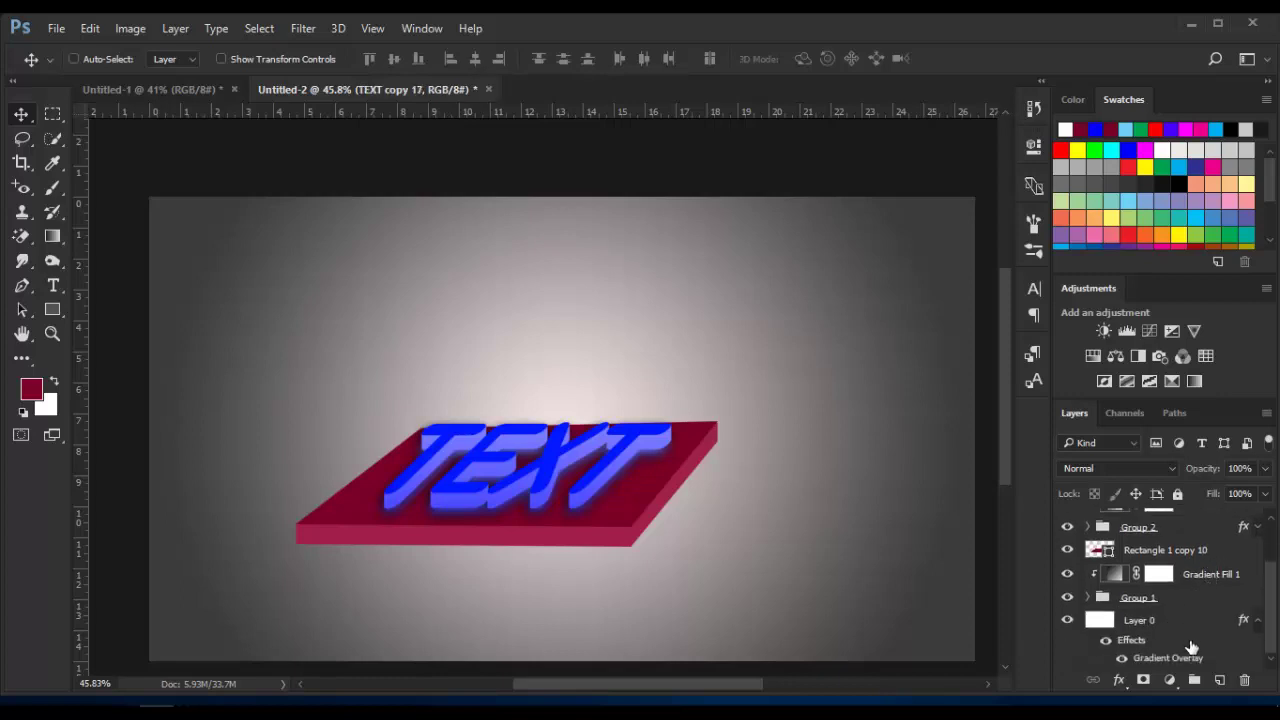
{"action": "left_click", "coordinate": [1160, 598], "text": "shift"}
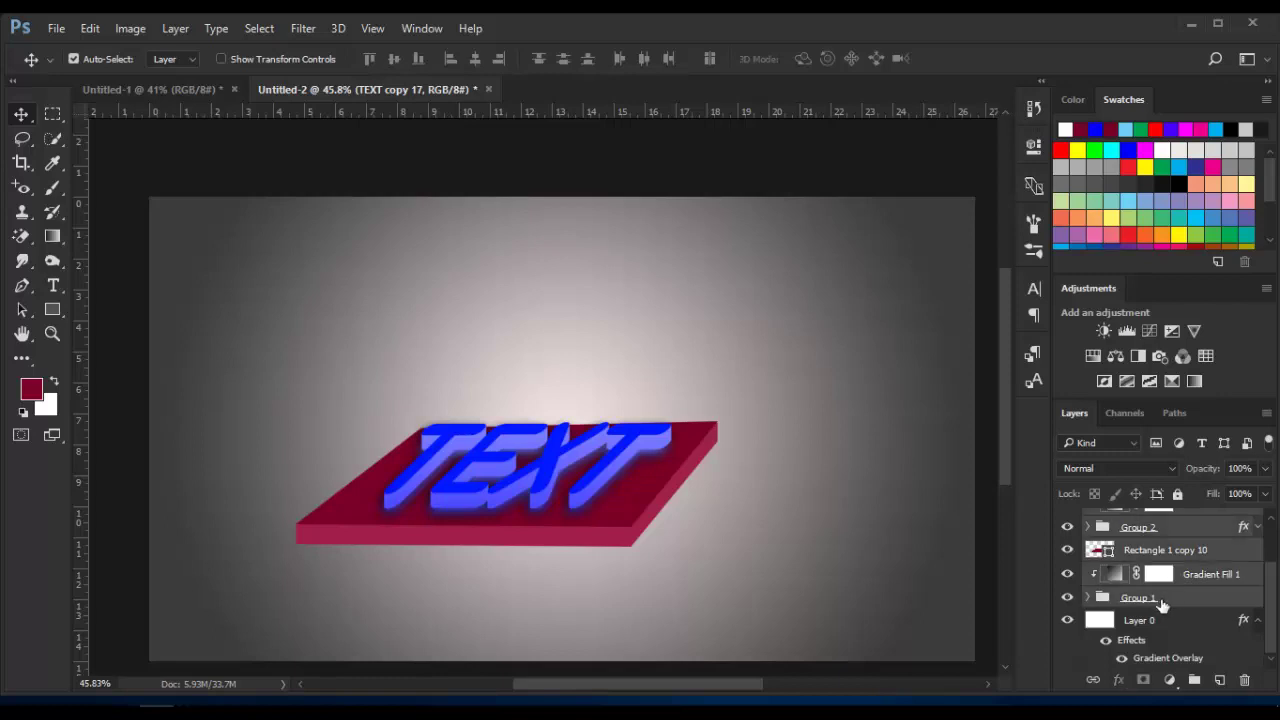
{"action": "left_click", "coordinate": [1257, 621]}
{"action": "scroll", "coordinate": [1210, 625], "scroll_direction": "up", "scroll_amount": 1}
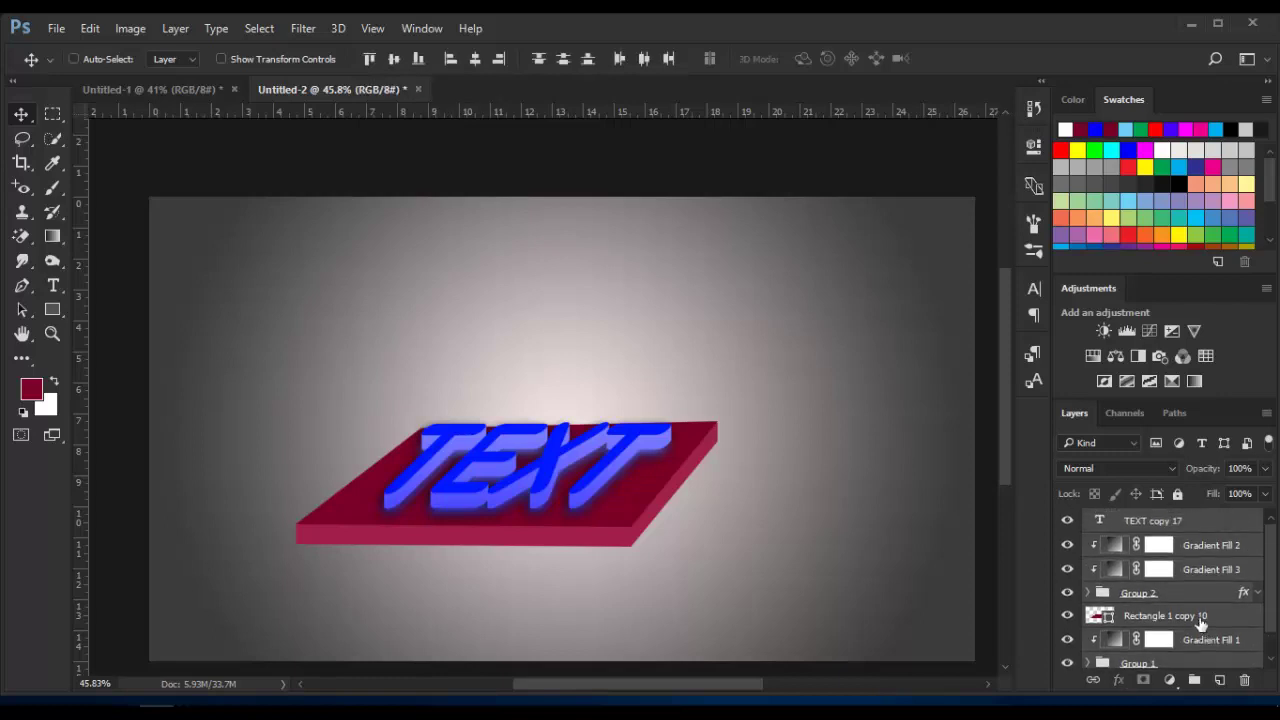
{"action": "scroll", "coordinate": [1201, 625], "scroll_direction": "down", "scroll_amount": 1}
{"action": "left_click_drag", "start_coordinate": [1201, 625], "coordinate": [1194, 680]}
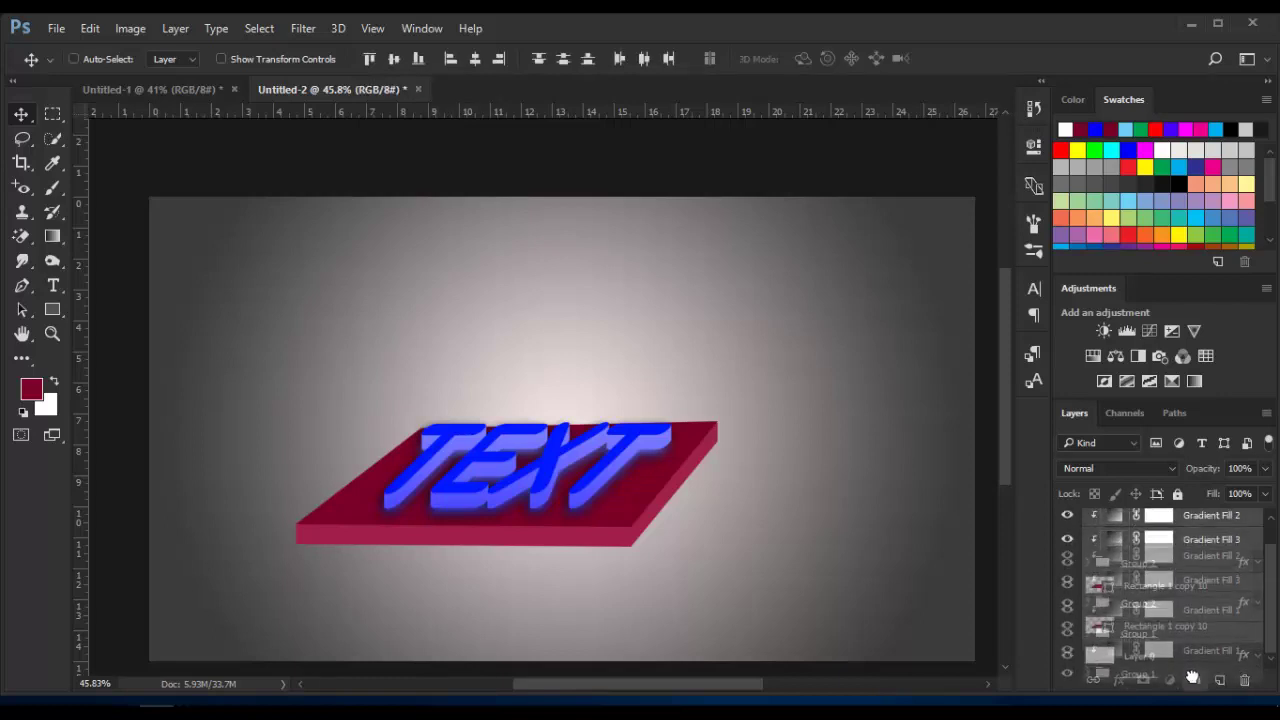
{"action": "left_click", "coordinate": [1124, 572]}
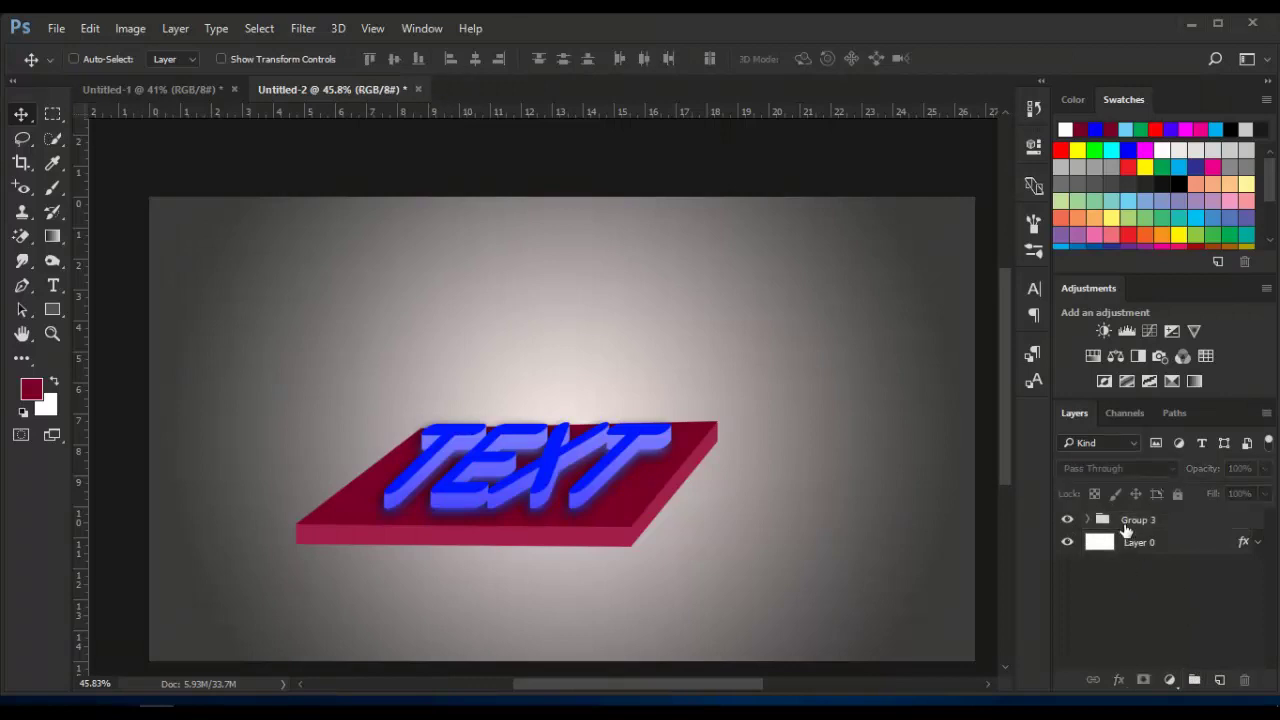
{"action": "left_click", "coordinate": [1126, 530]}
- Free-transform Group 3 to about 132% × 155% and move it up to the canvas centre
{"action": "key", "text": "ctrl+t"}
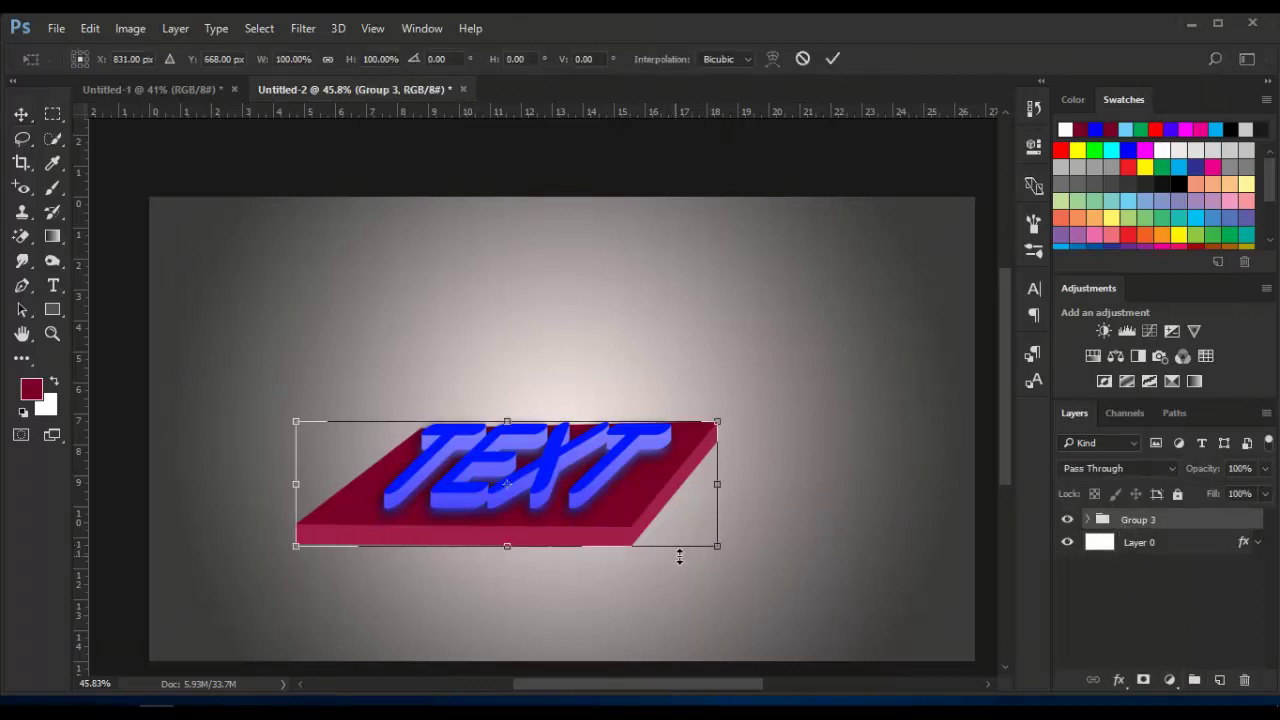
{"action": "left_click_drag", "start_coordinate": [717, 546], "coordinate": [810, 590]}
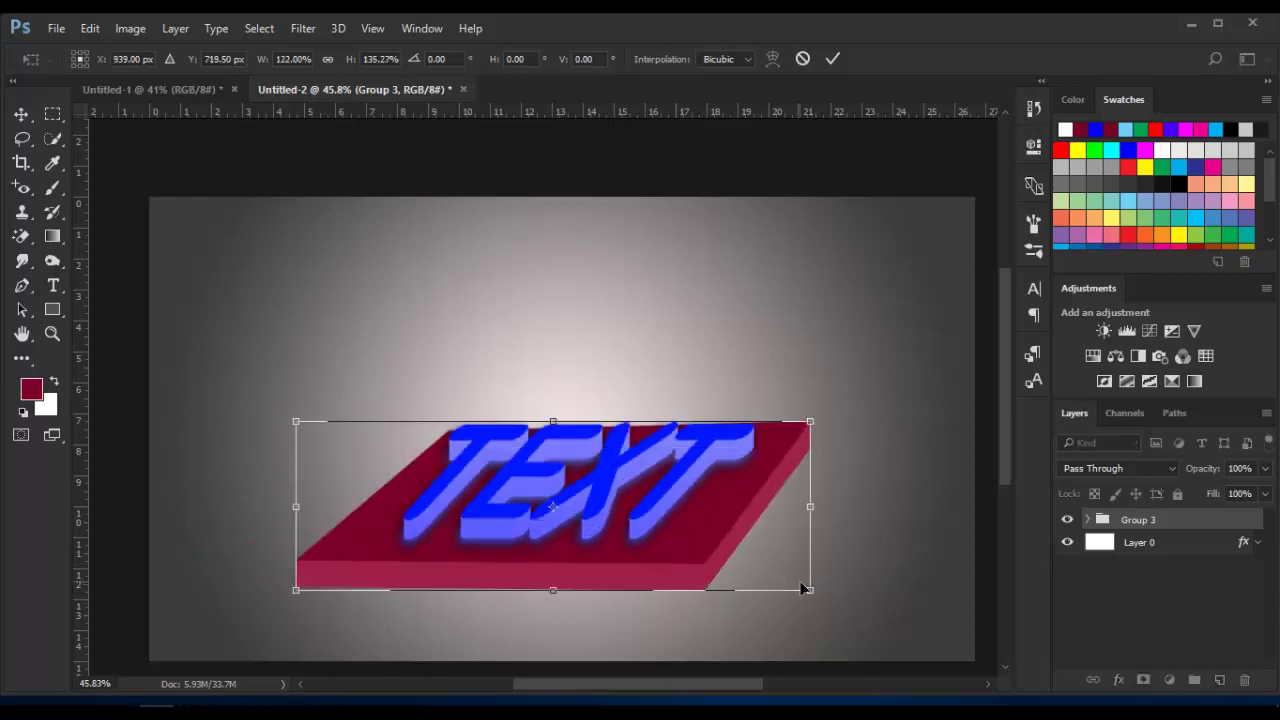
{"action": "left_click_drag", "start_coordinate": [809, 590], "coordinate": [852, 615]}
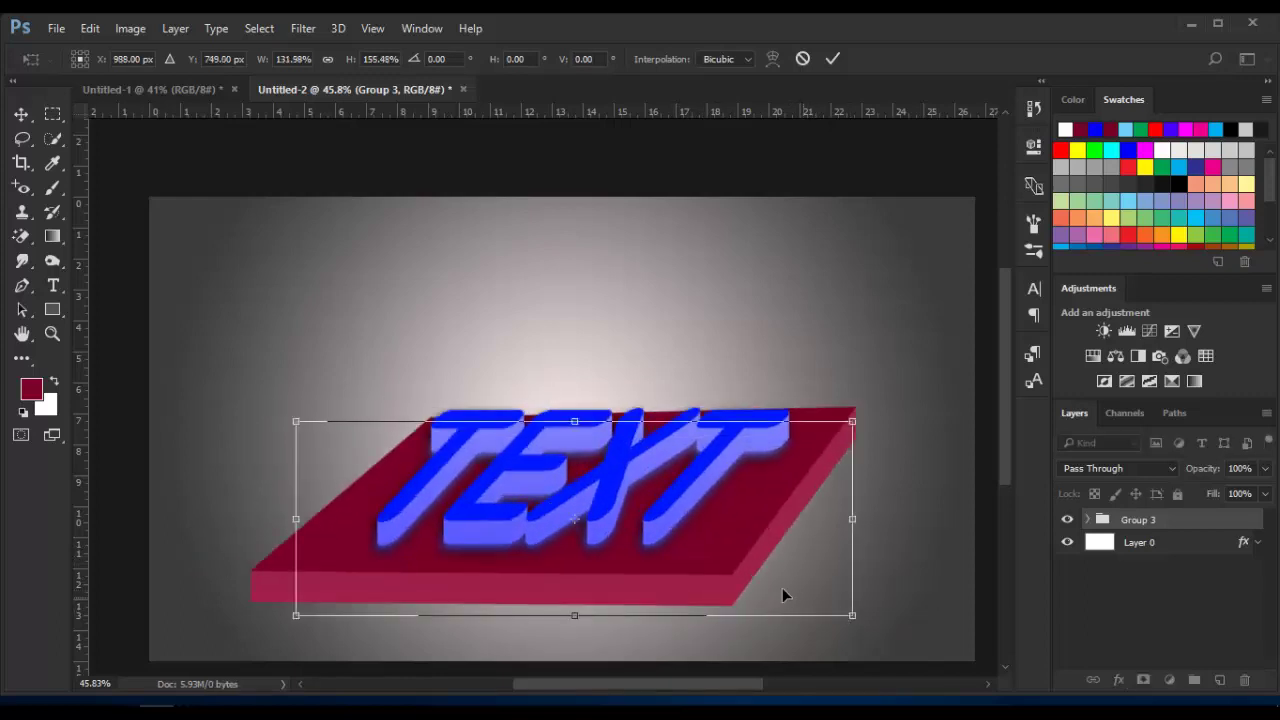
{"action": "left_click_drag", "start_coordinate": [728, 570], "coordinate": [738, 477]}
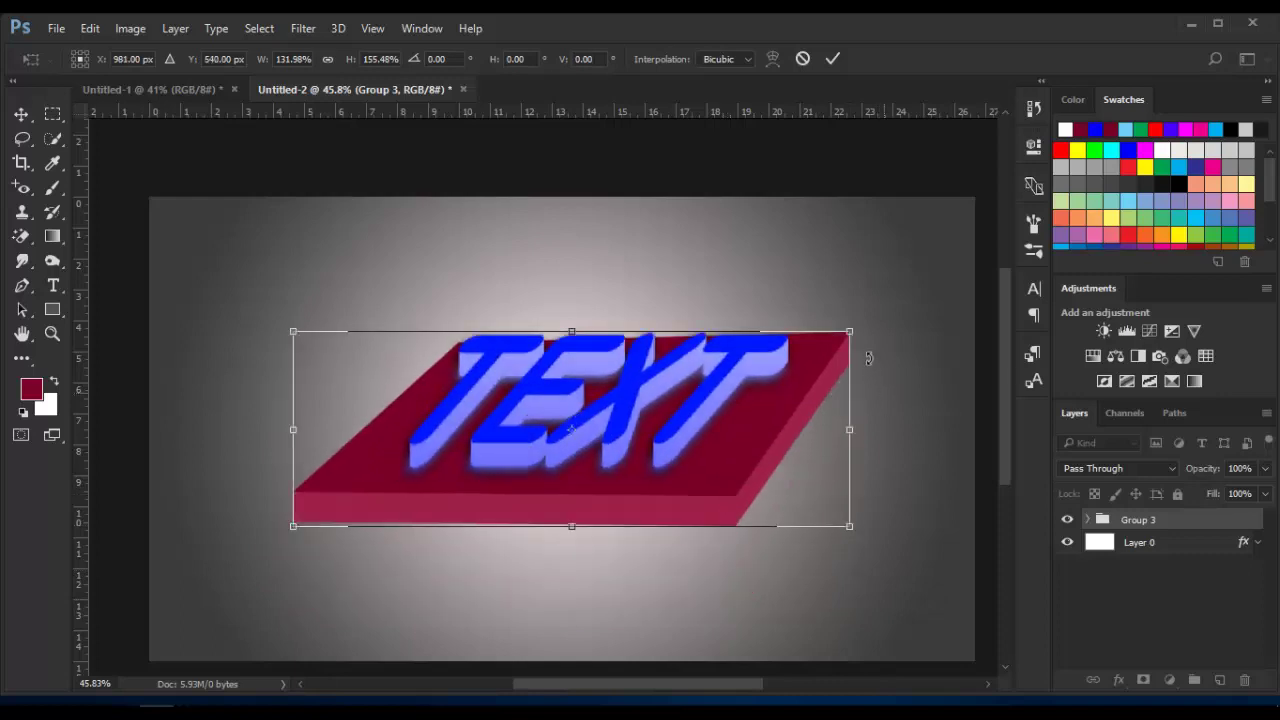
{"action": "left_click", "coordinate": [840, 62]}
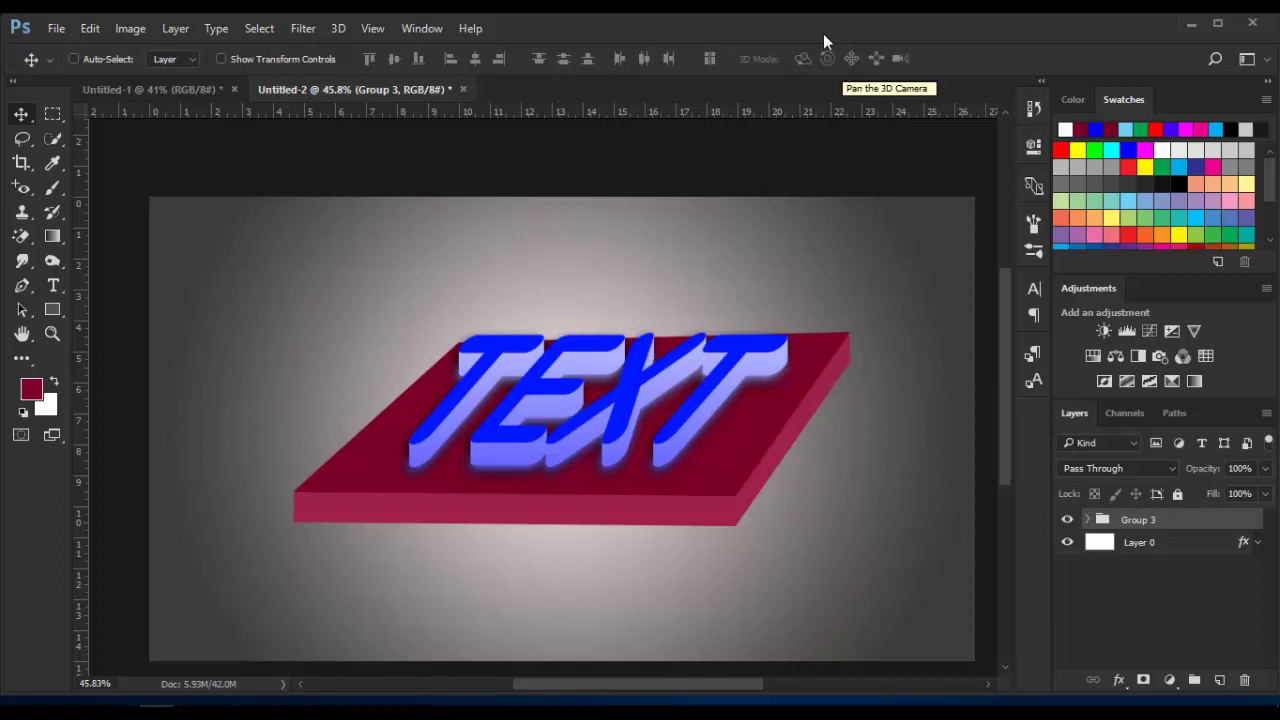
{"action": "key", "text": "ctrl"}
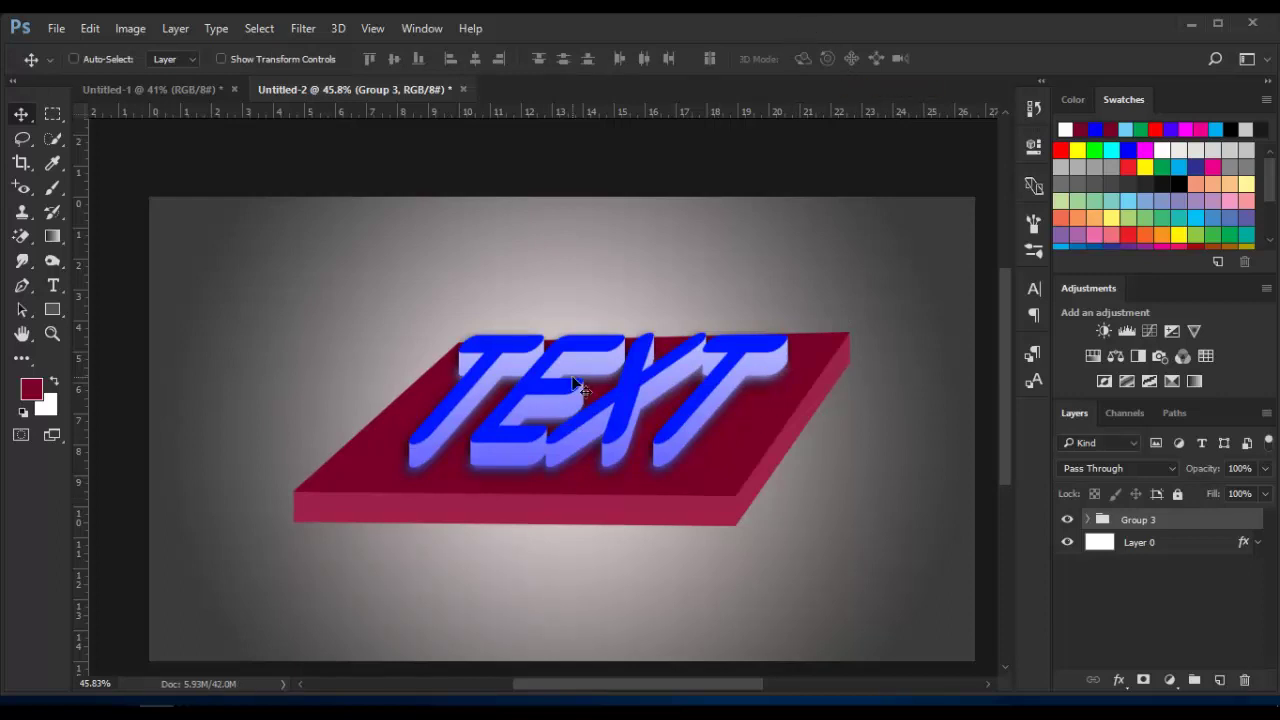